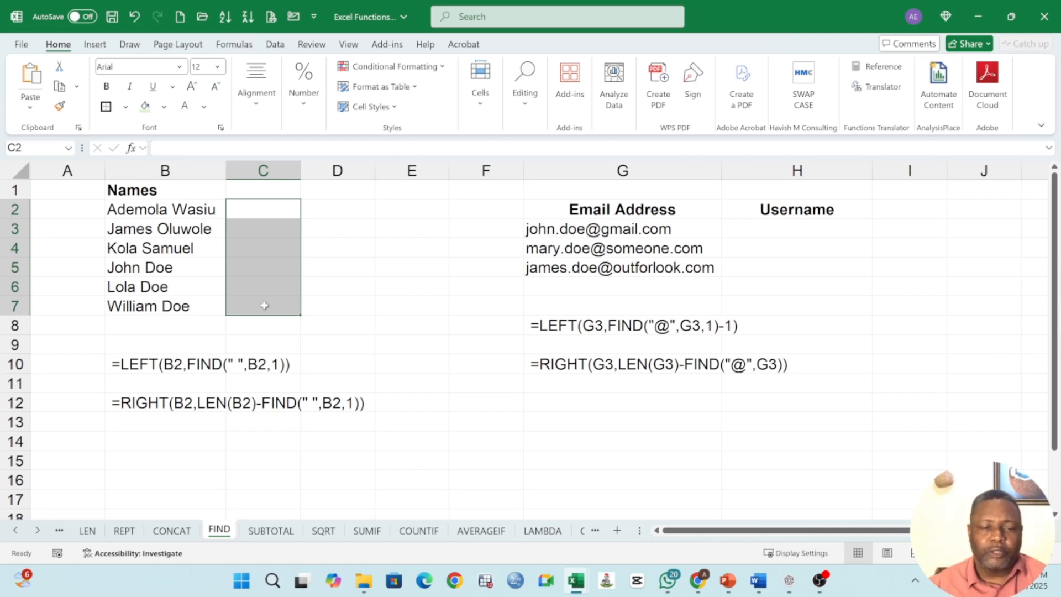
Step: Enter the formula =FIND("W",B2,1) in C2 beside the first full name
text(=)
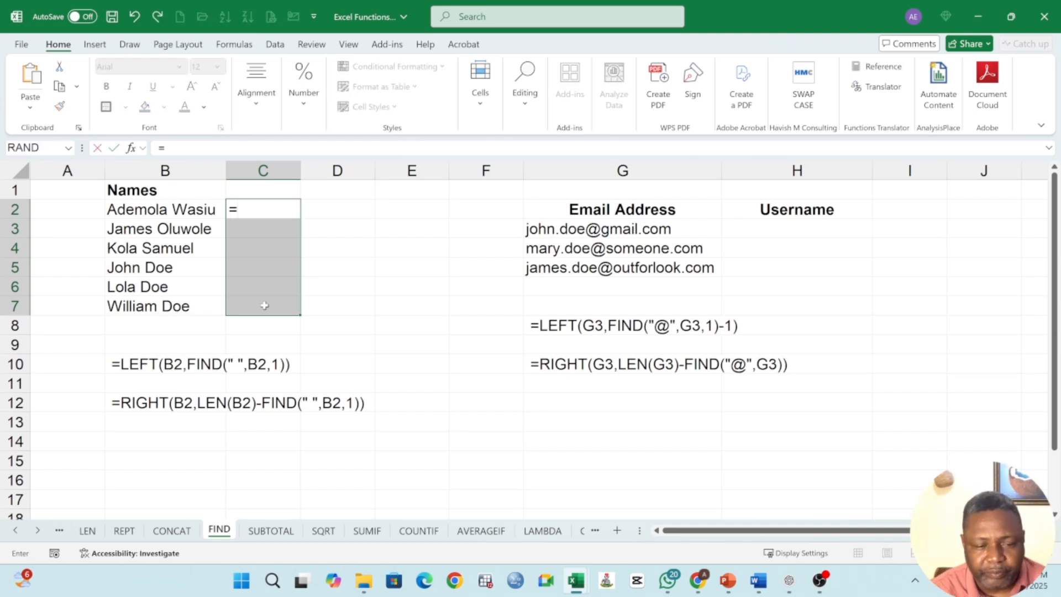
text(f)
key(BackSpace)
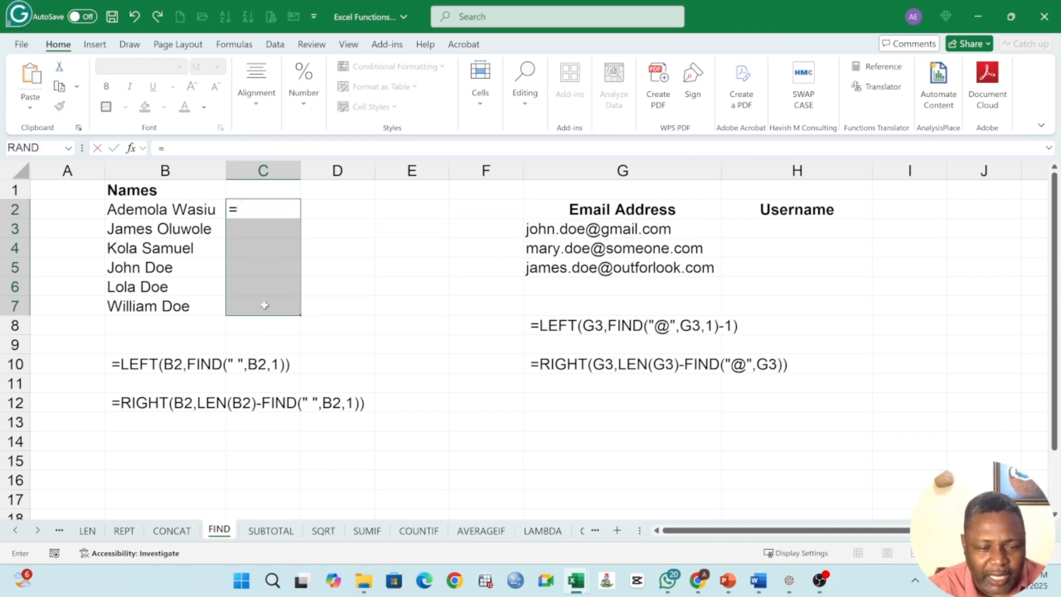
text(FIND()
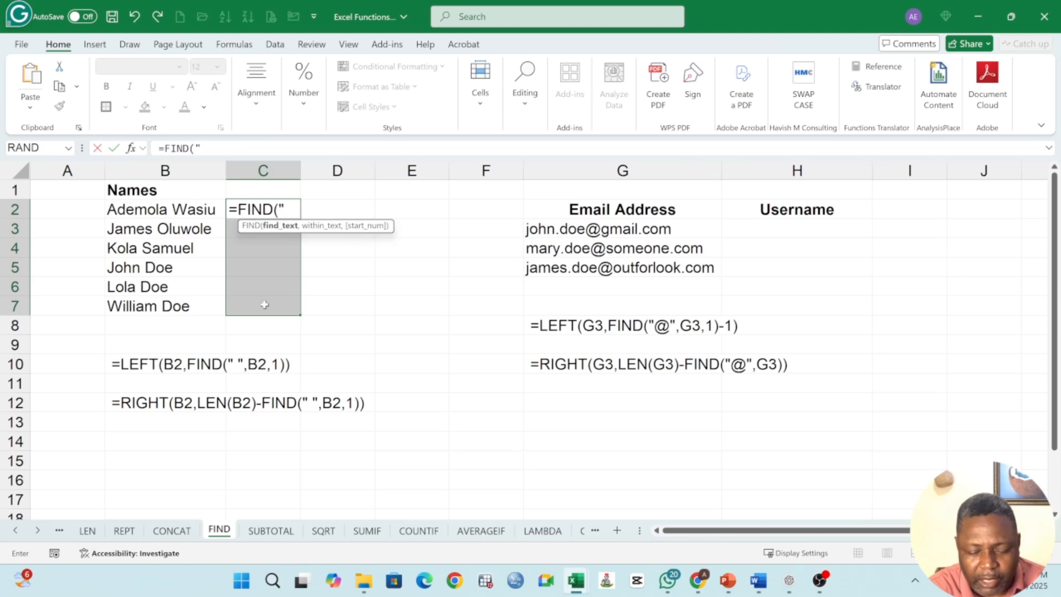
text("w)
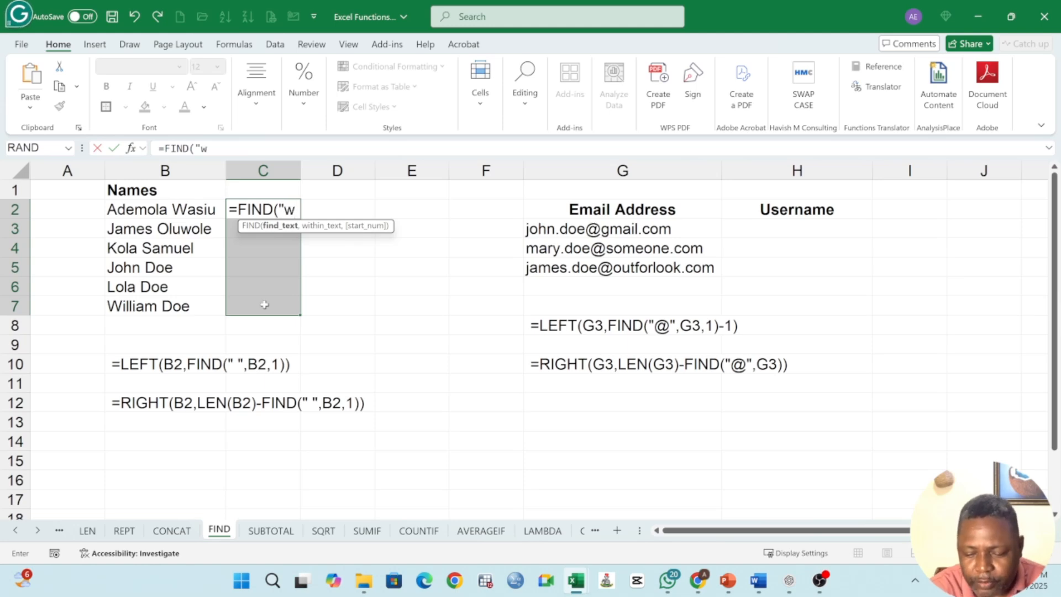
key(BackSpace)
text(W)
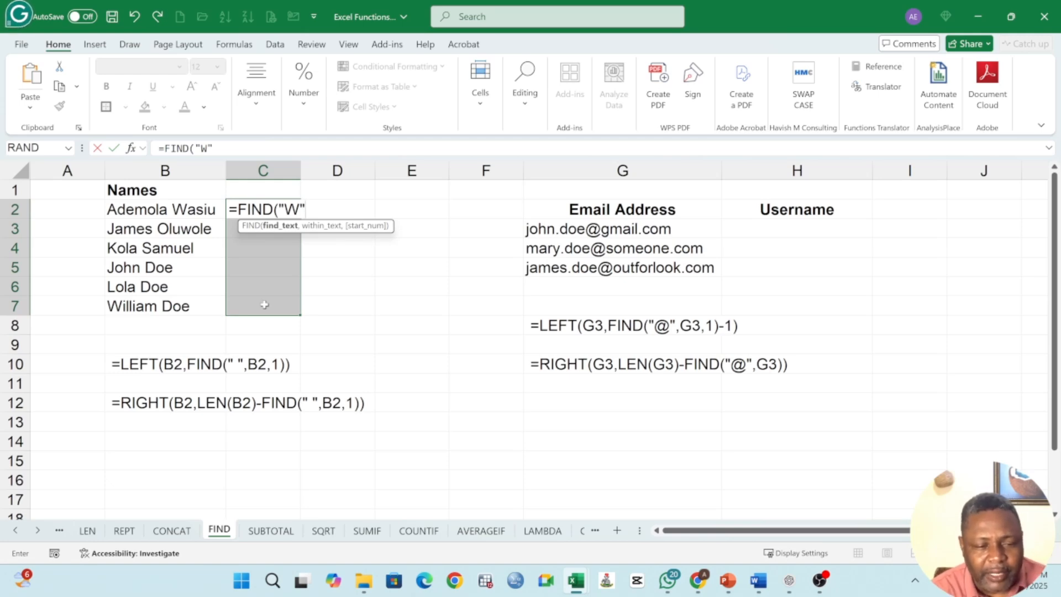
text(,)
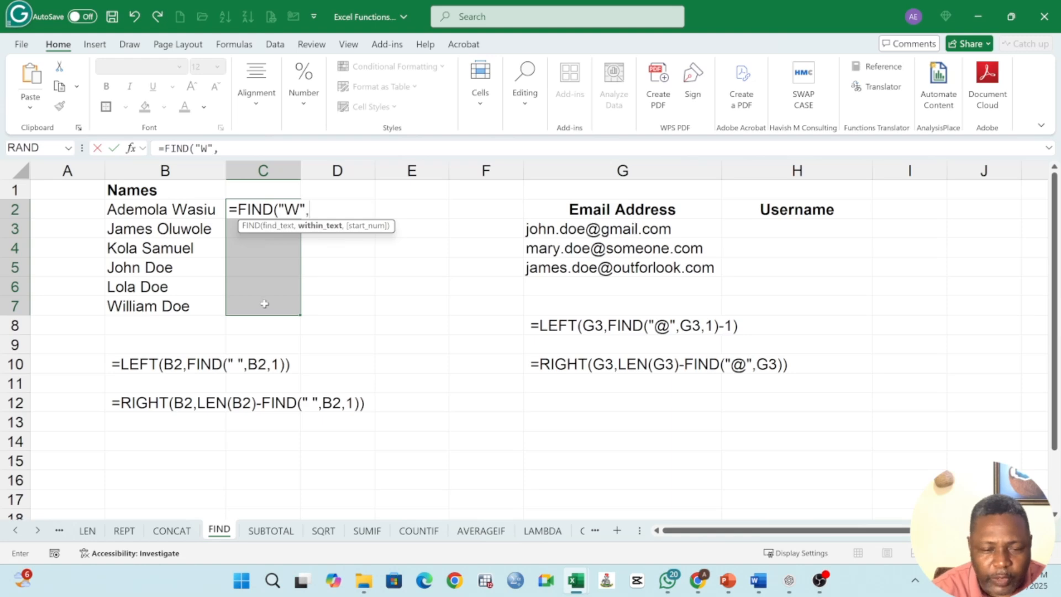
click(166, 209)
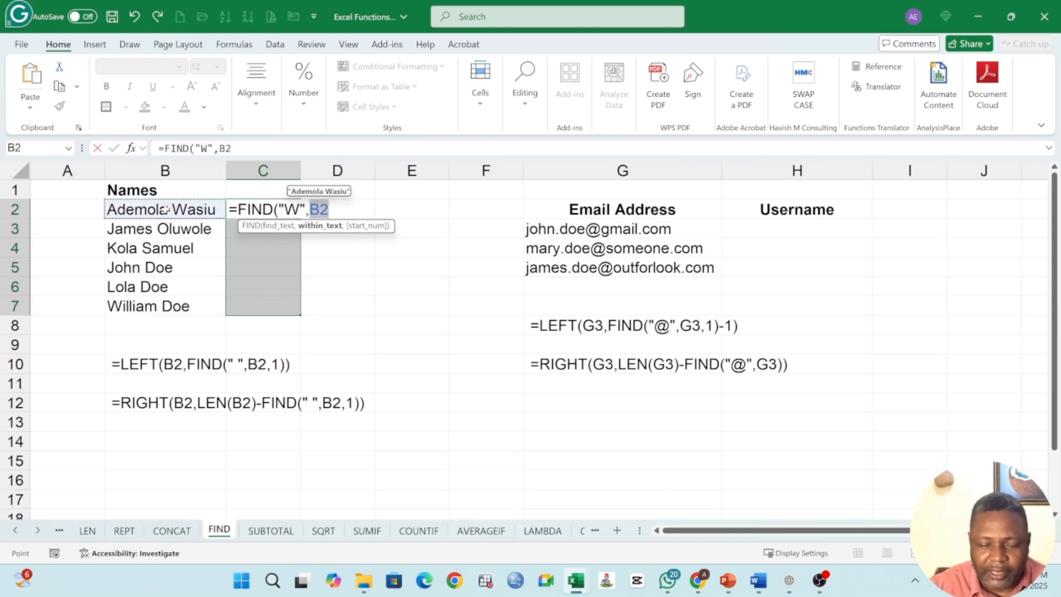
text(,)
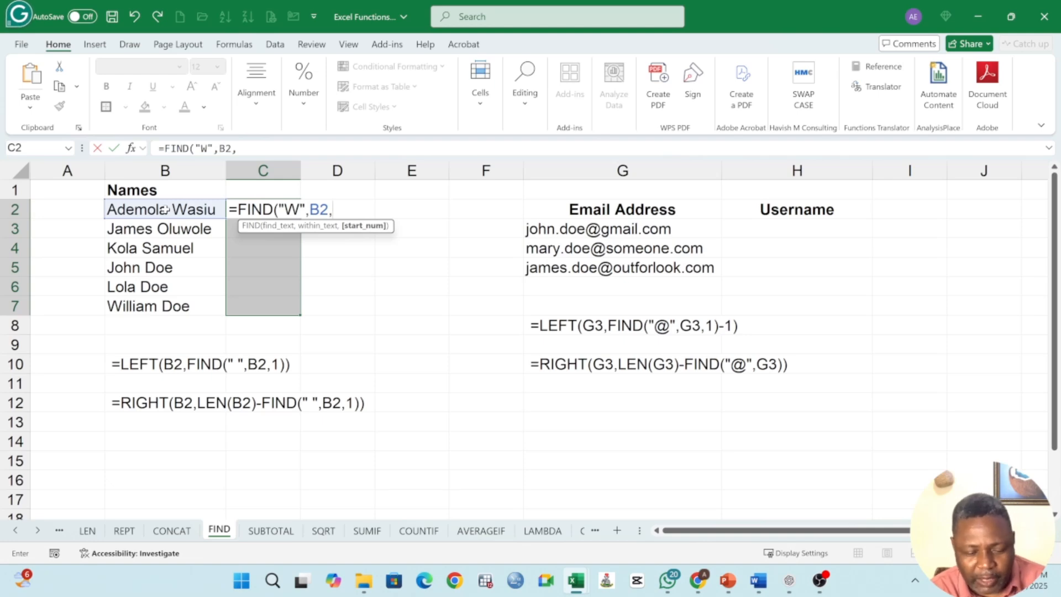
text(1)
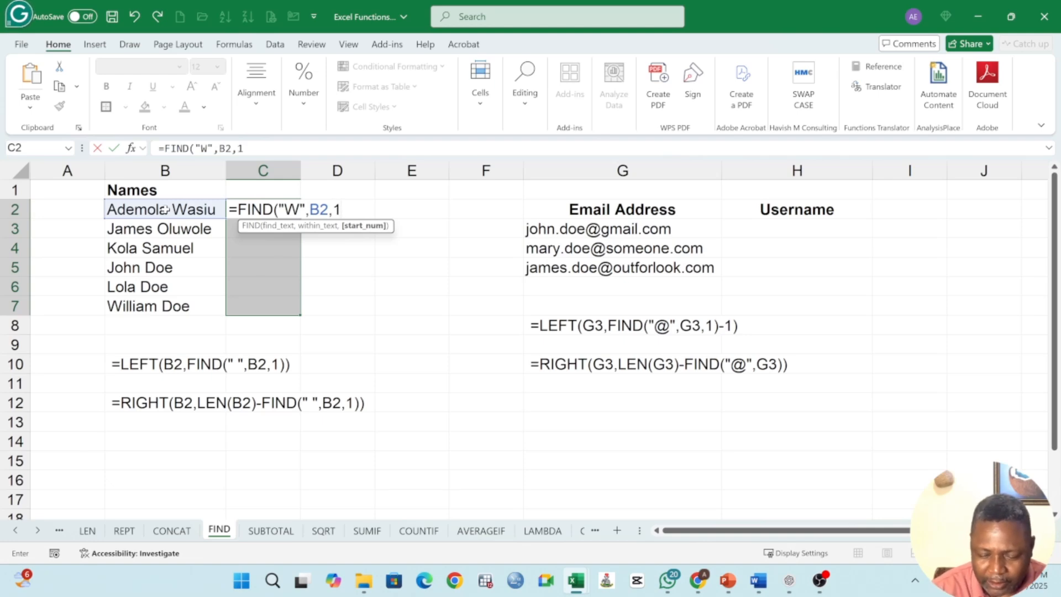
text())
key(Return)
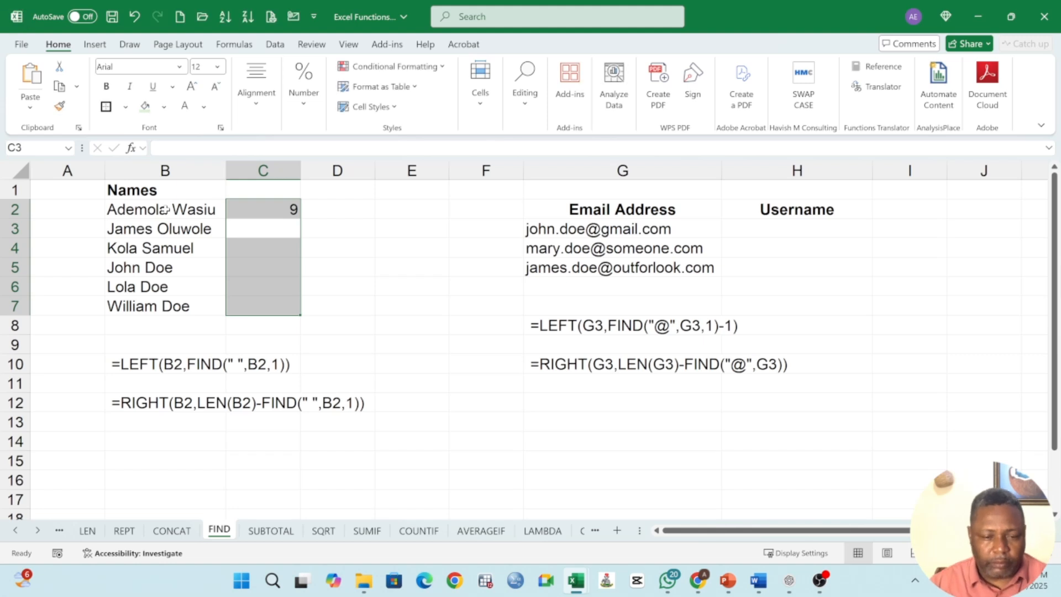
Step: Copy the FIND formula down column C through row 7
click(281, 208)
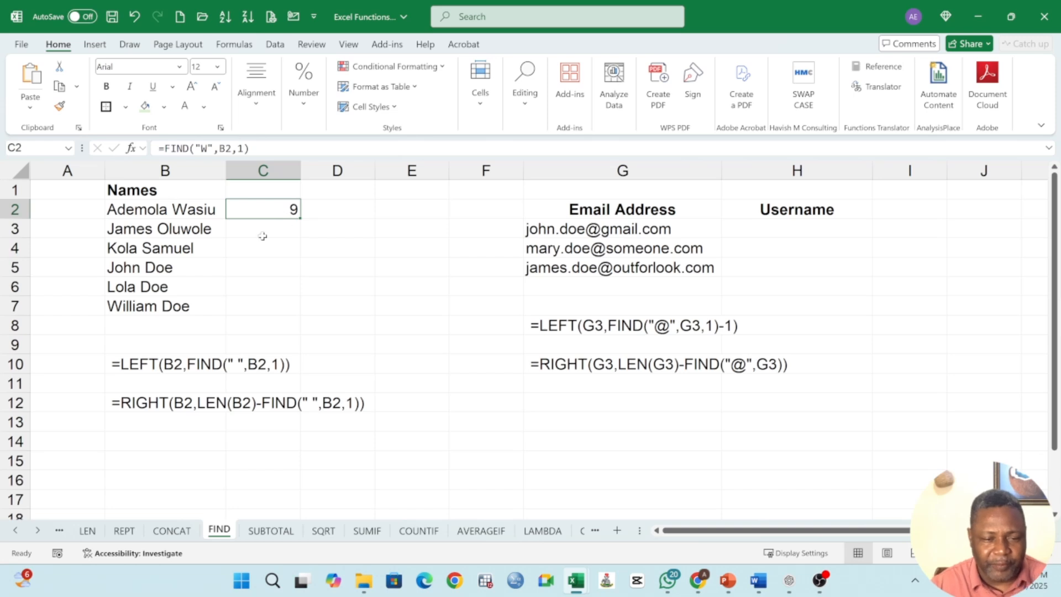
drag(302, 219, 284, 314)
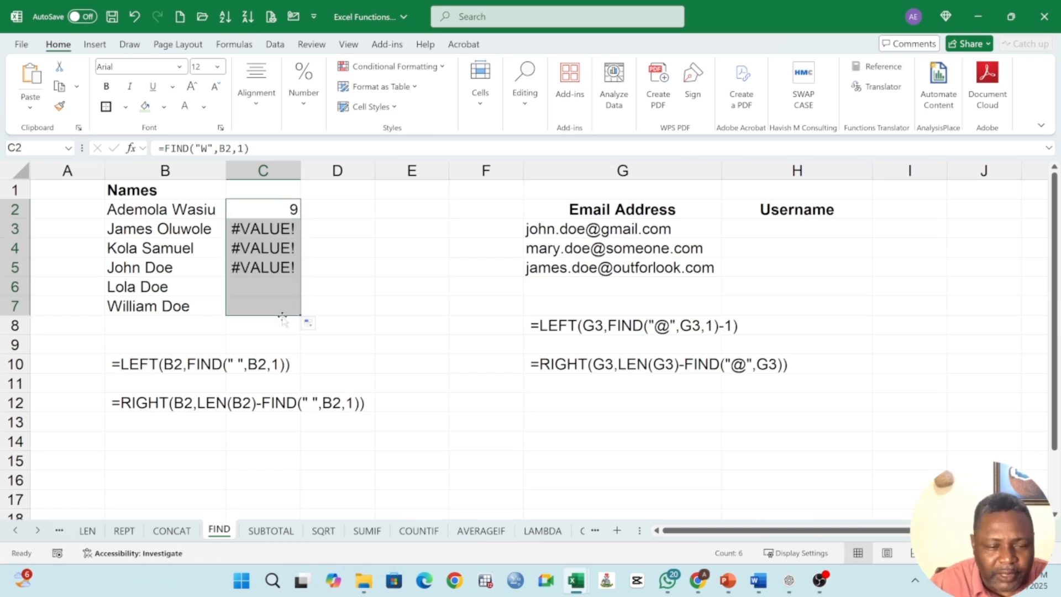
drag(273, 231, 276, 288)
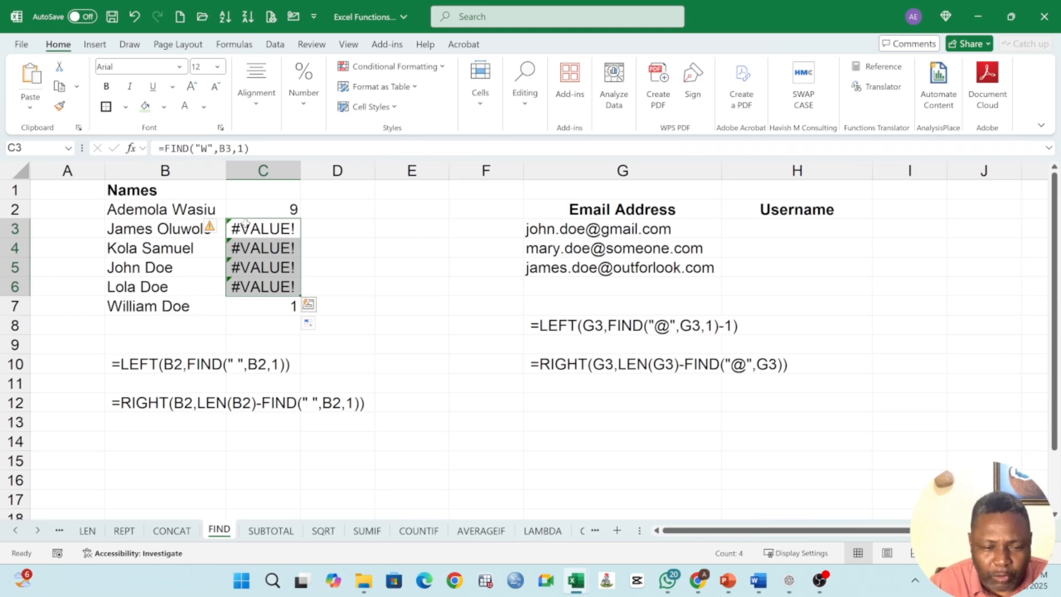
Step: Check the copied FIND formula in C7, then clear the results from C2 to C7
click(273, 210)
click(287, 305)
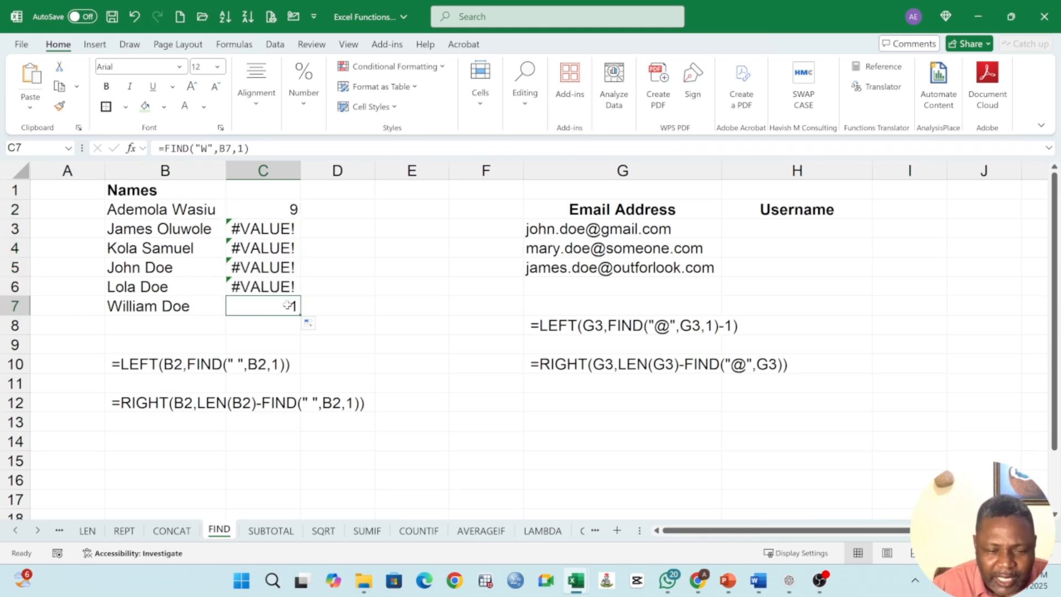
drag(277, 209, 274, 304)
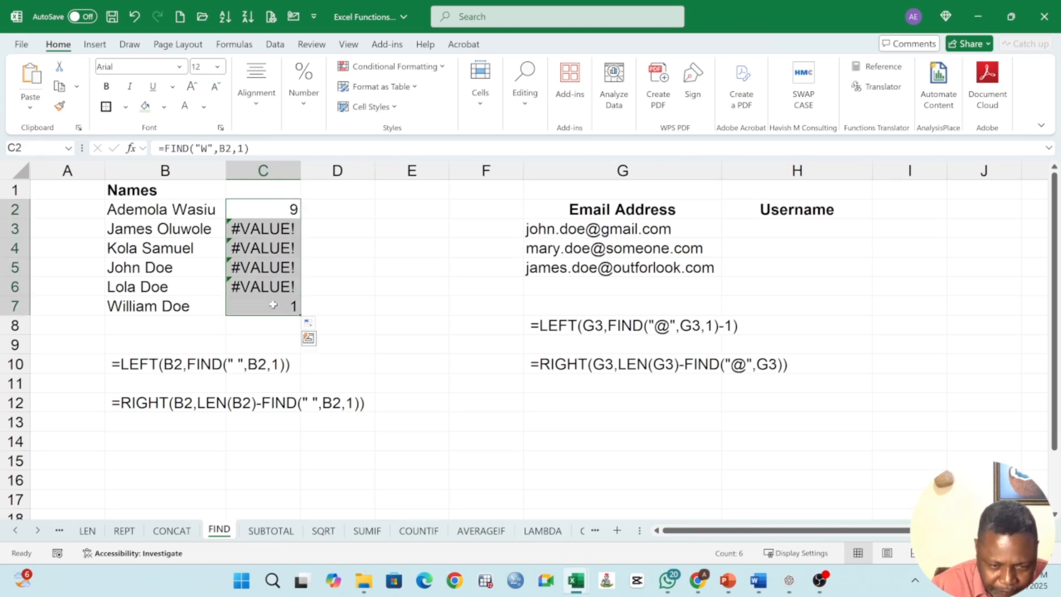
key(Delete)
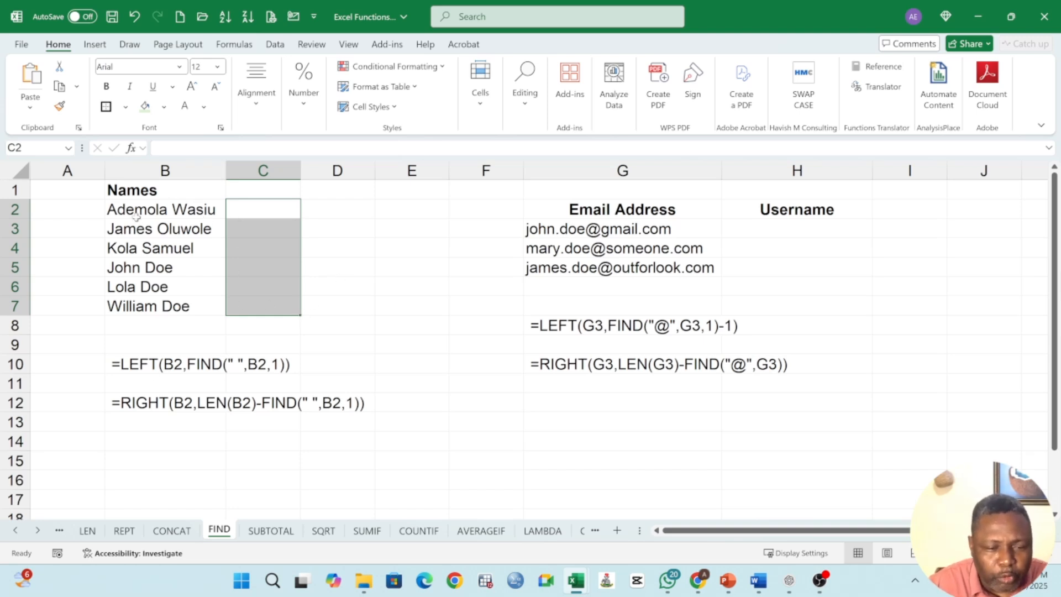
Step: Enter the formula =LEFT(B2,7) in C2 to extract the first seven characters of the name
click(260, 212)
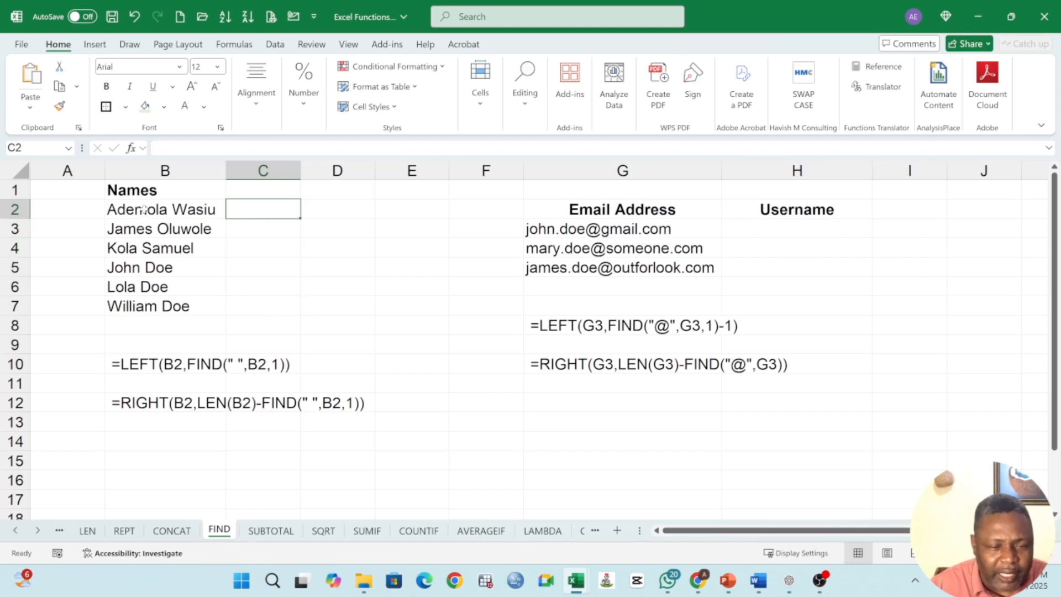
drag(145, 212, 141, 306)
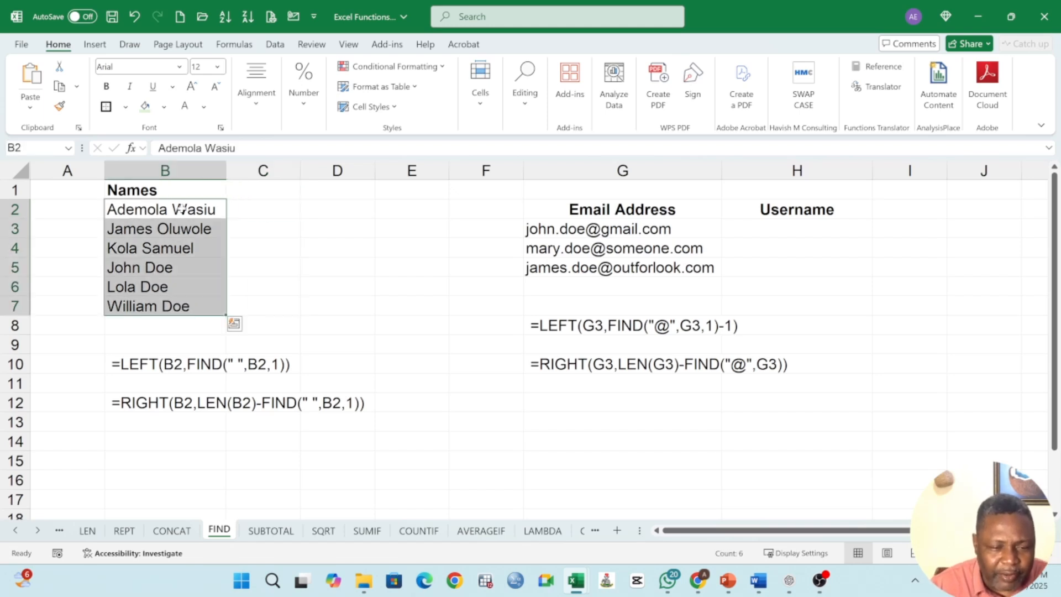
click(260, 210)
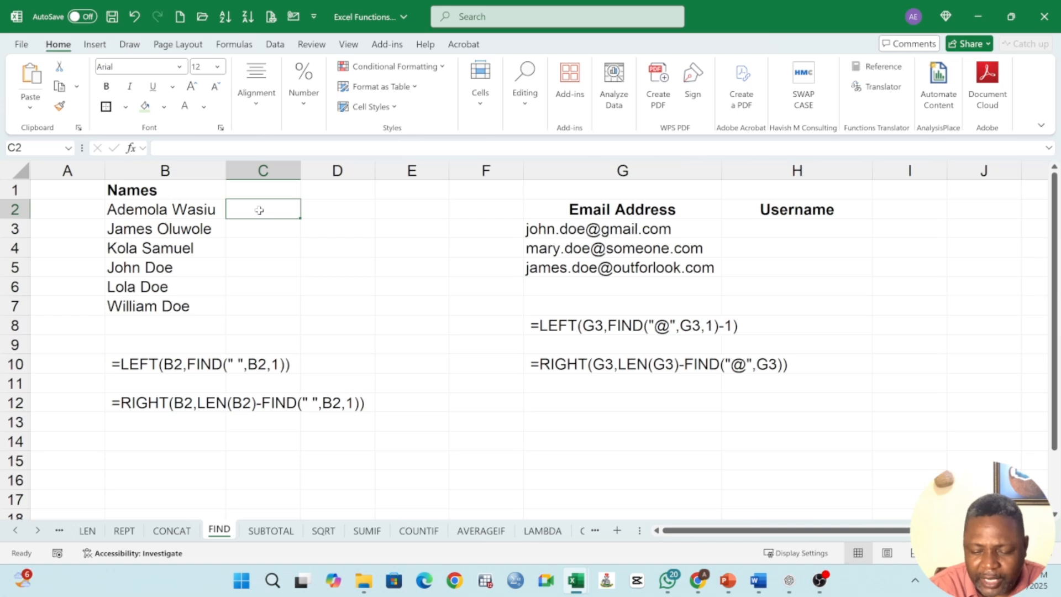
text(=)
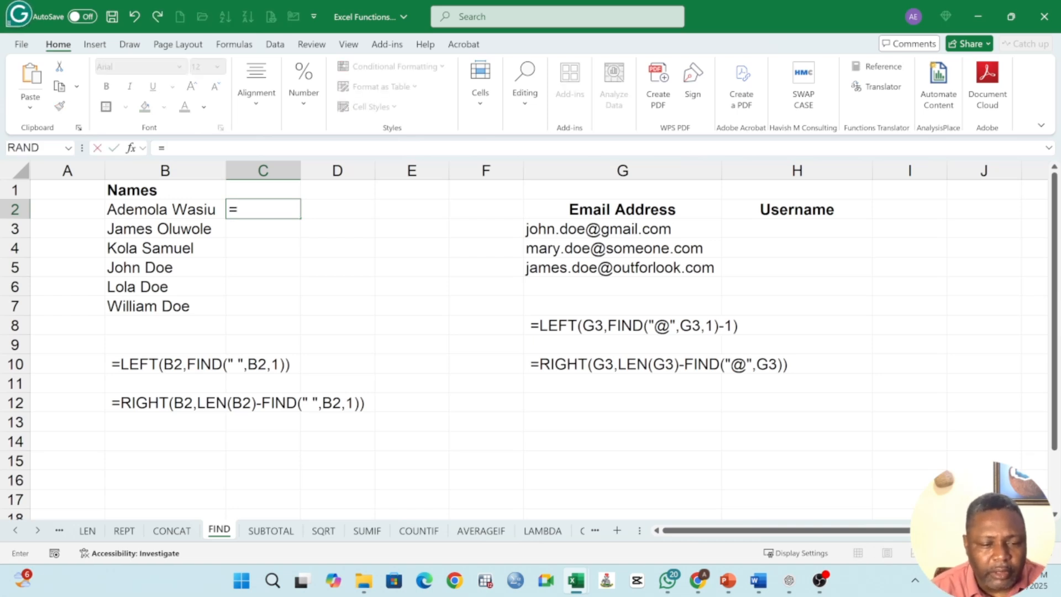
text(LEFT)
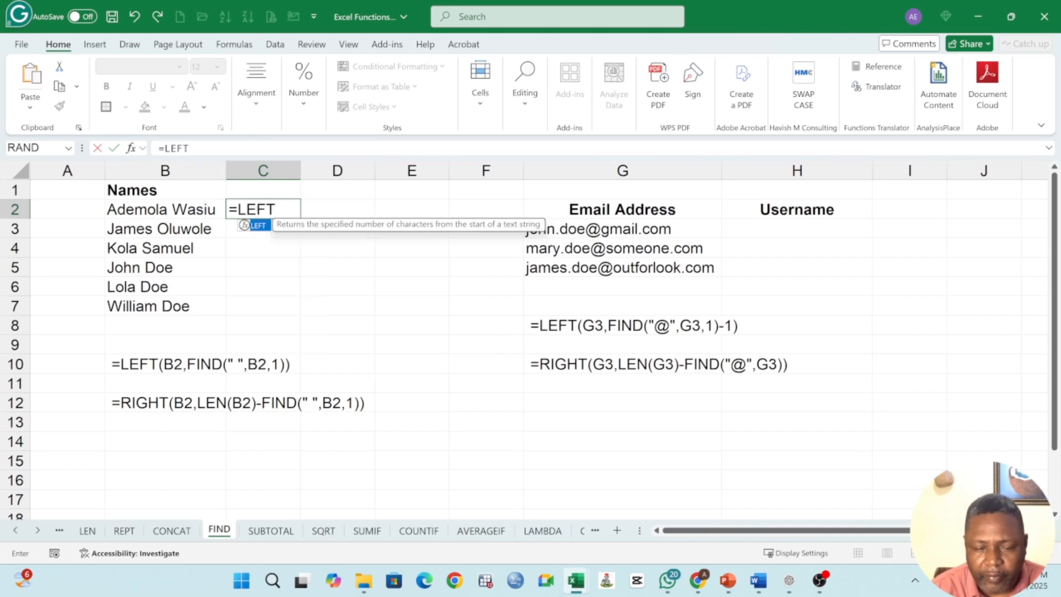
text(()
click(175, 209)
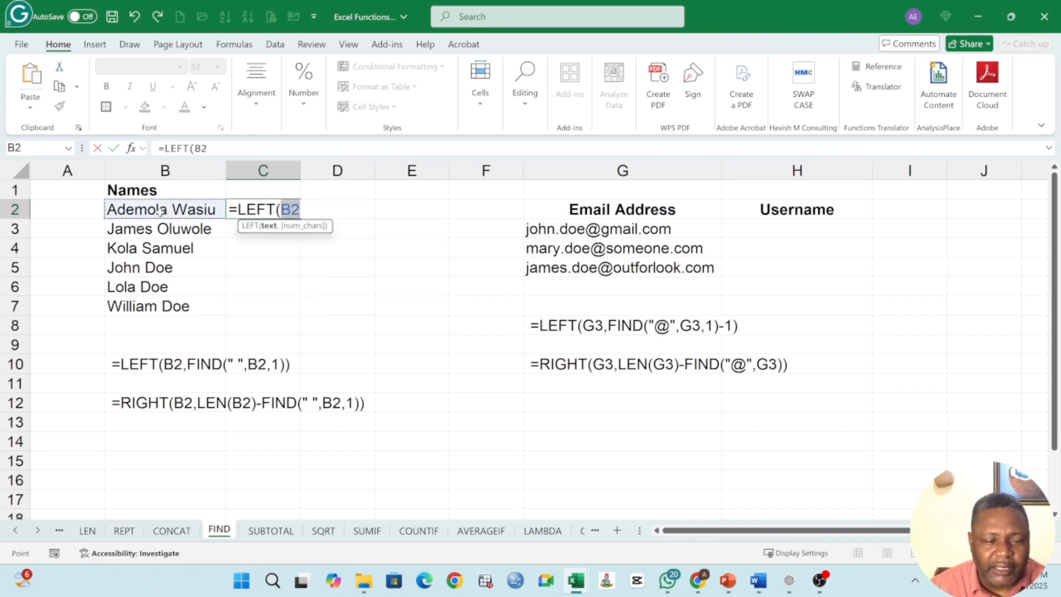
text(,)
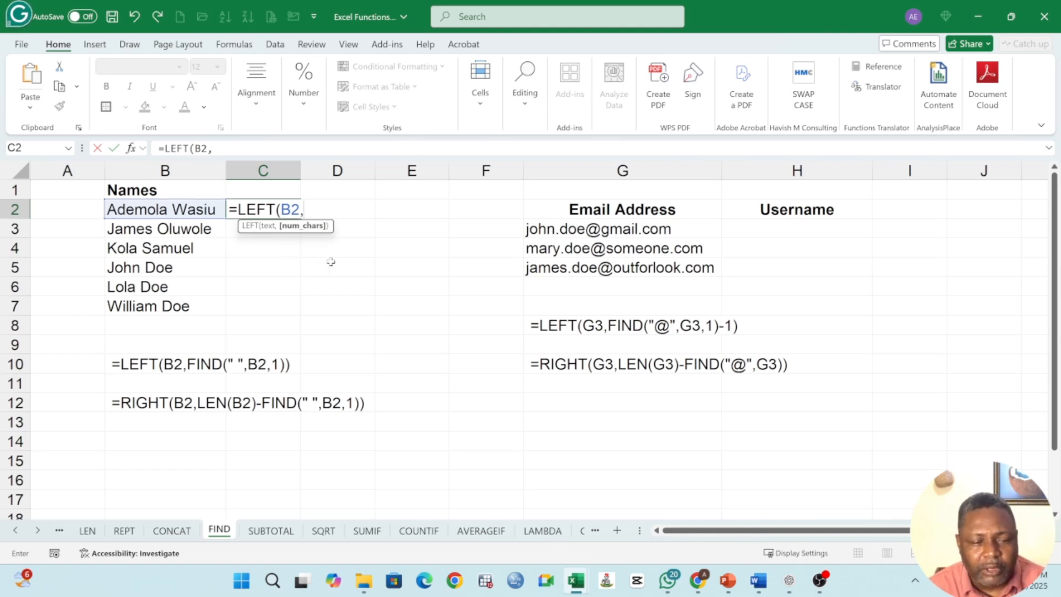
text(7))
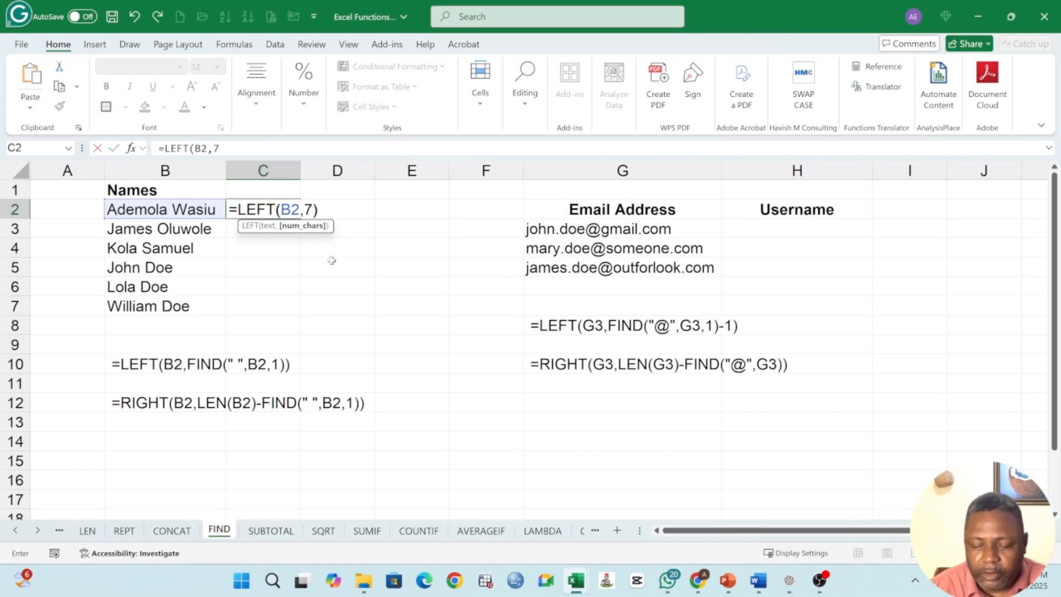
key(Return)
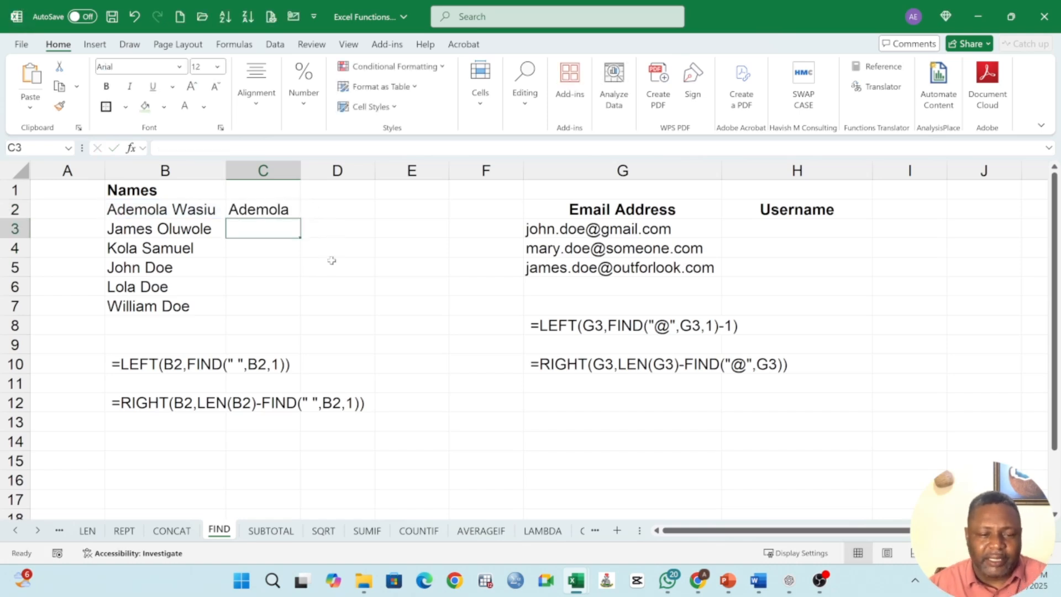
Step: Copy the LEFT formula down column C through row 7
click(289, 211)
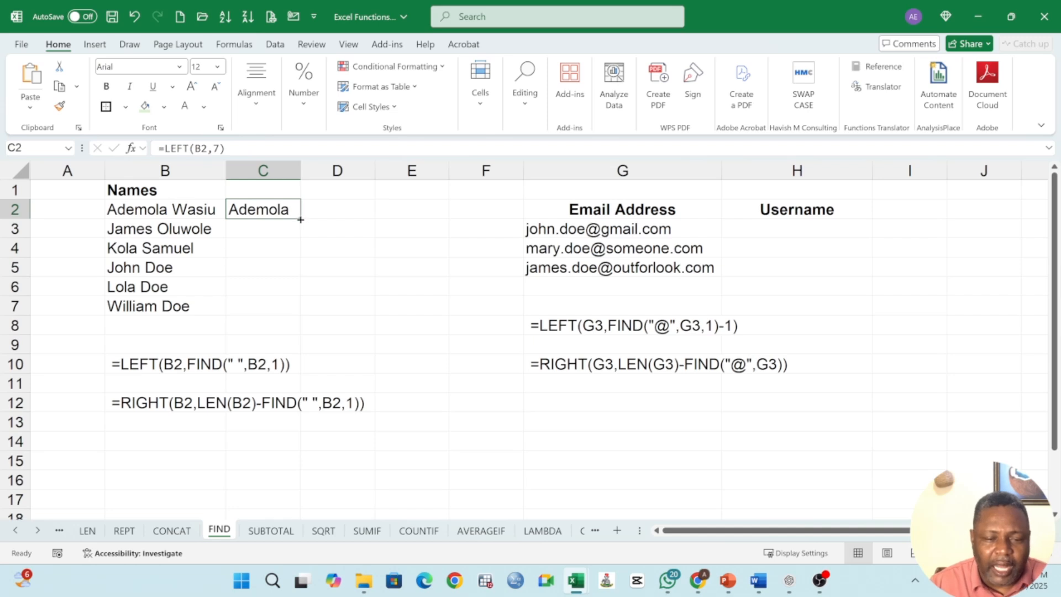
drag(300, 219, 294, 309)
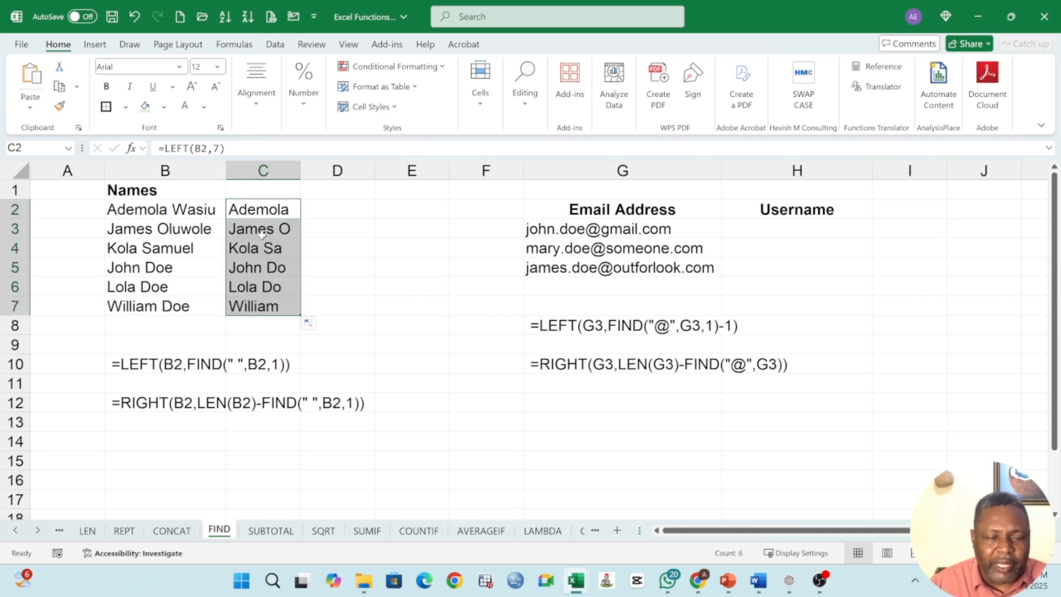
Step: Inspect the copied LEFT formulas in cells C2 through C7
click(262, 234)
click(266, 248)
click(267, 268)
click(275, 290)
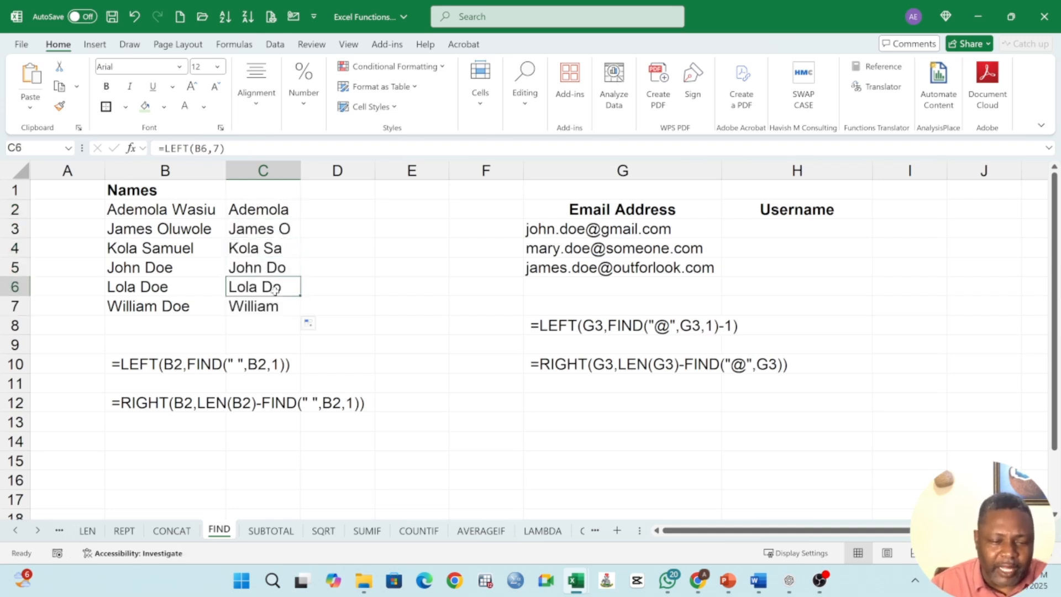
click(276, 305)
click(265, 215)
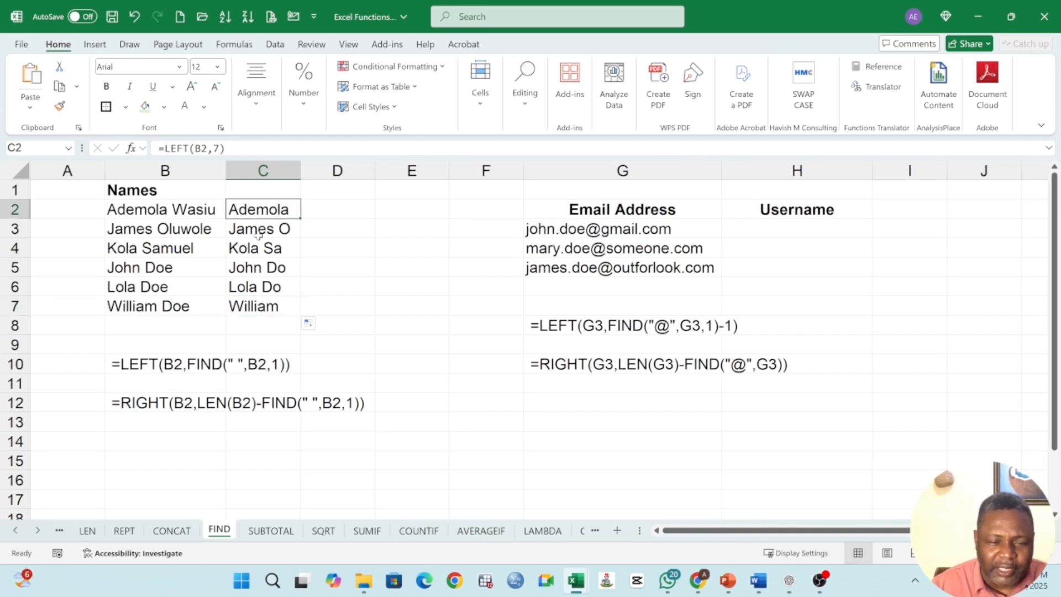
click(252, 232)
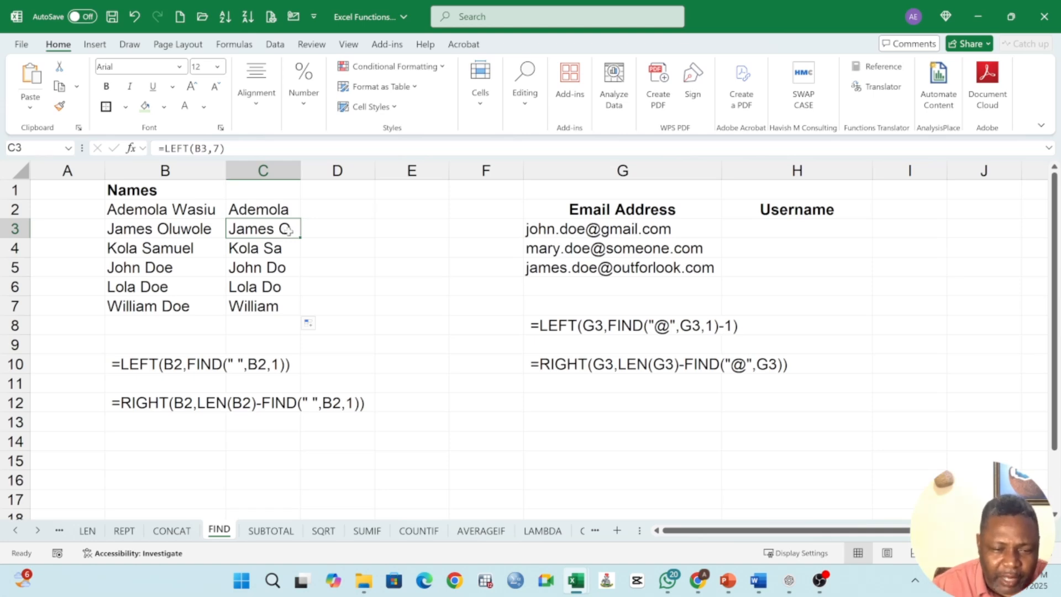
click(273, 253)
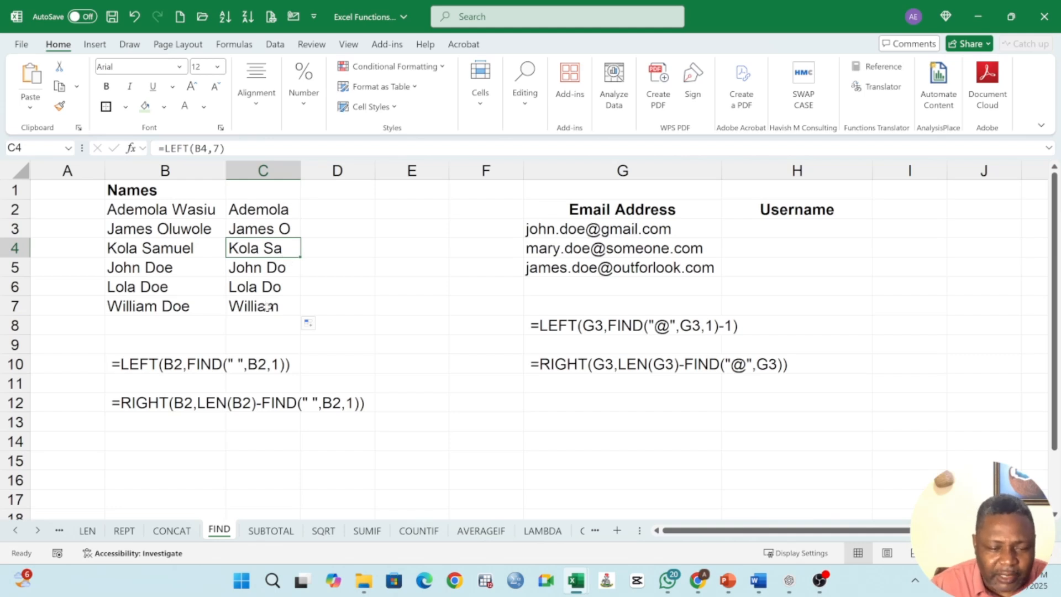
click(267, 307)
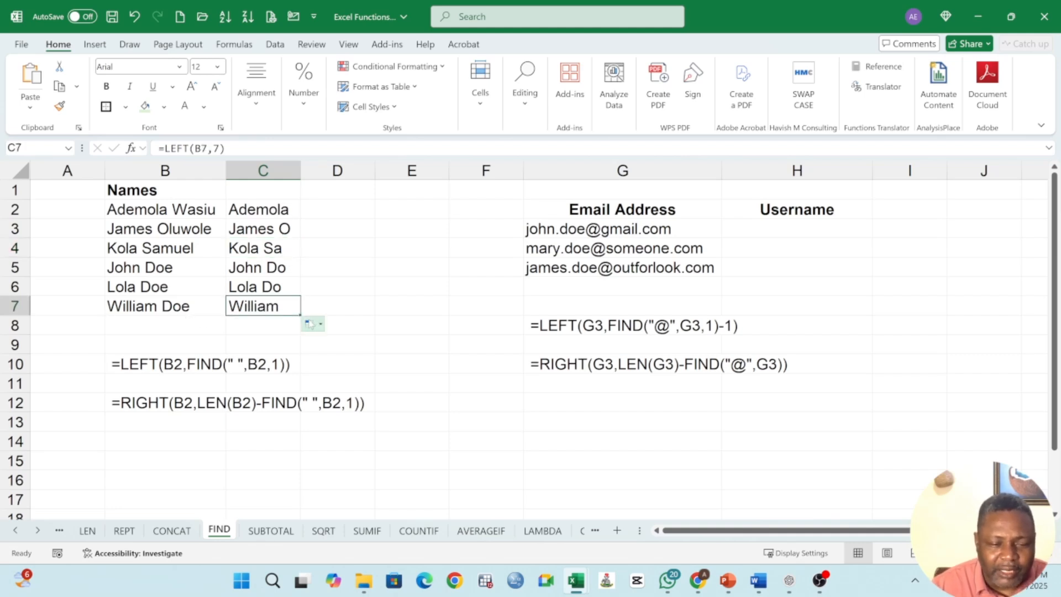
drag(273, 210, 275, 305)
key(Delete)
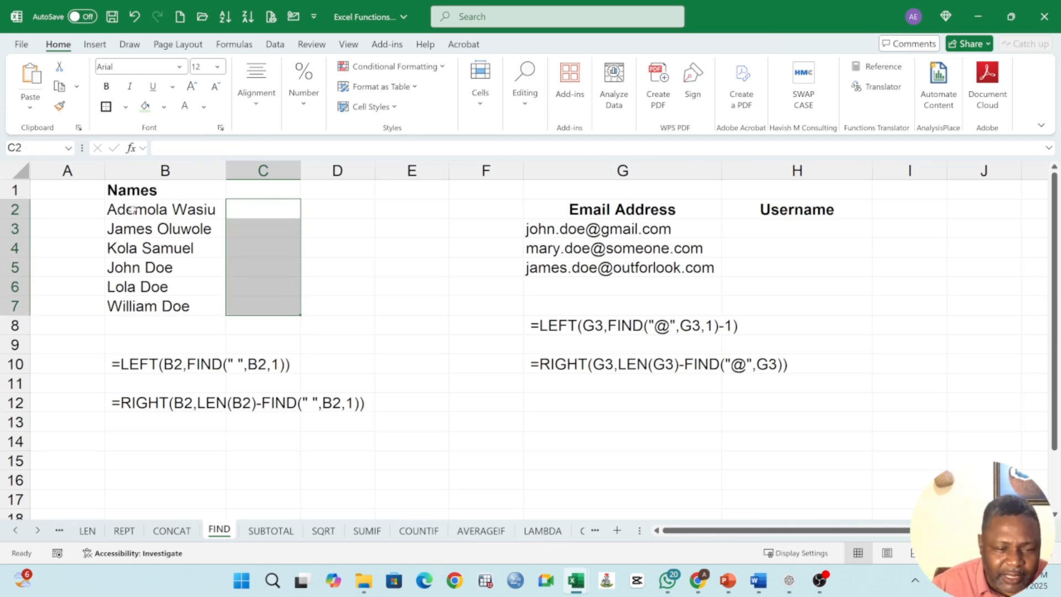
click(256, 209)
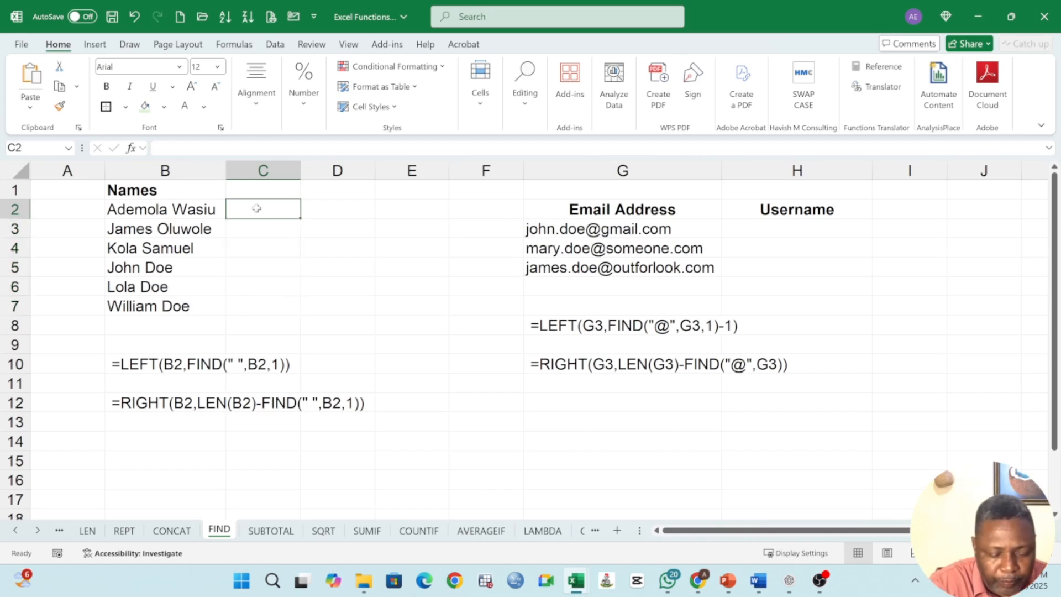
key(ctrl+z)
Step: Clear the copied LEFT results from C3 through C7
drag(257, 229, 257, 301)
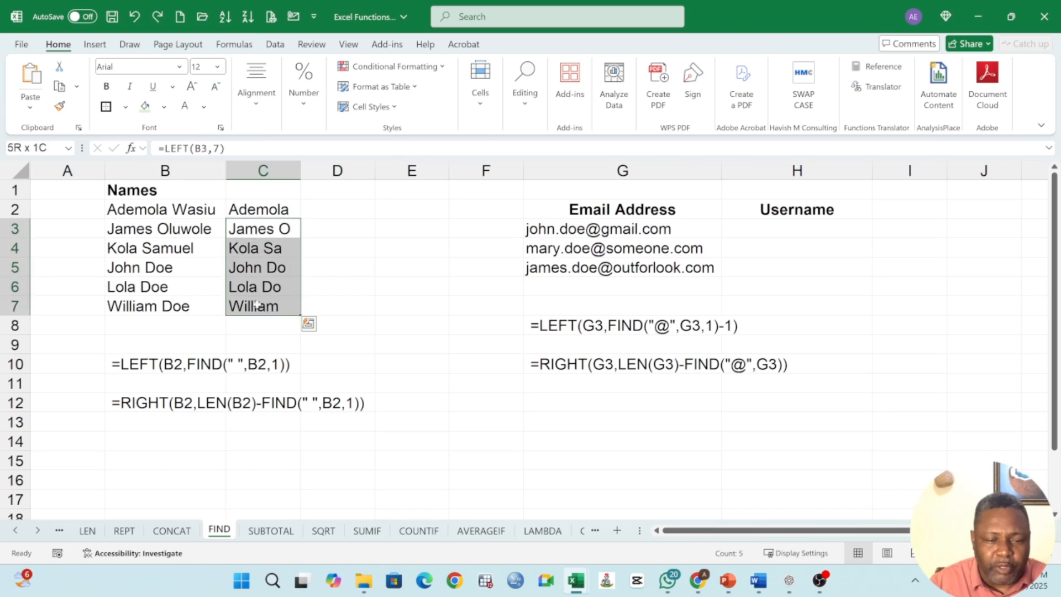
key(Delete)
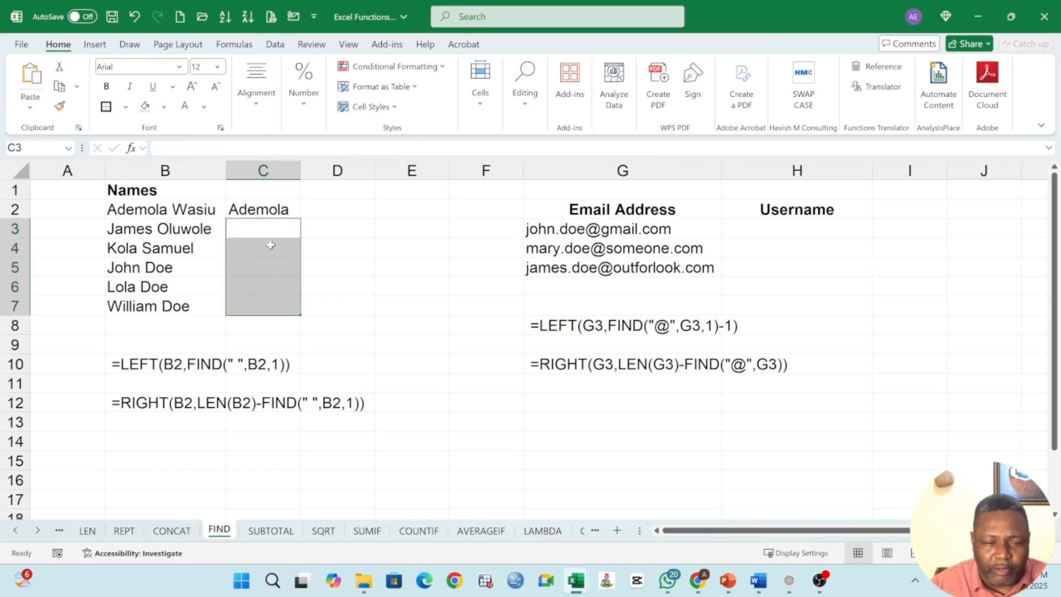
Step: Replace the 7 in C2's LEFT formula with FIND("",B2,1) and accept the suggested formula correction
click(266, 211)
double_click(266, 210)
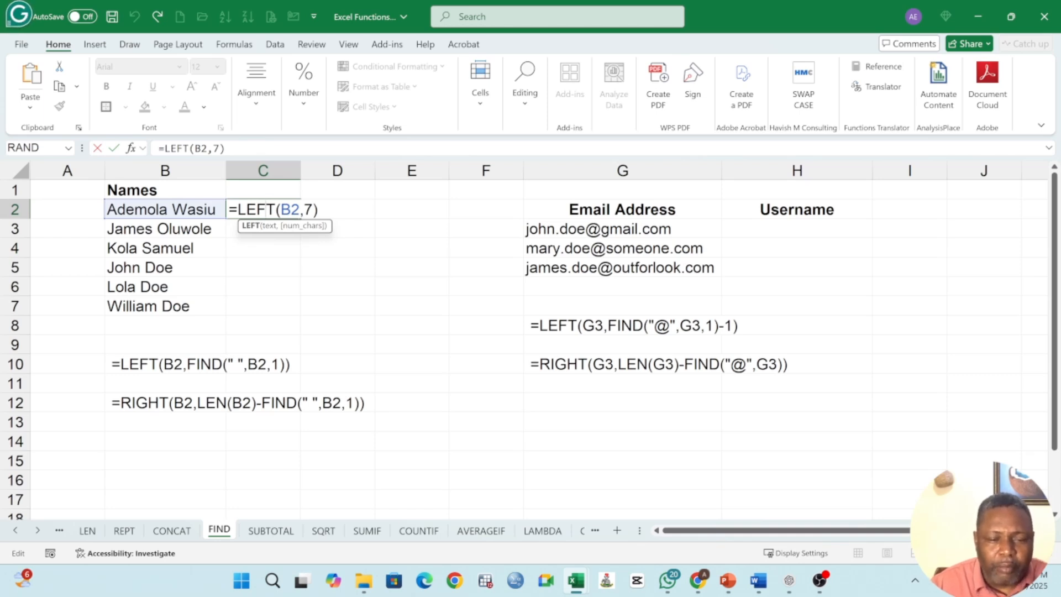
double_click(308, 210)
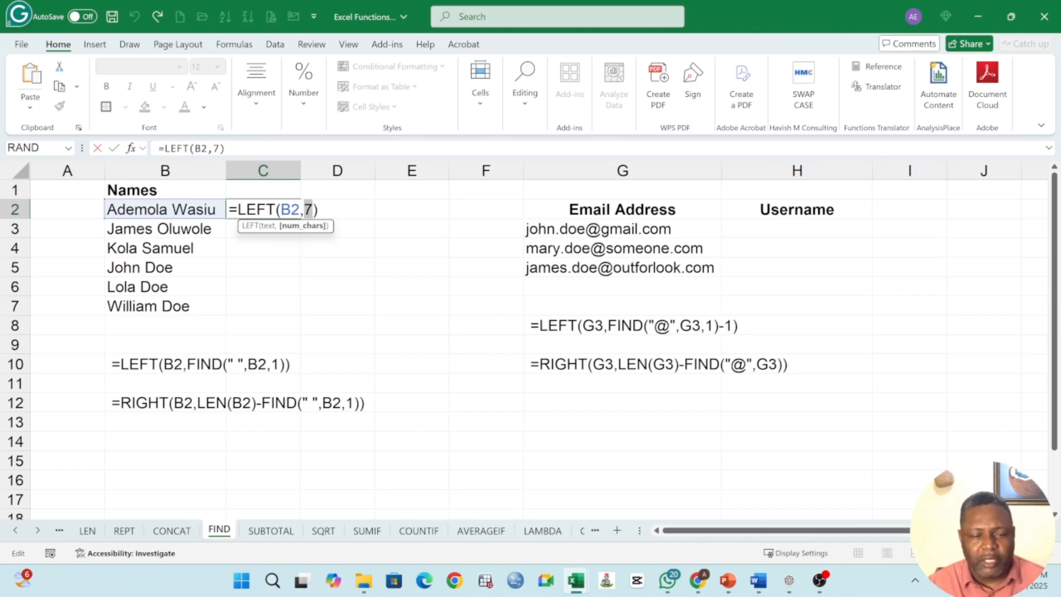
text(FIND)
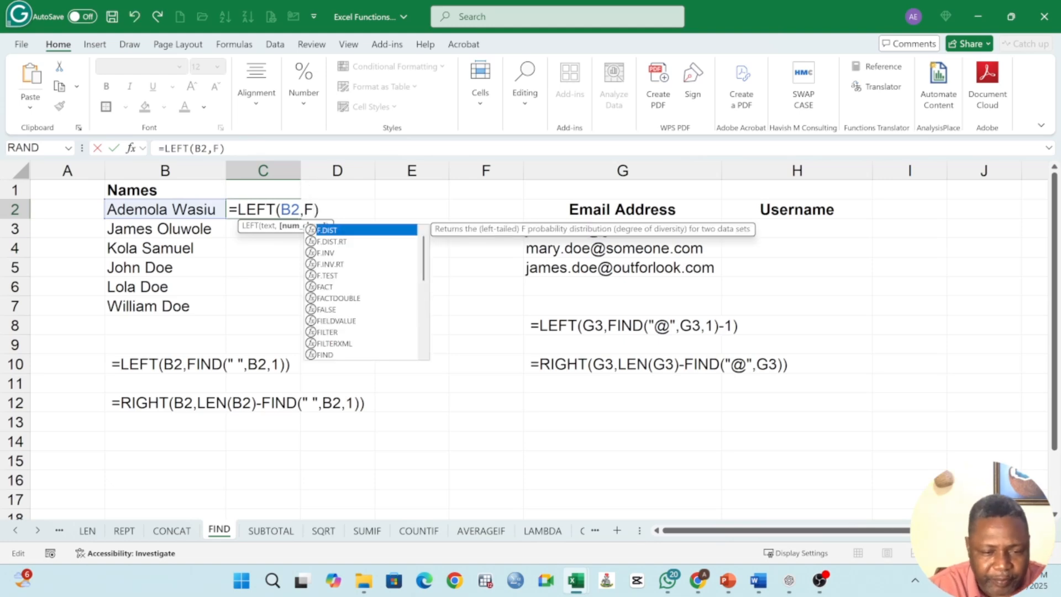
text(()
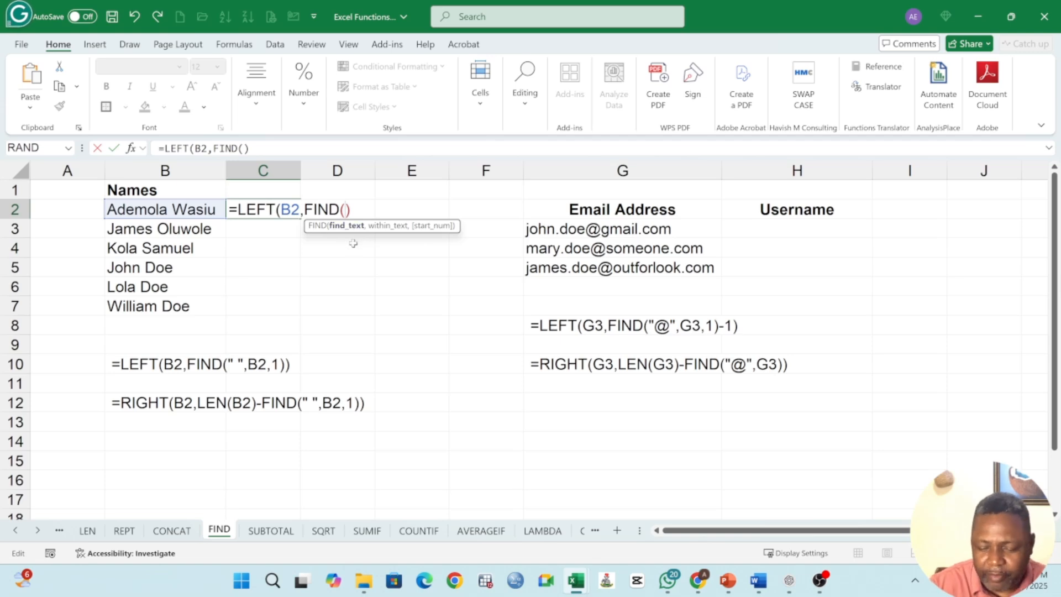
text("")
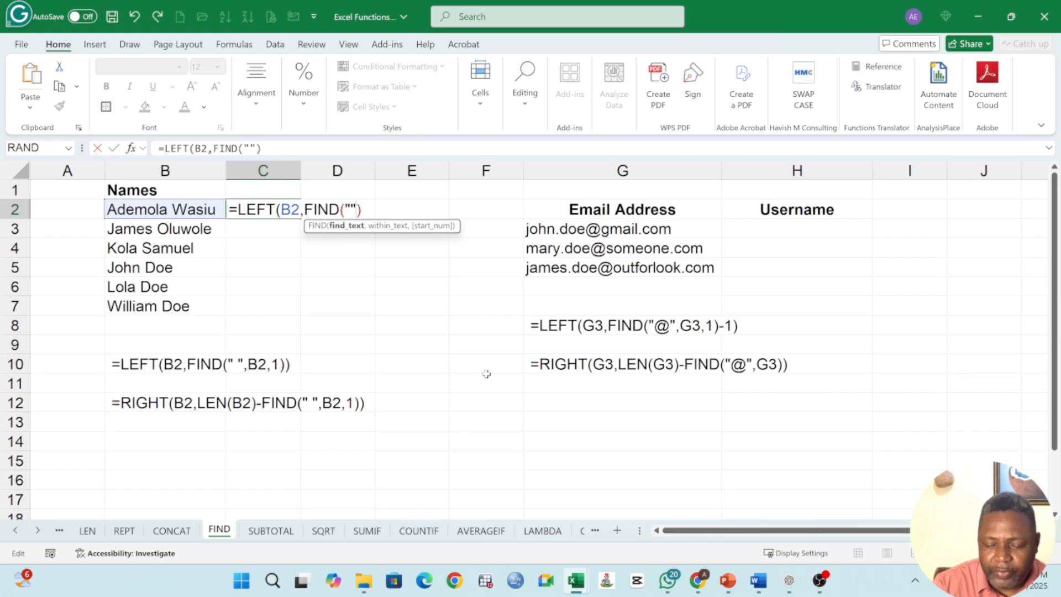
text(,)
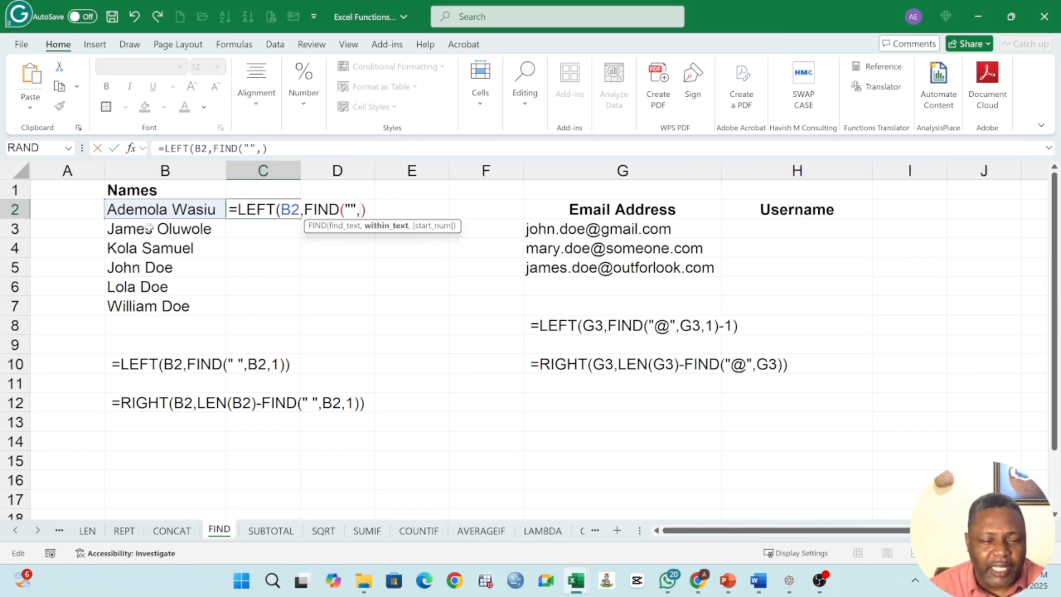
click(143, 209)
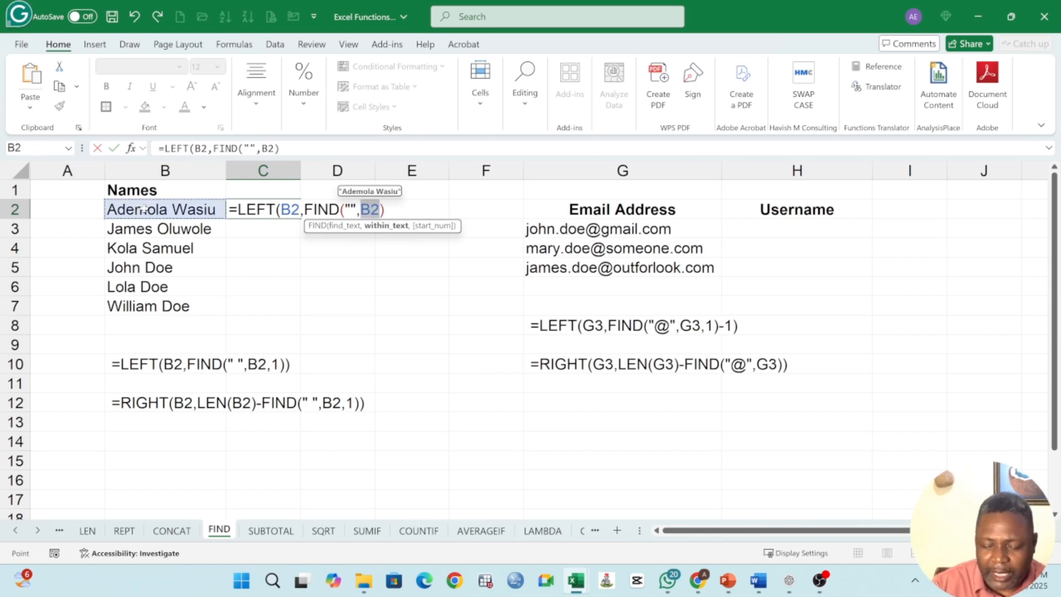
text(,)
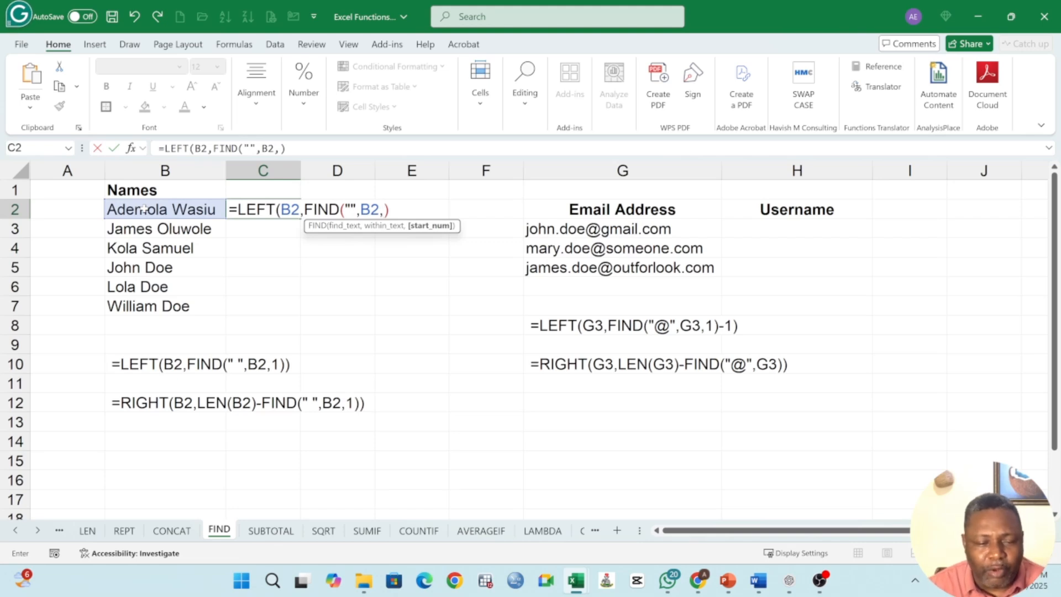
text(1)
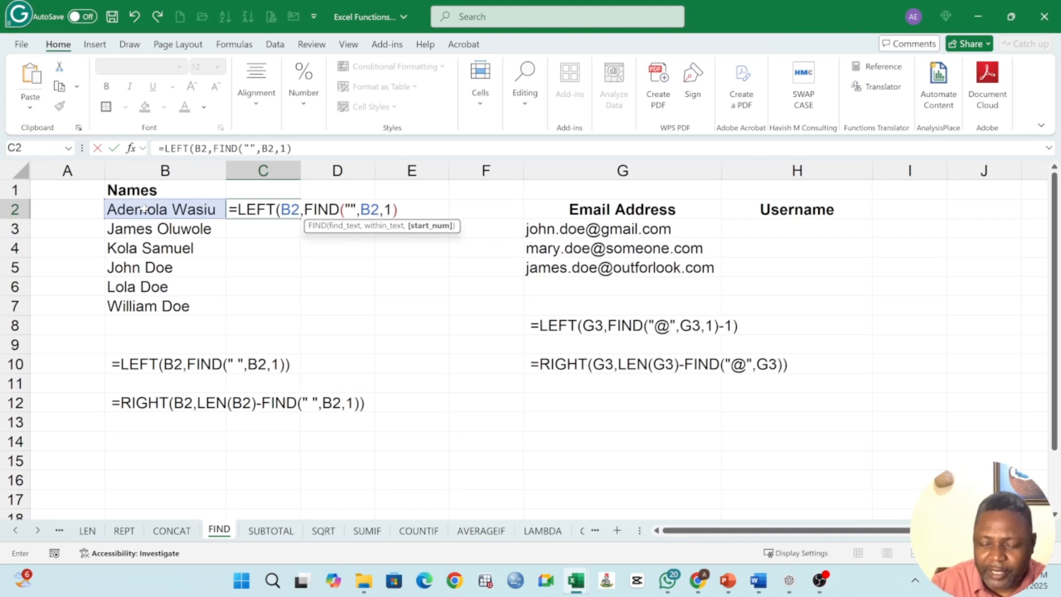
key(Return)
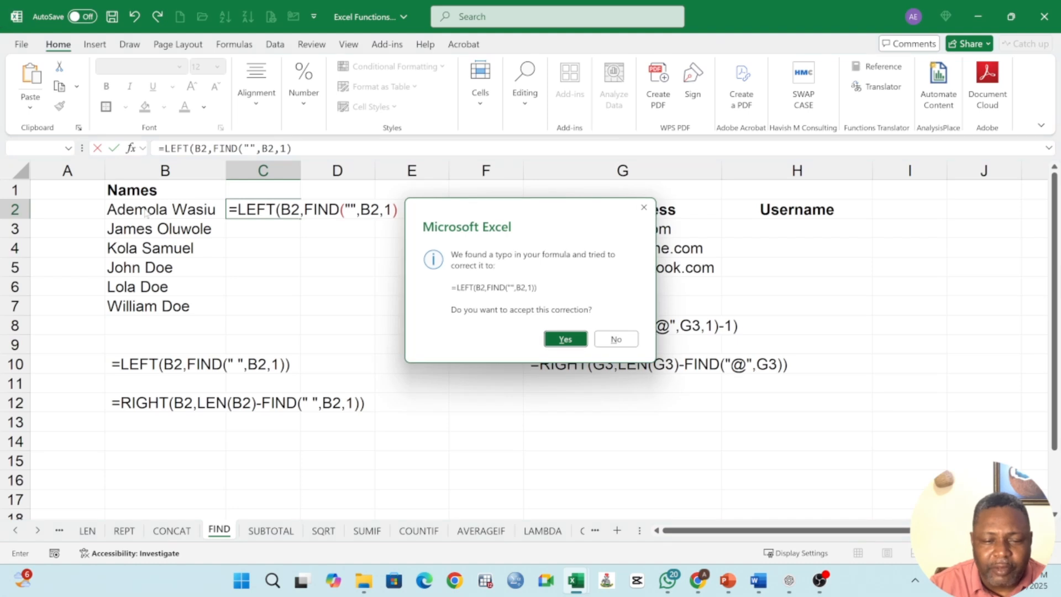
click(580, 346)
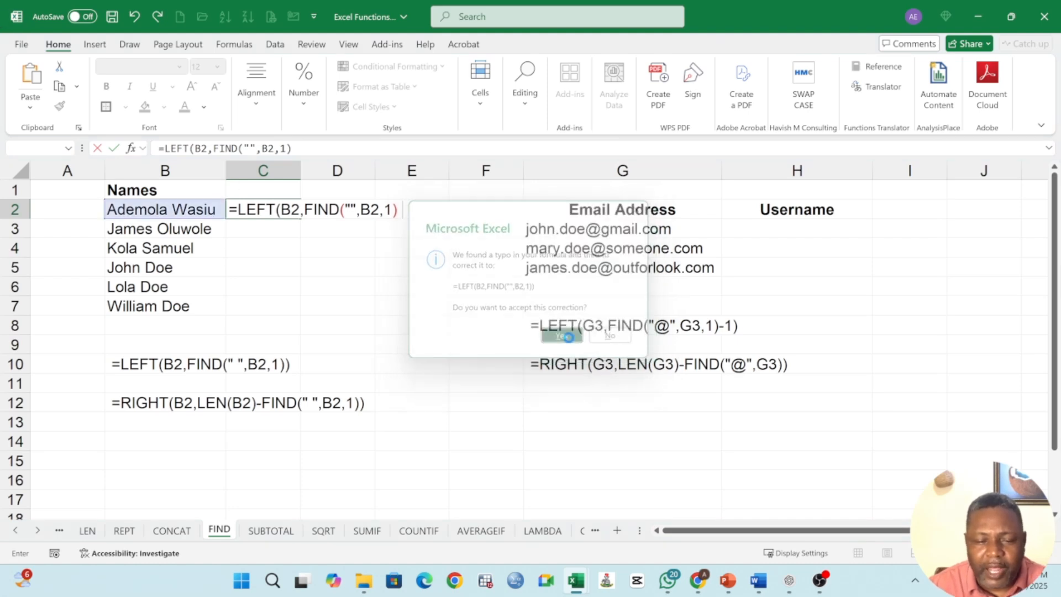
Step: Insert a space between the quotes so C2 reads =LEFT(B2,FIND(" ",B2,1))
click(254, 210)
double_click(254, 210)
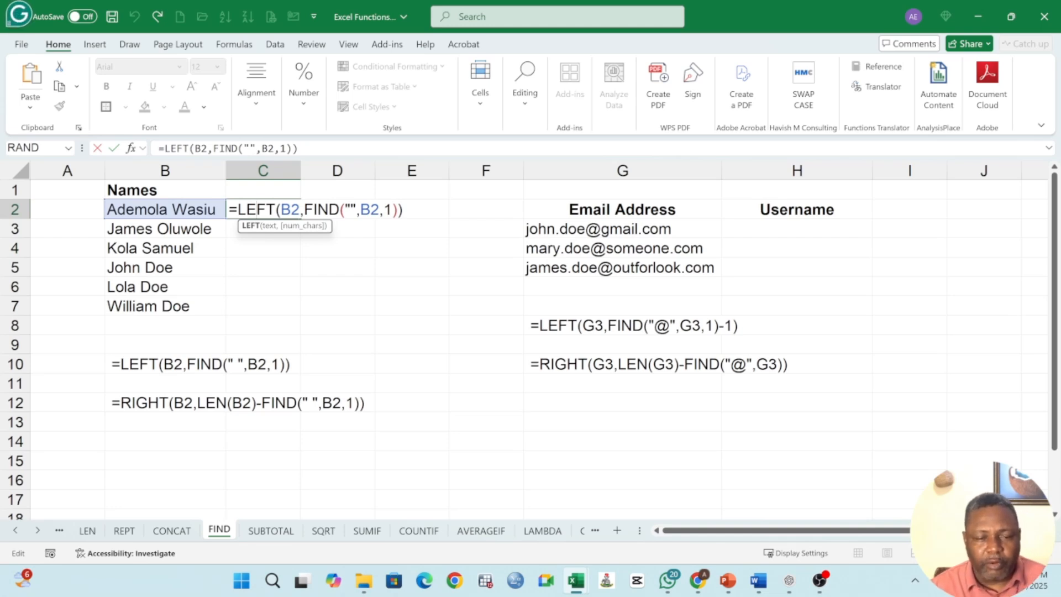
click(351, 210)
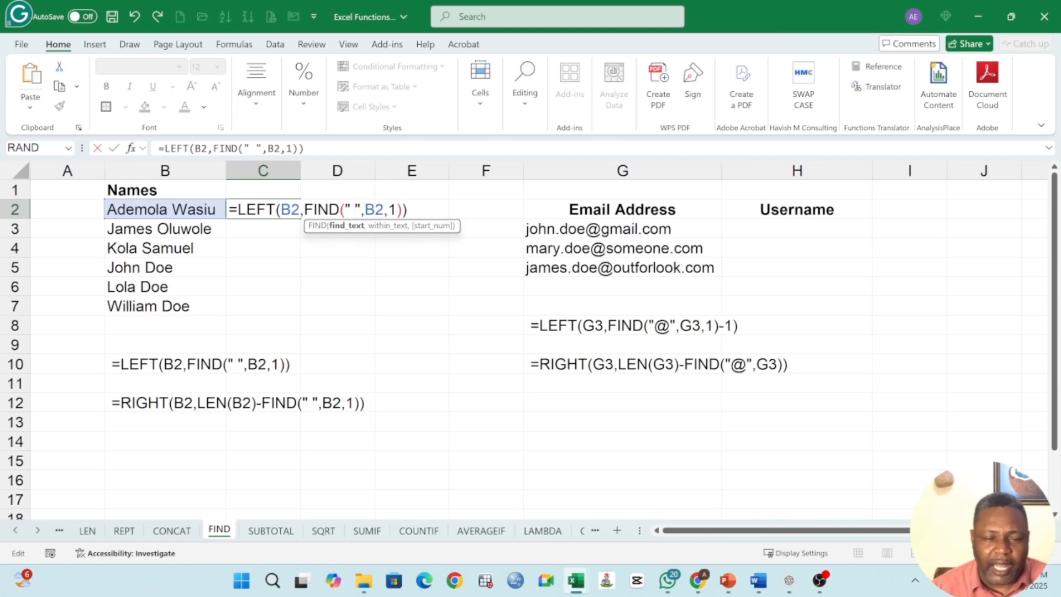
click(306, 148)
key(Return)
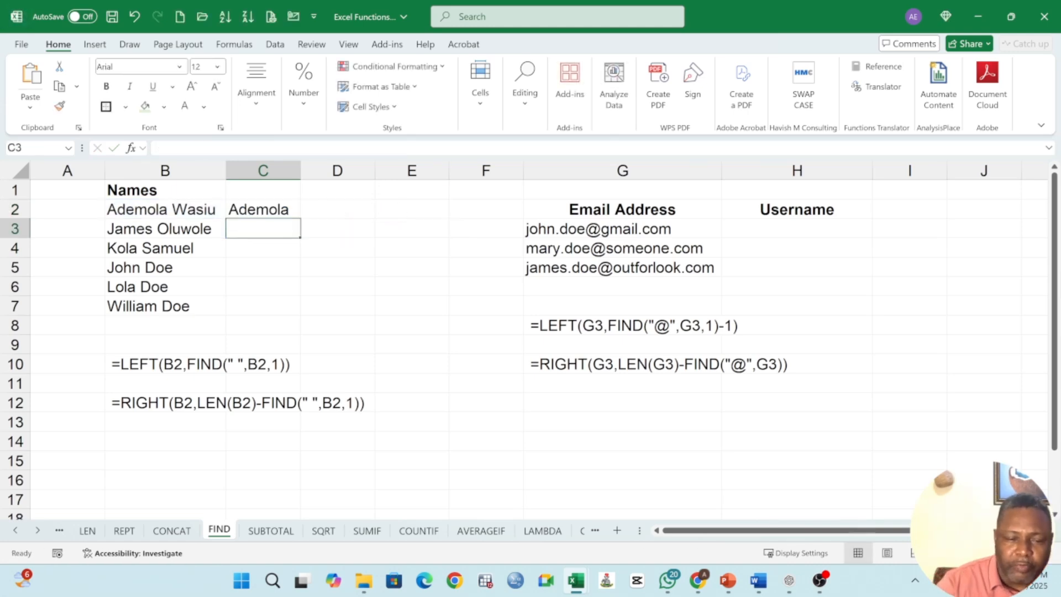
Step: Examine the LEFT and FIND parts of C2's formula in the formula bar
click(271, 213)
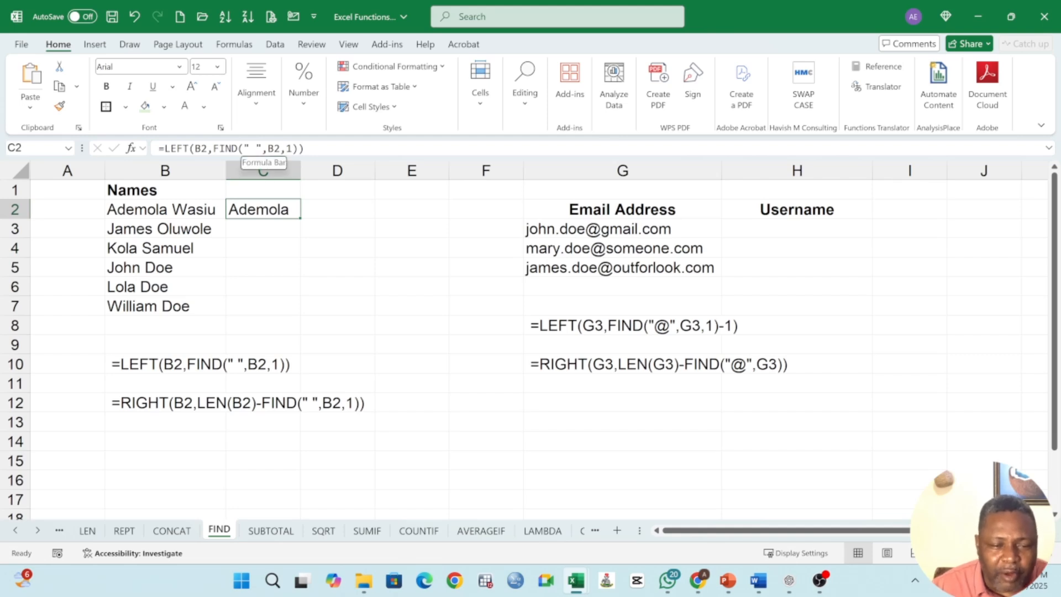
click(253, 148)
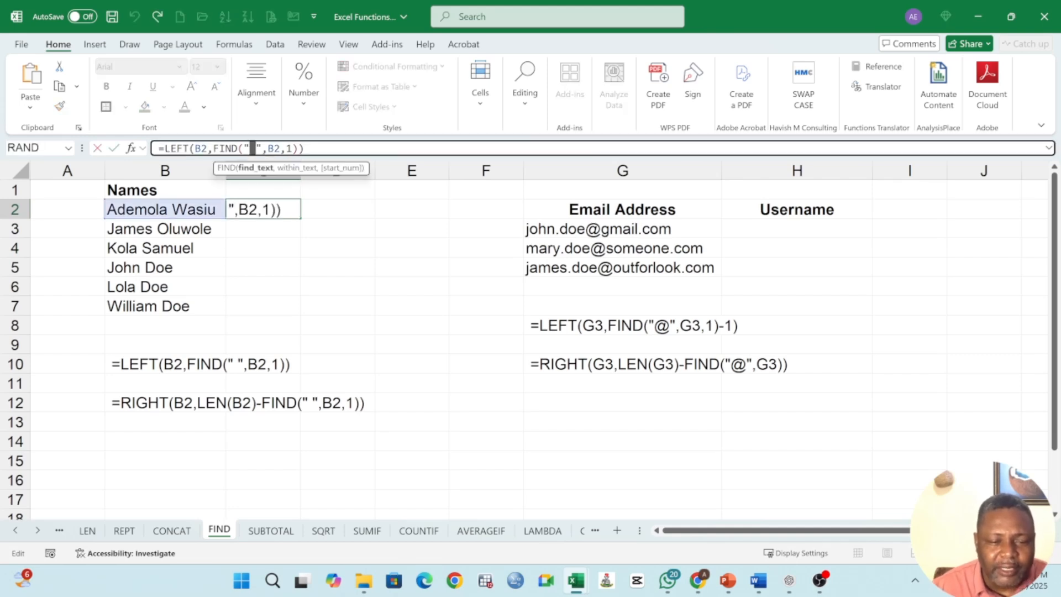
key(Return)
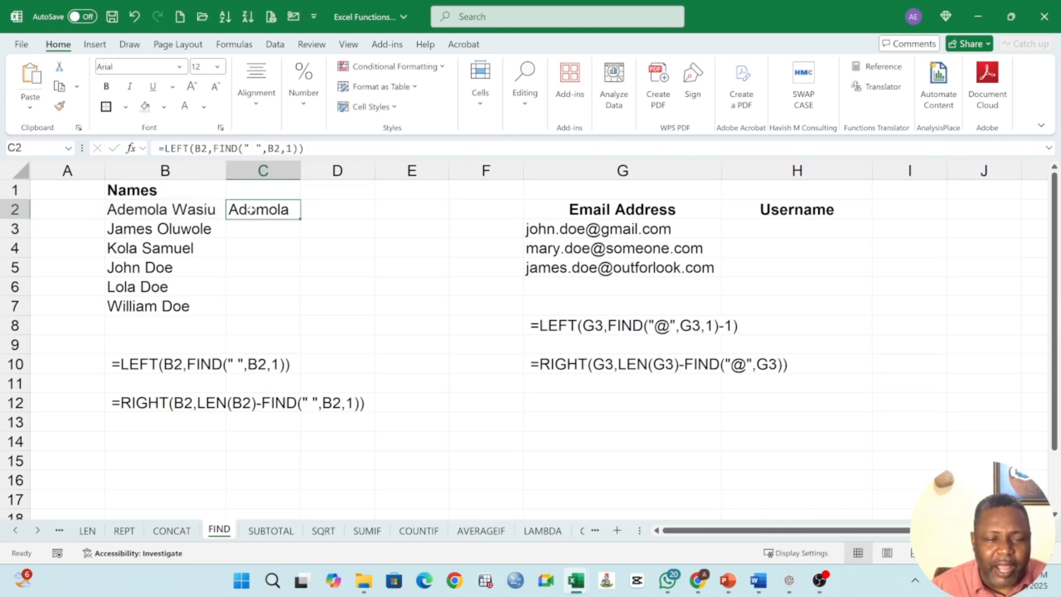
key(Up)
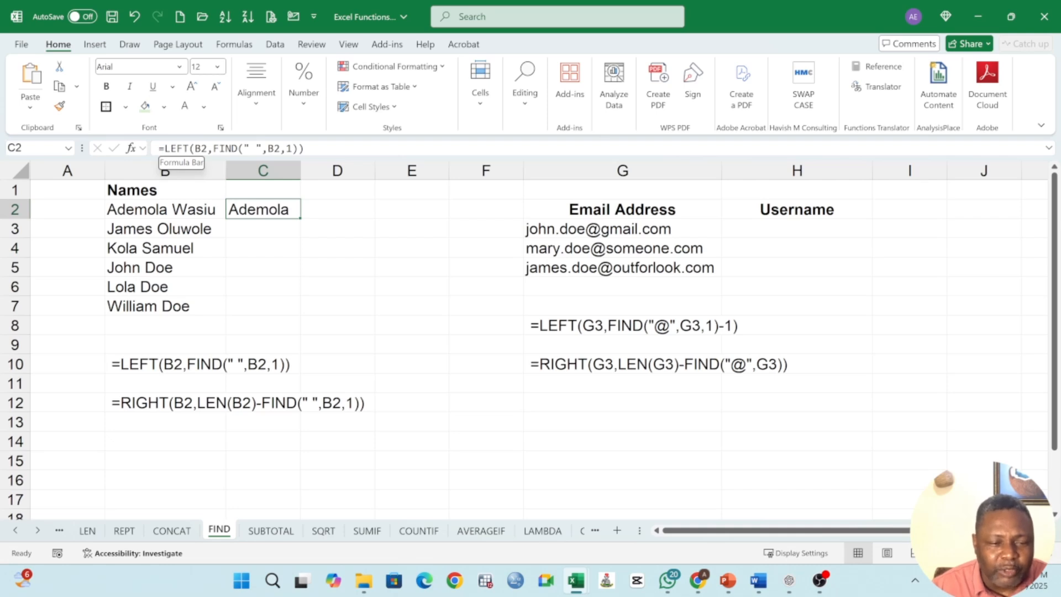
drag(164, 149, 232, 148)
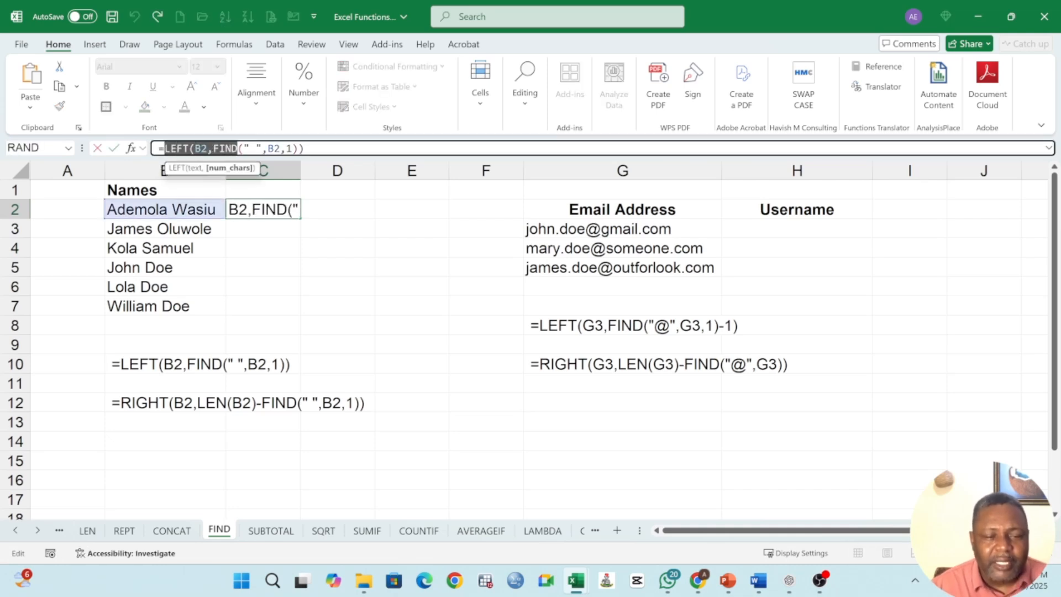
click(214, 148)
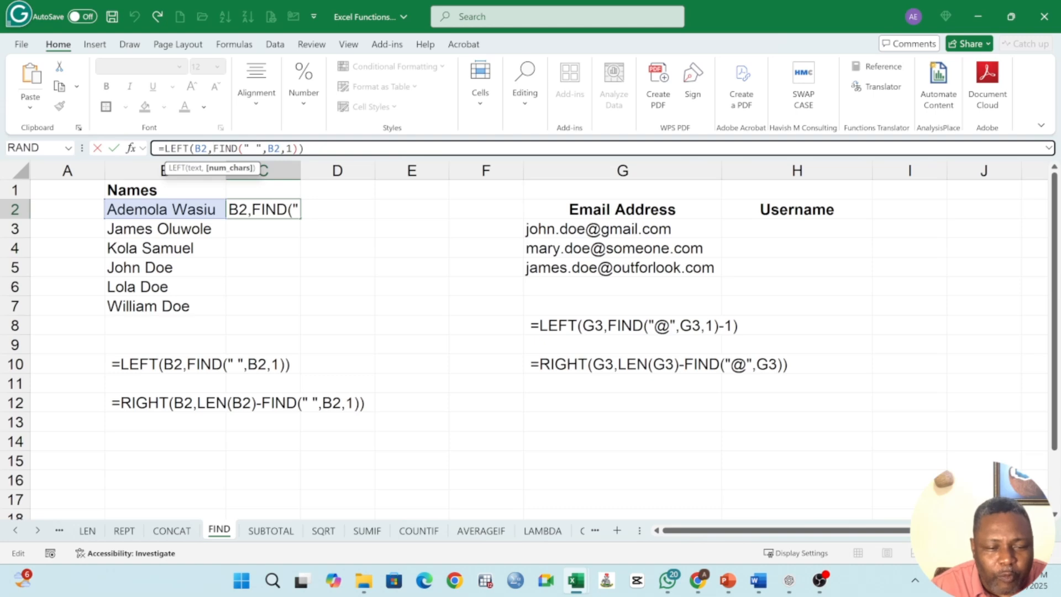
mouse_move(213, 149)
mouse_down()
mouse_move(304, 148)
mouse_move(213, 148)
mouse_up()
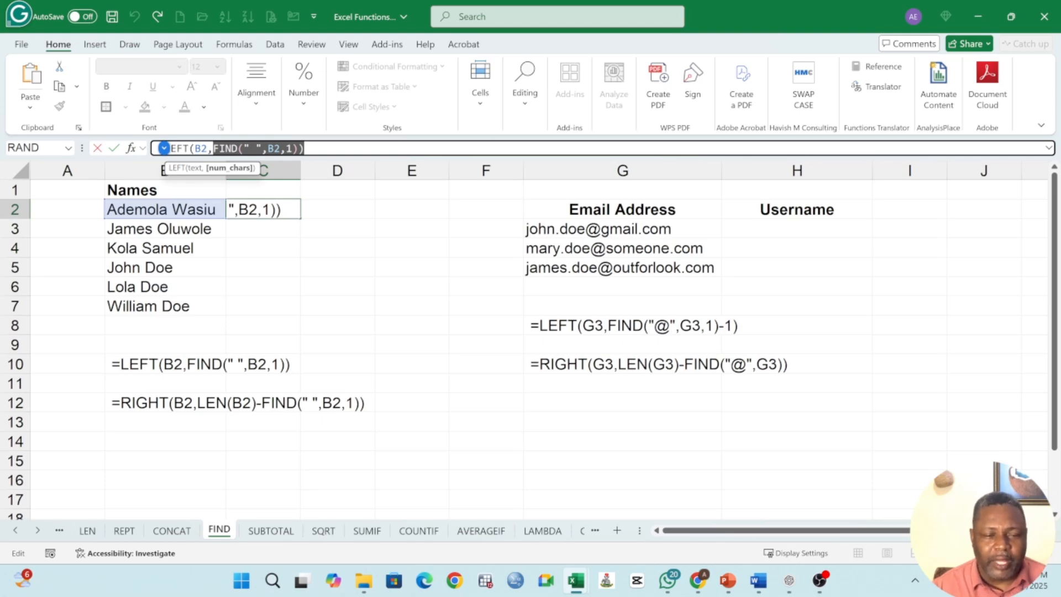
key(Return)
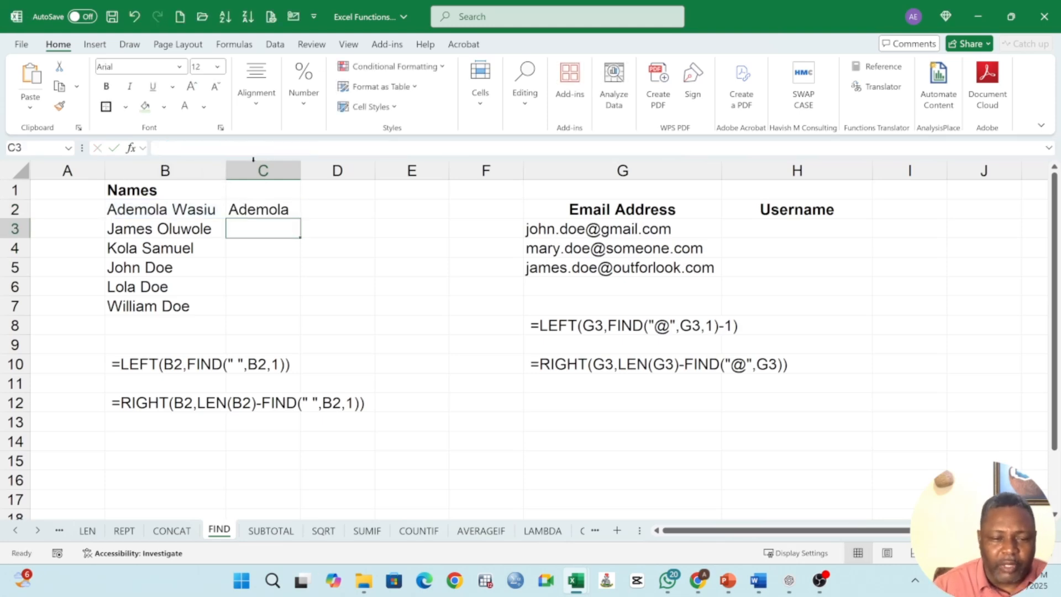
Step: Fill the FIND-based LEFT formula from C2 down through C7
click(290, 211)
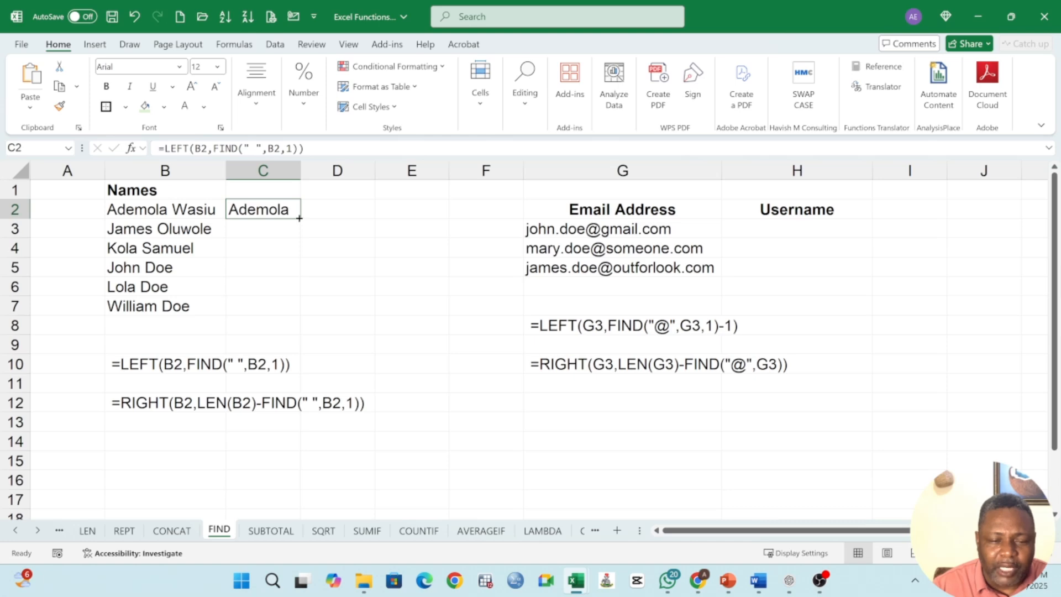
drag(300, 218, 289, 307)
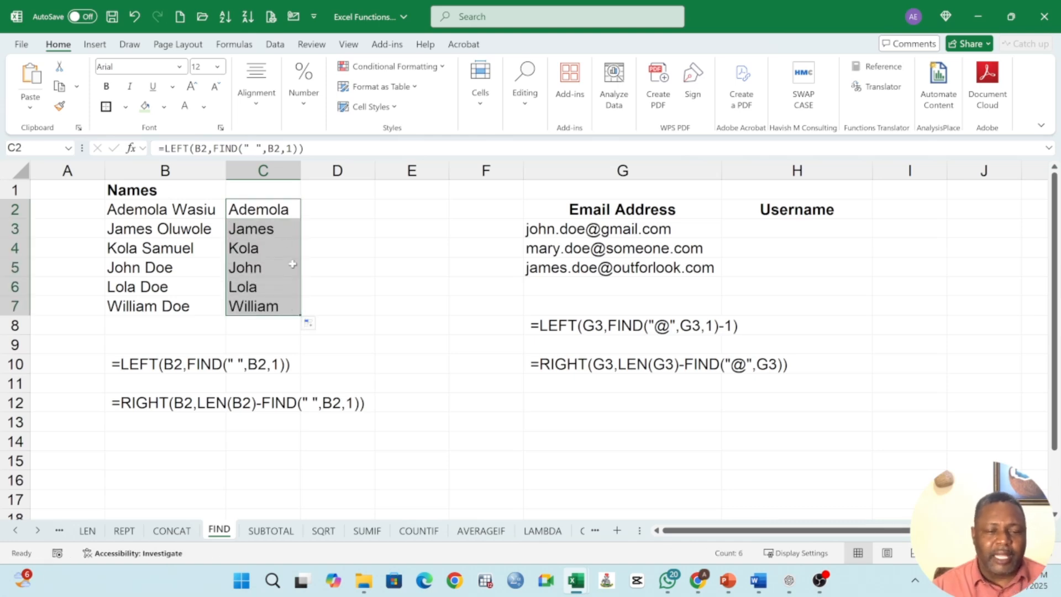
Step: Paste C2's formula text into D2 and replace its FIND argument with 7, giving =LEFT(B2,7)
drag(310, 149, 158, 149)
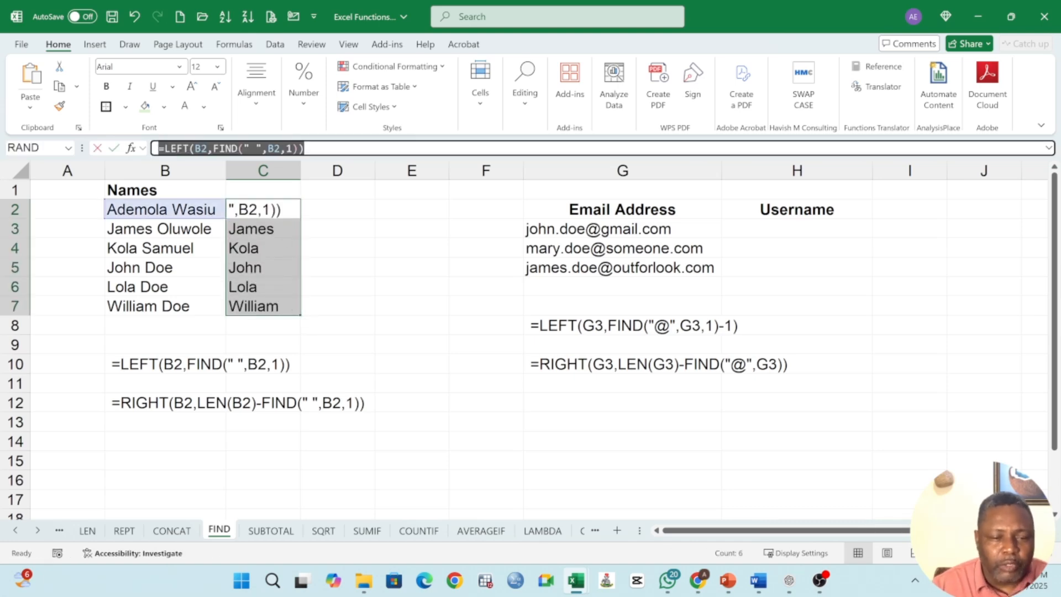
click(59, 87)
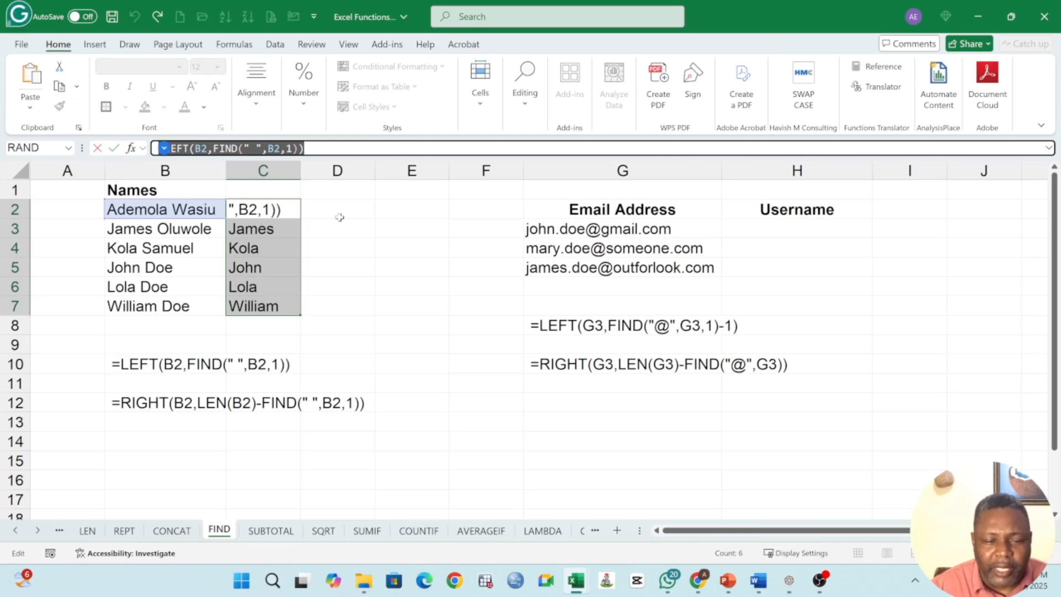
key(Escape)
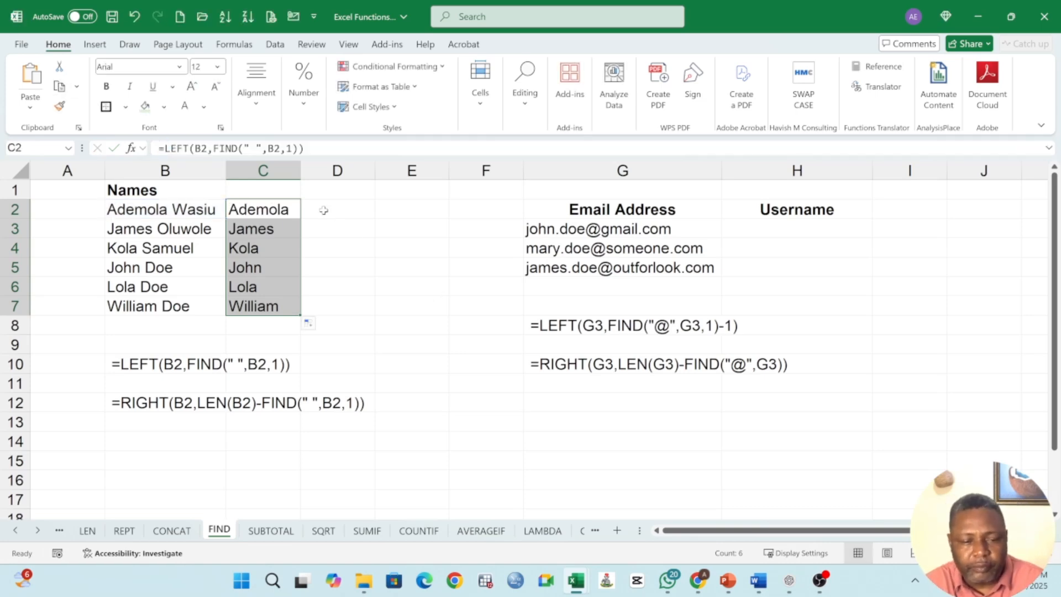
click(323, 210)
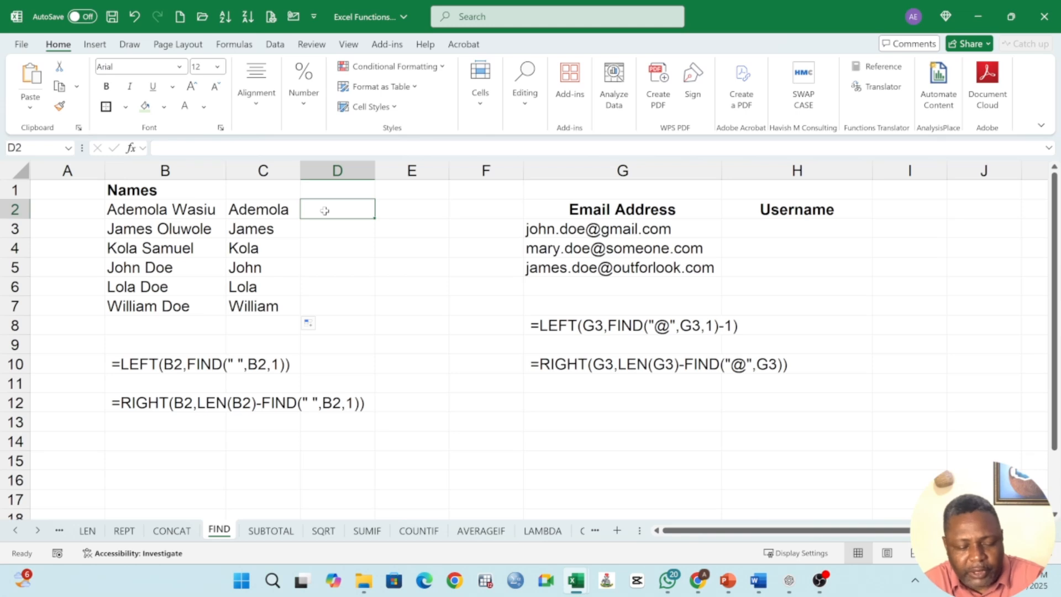
key(ctrl+v)
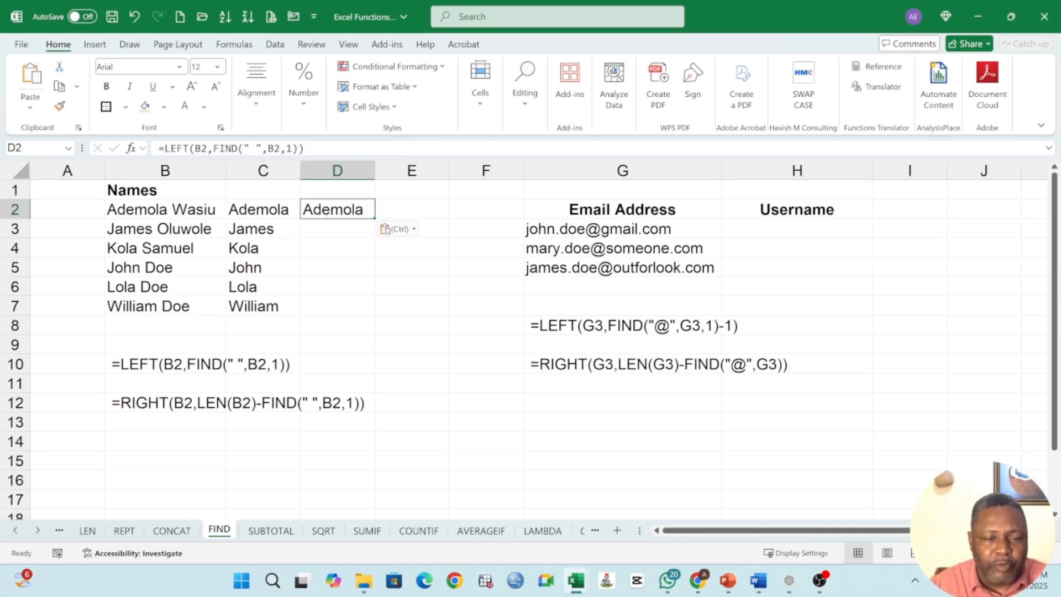
drag(213, 148, 299, 148)
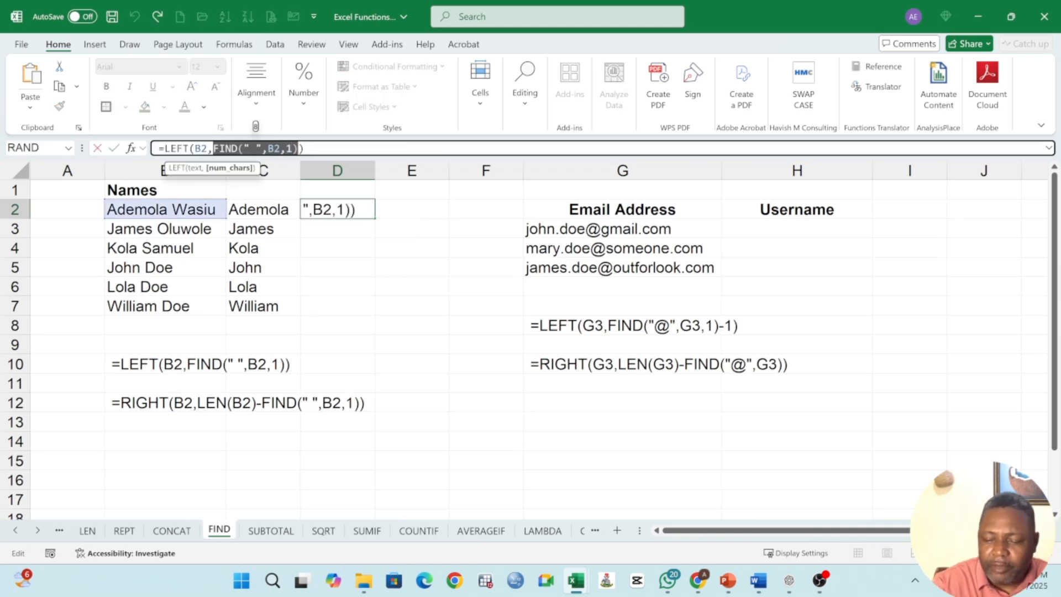
key(BackSpace)
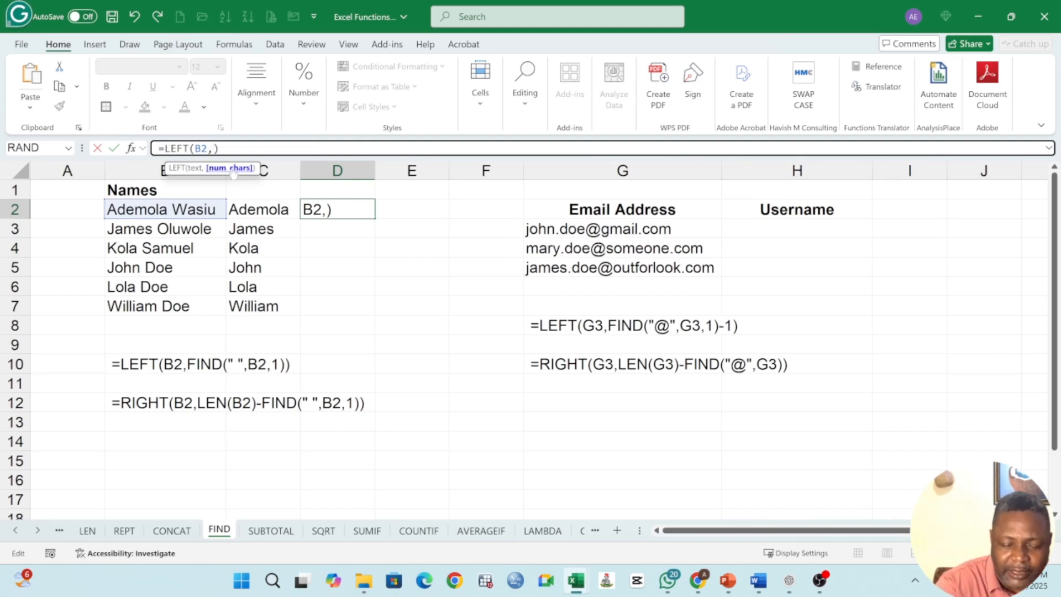
text(7)
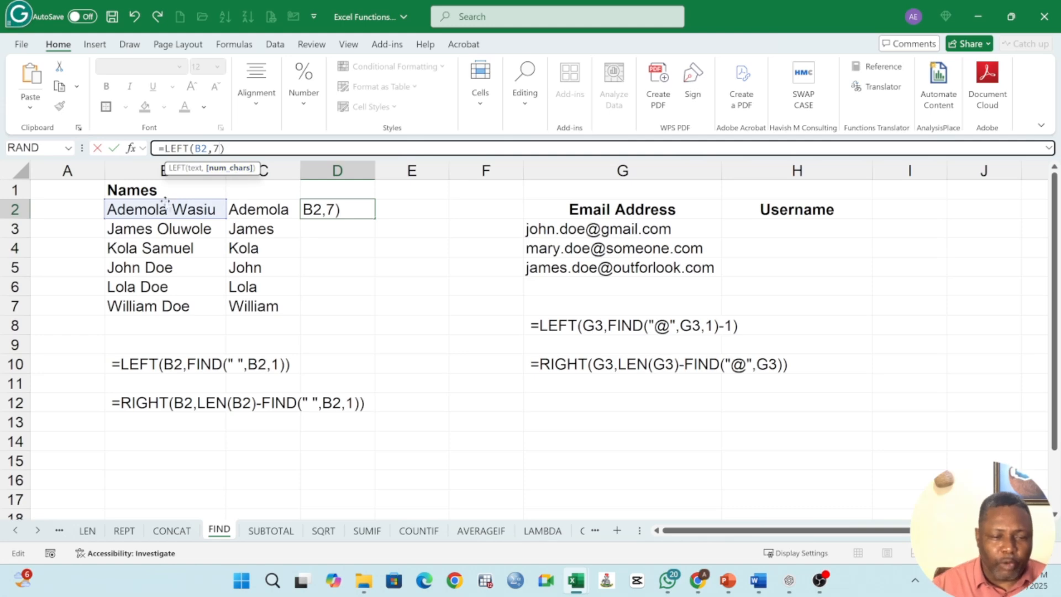
key(Return)
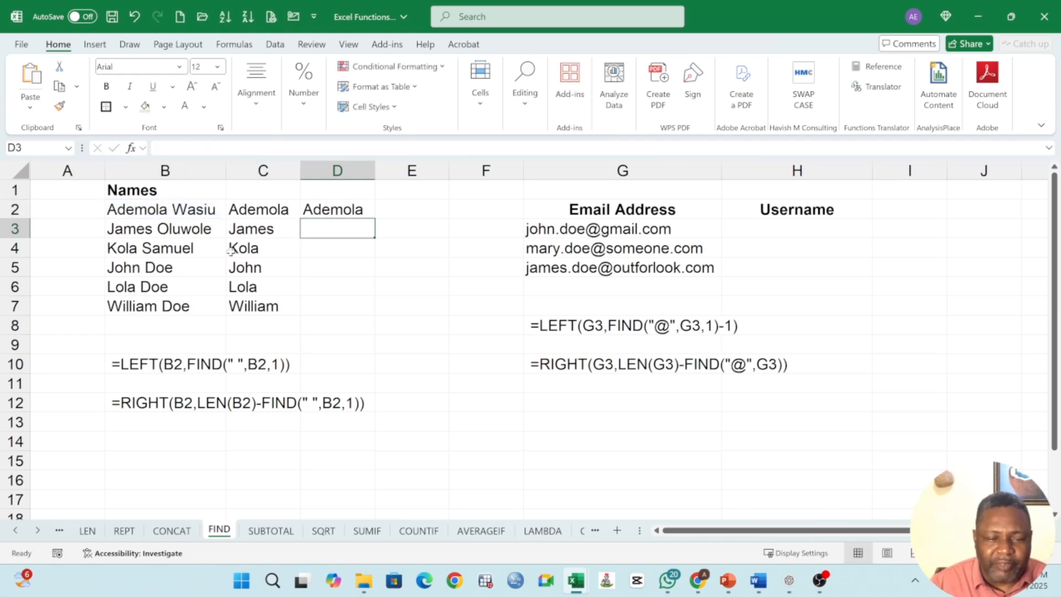
Step: Replace D2's formula with =FIND(" ",B2,1) to get the space position in the full name
click(158, 212)
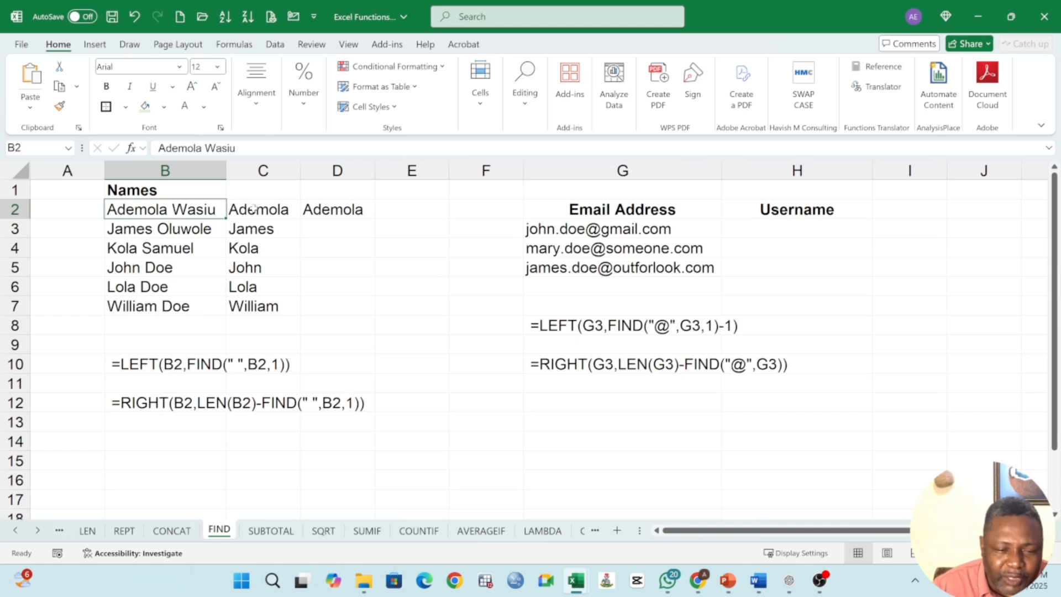
key(Right)
key(Right)
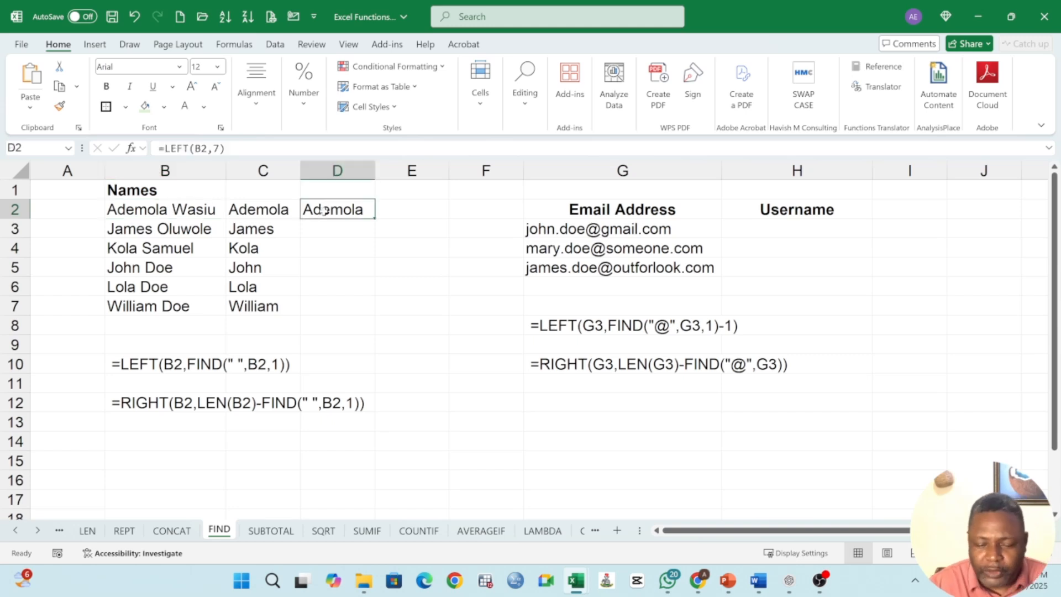
text(=F)
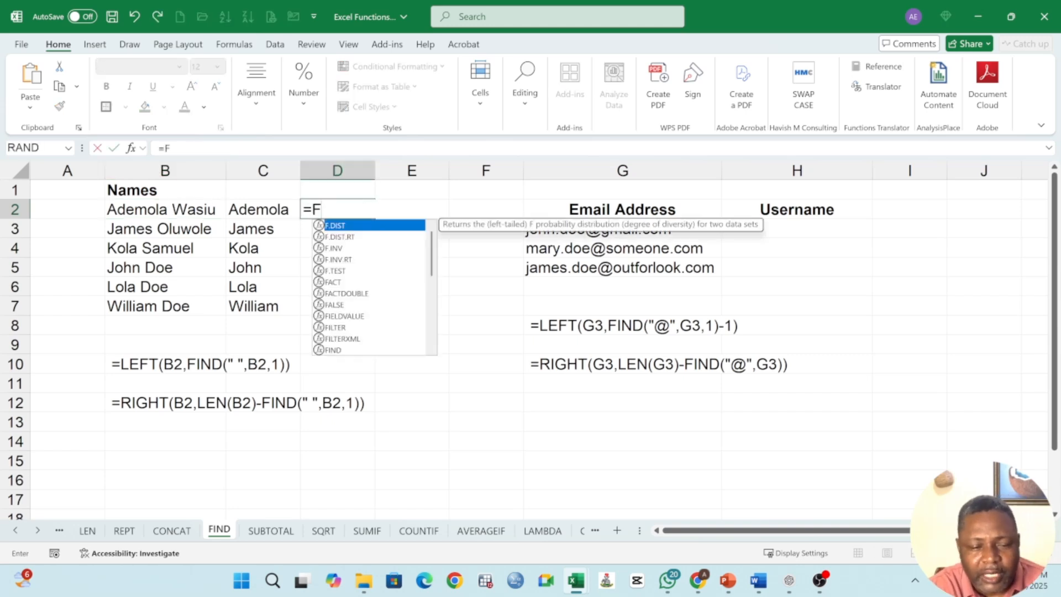
text(IND(")
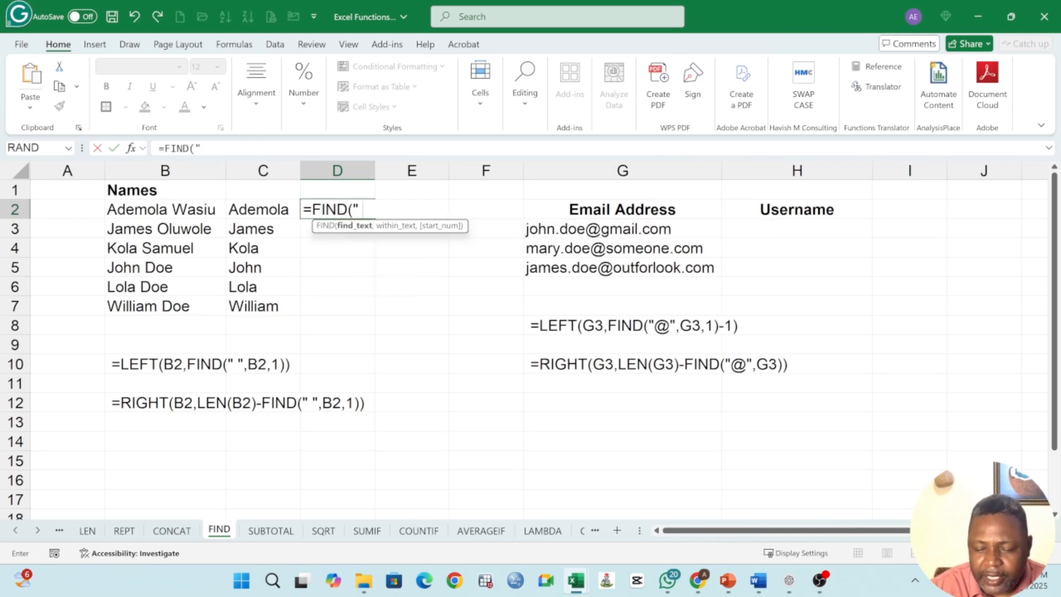
text( ",)
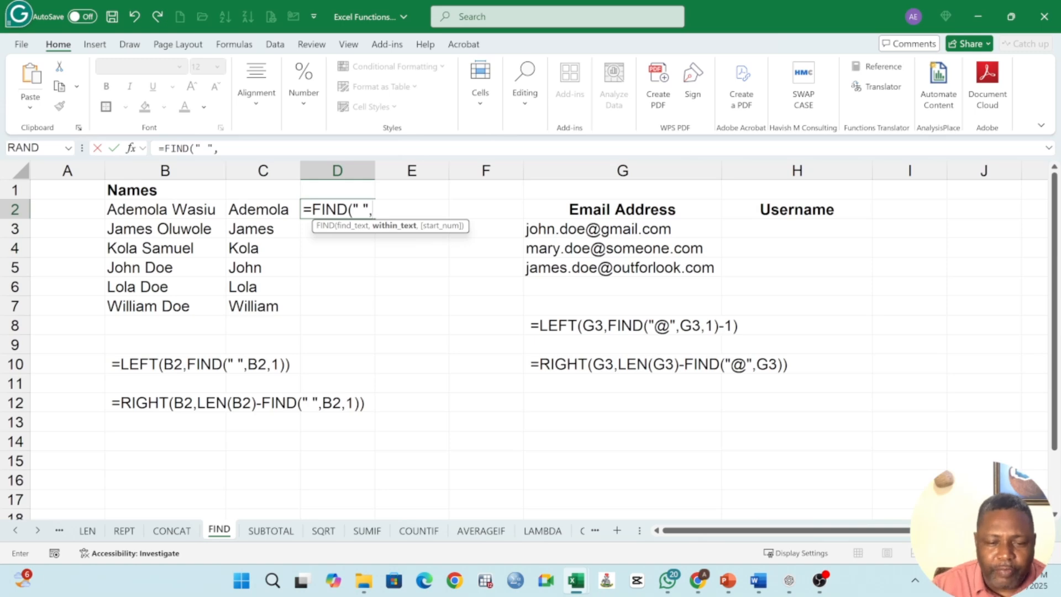
click(145, 210)
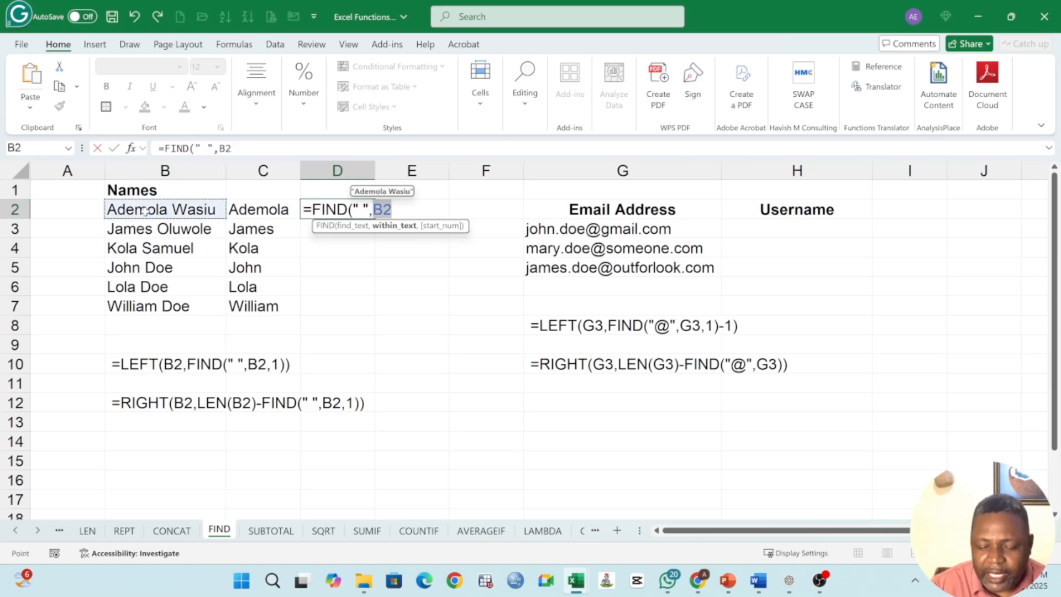
text(,1)
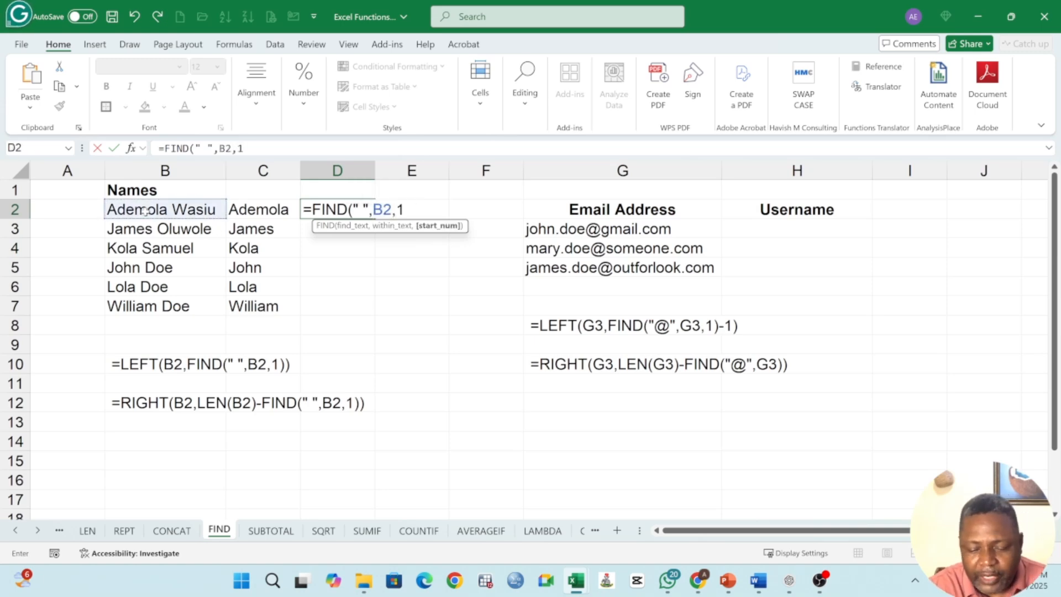
text())
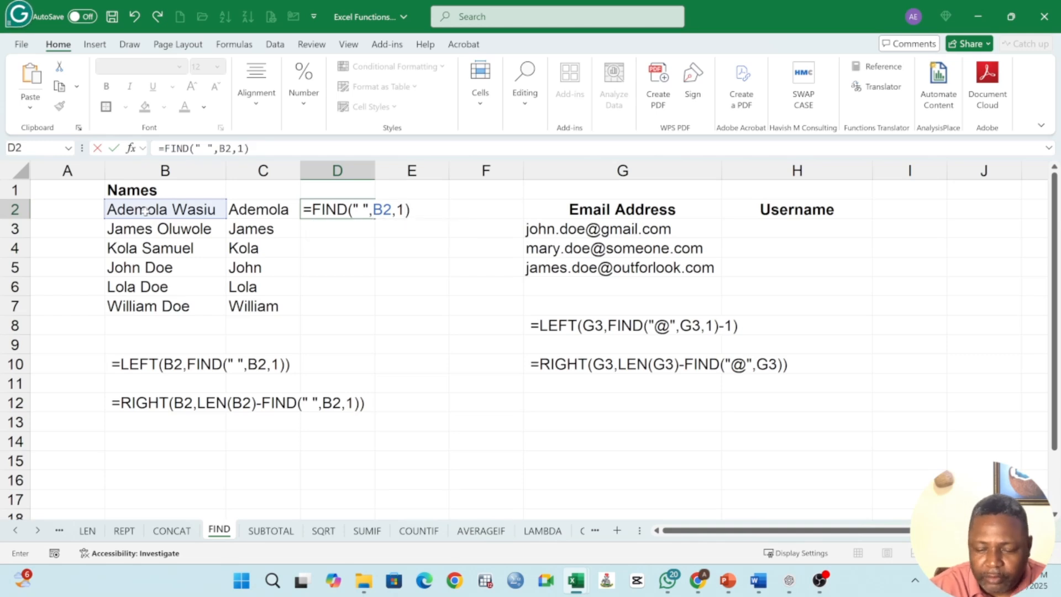
key(Return)
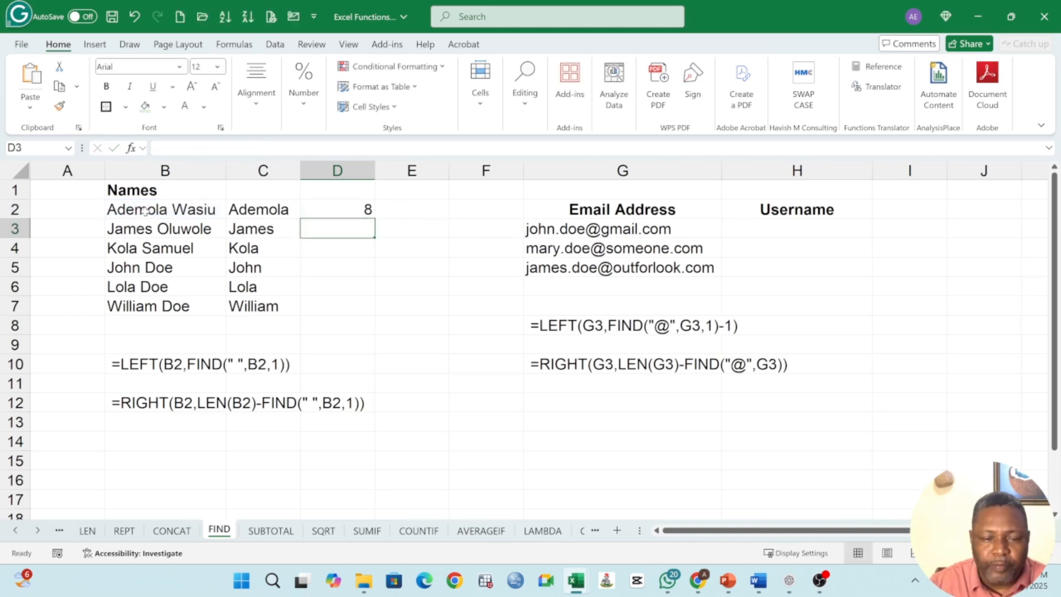
Step: Fill the FIND formula from D2 down through D7
click(361, 209)
drag(375, 218, 364, 314)
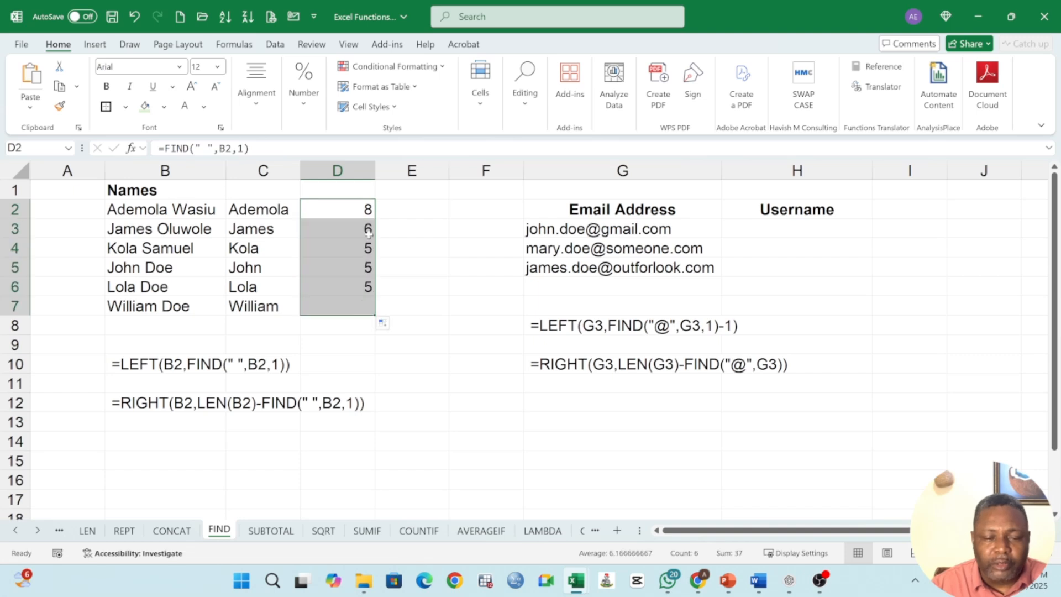
key(Down)
key(Down)
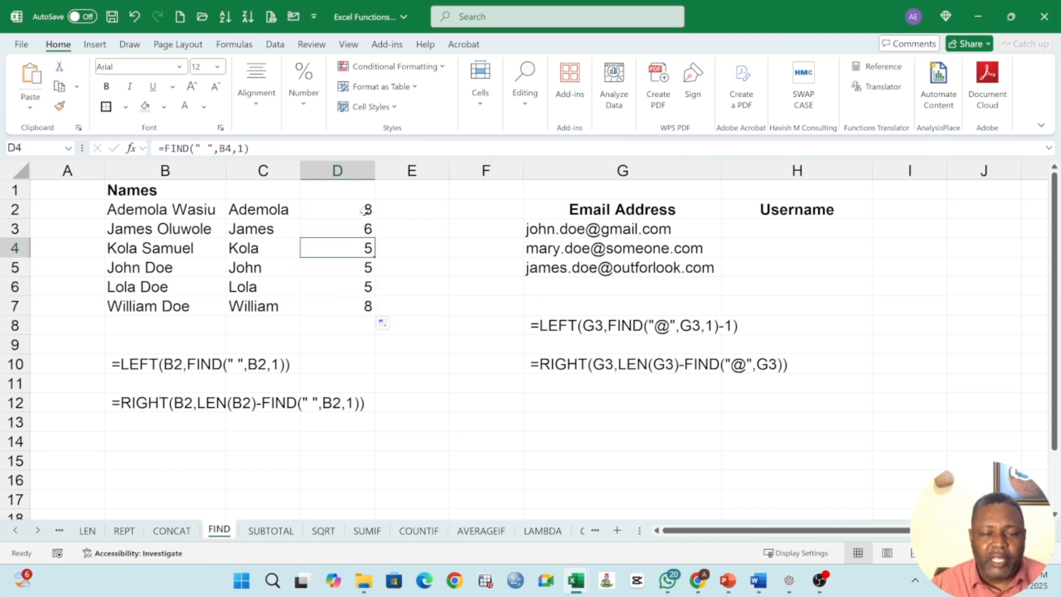
drag(364, 209, 353, 306)
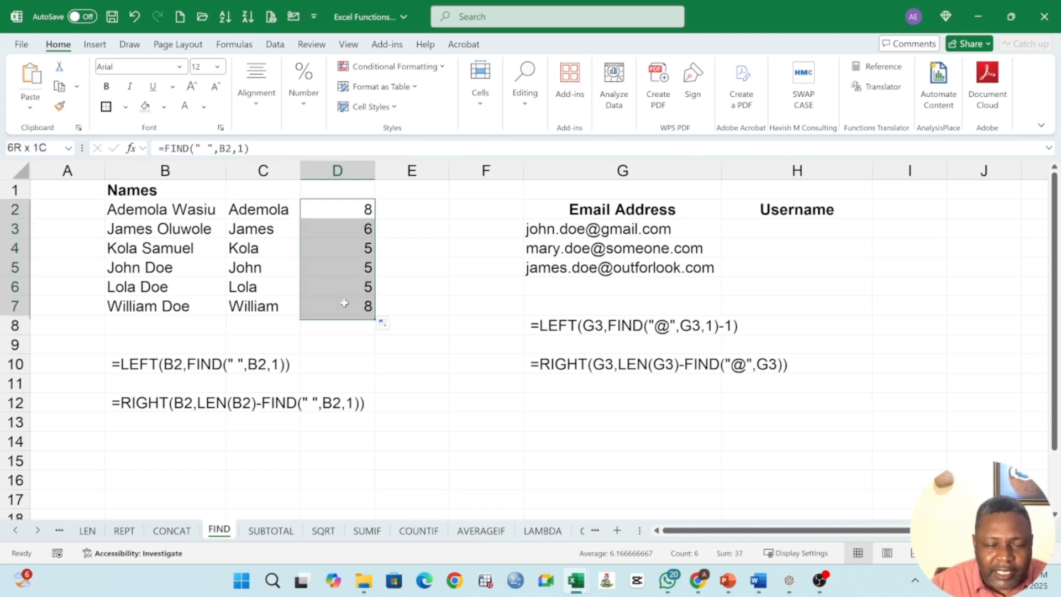
Step: Examine C2's formula, highlighting its FIND part inside the LEFT function
click(252, 214)
key(F2)
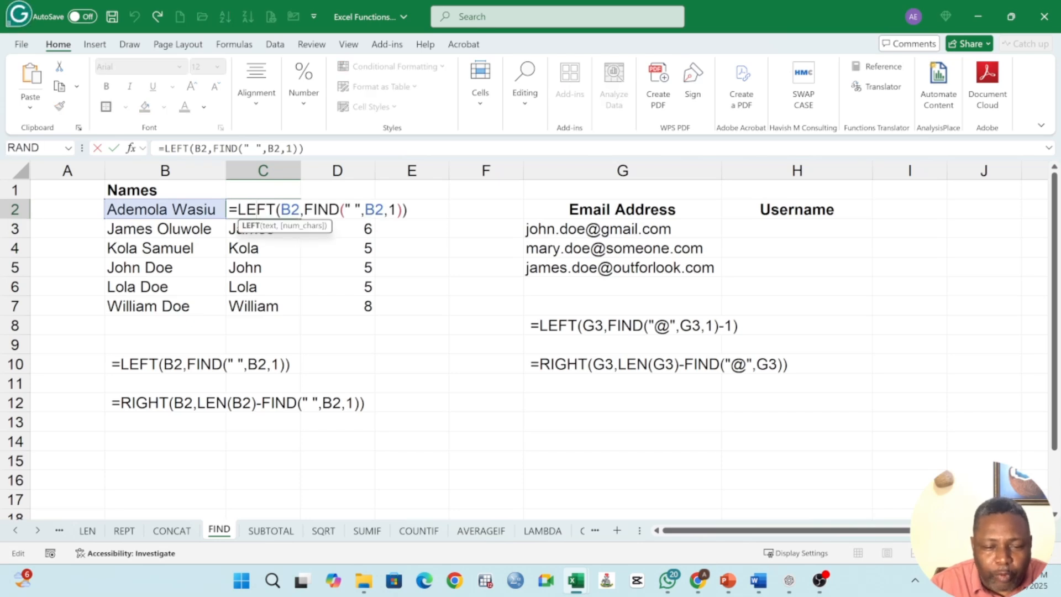
key(shift+Right)
key(shift+Right)
key(shift+Right)
key(shift+Right)
key(shift+Right)
key(shift+Right)
key(shift+Right)
key(shift+Right)
key(shift+Right)
key(shift+Right)
key(shift+Right)
key(shift+Right)
key(shift+Right)
key(shift+Right)
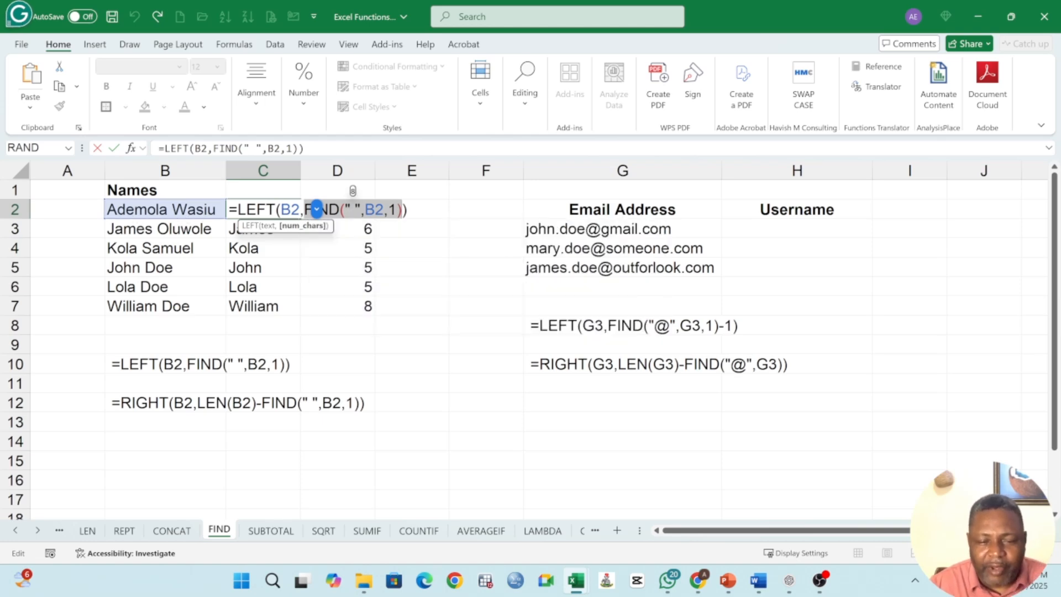
key(Return)
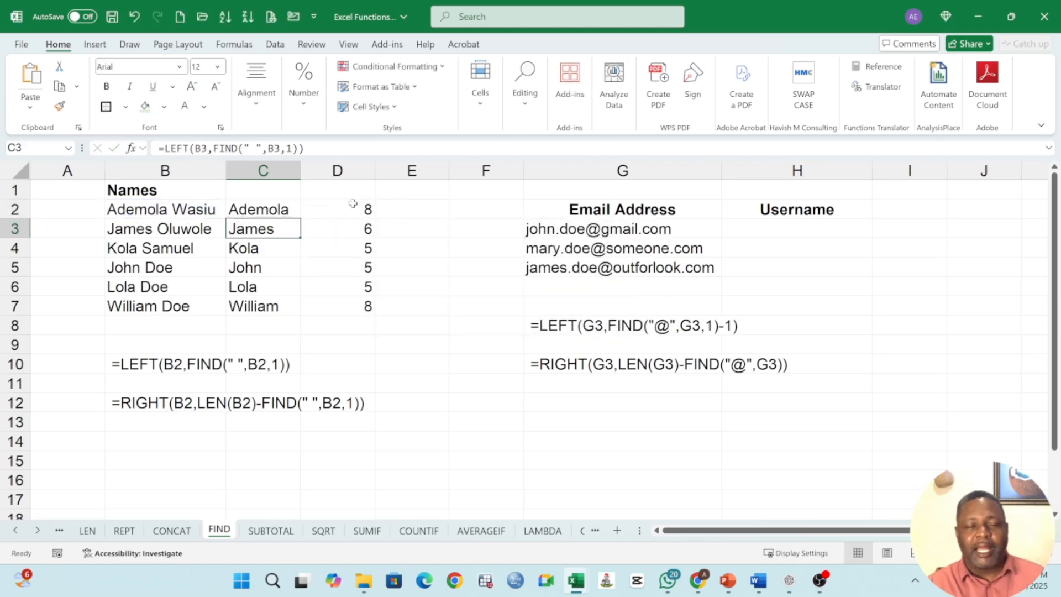
drag(354, 208, 357, 305)
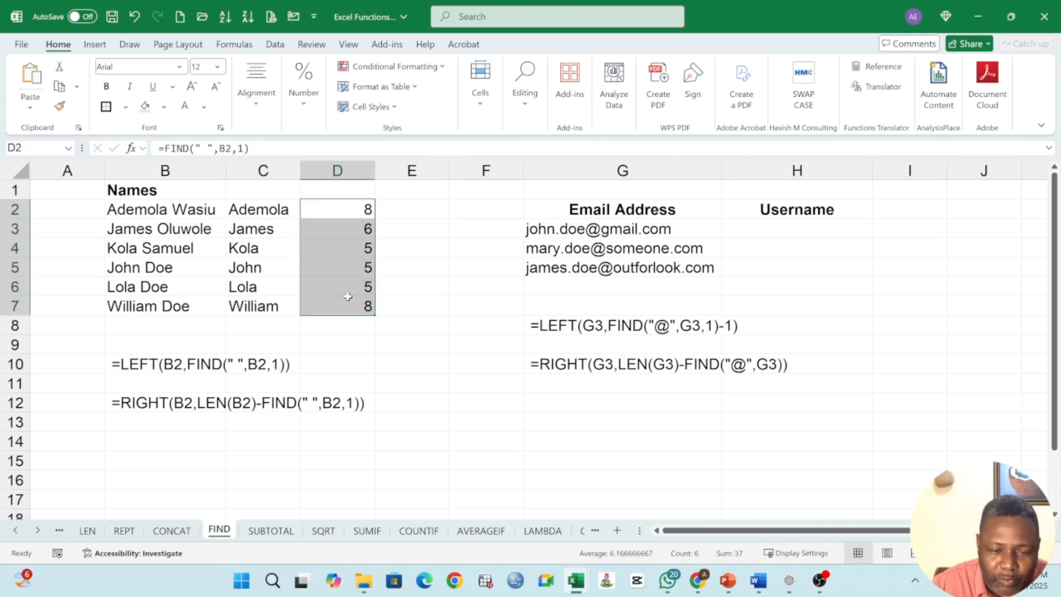
click(415, 210)
text(=)
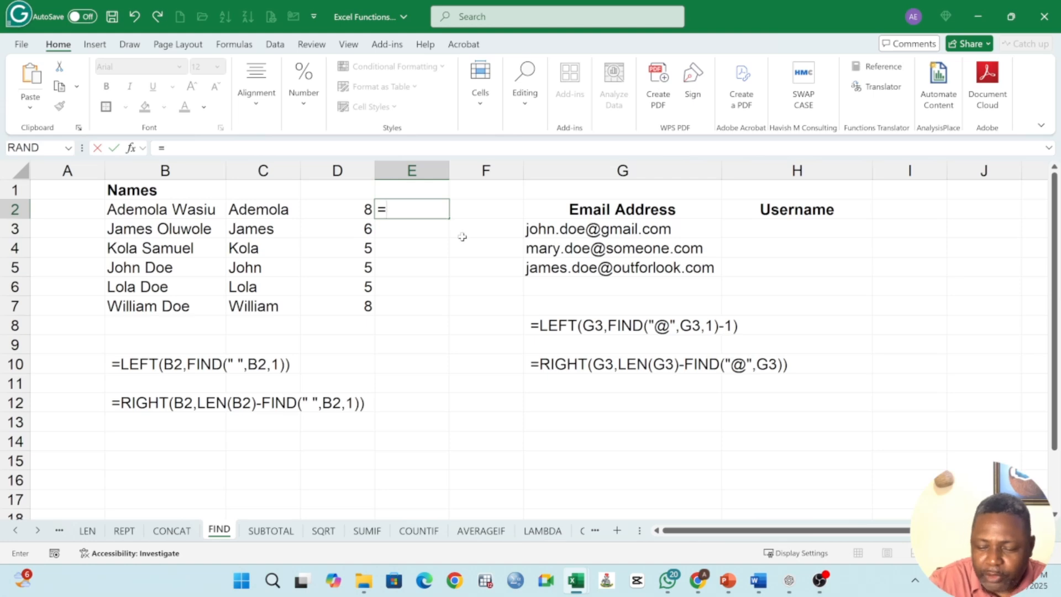
key(Escape)
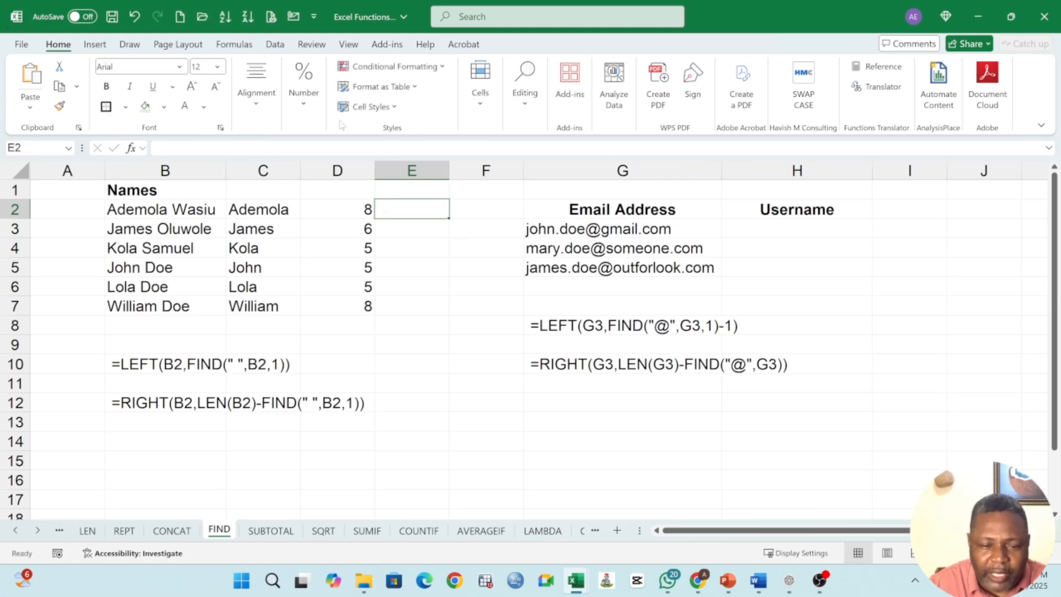
Step: Insert a new column before column D so the FIND results move to column E
right_click(343, 171)
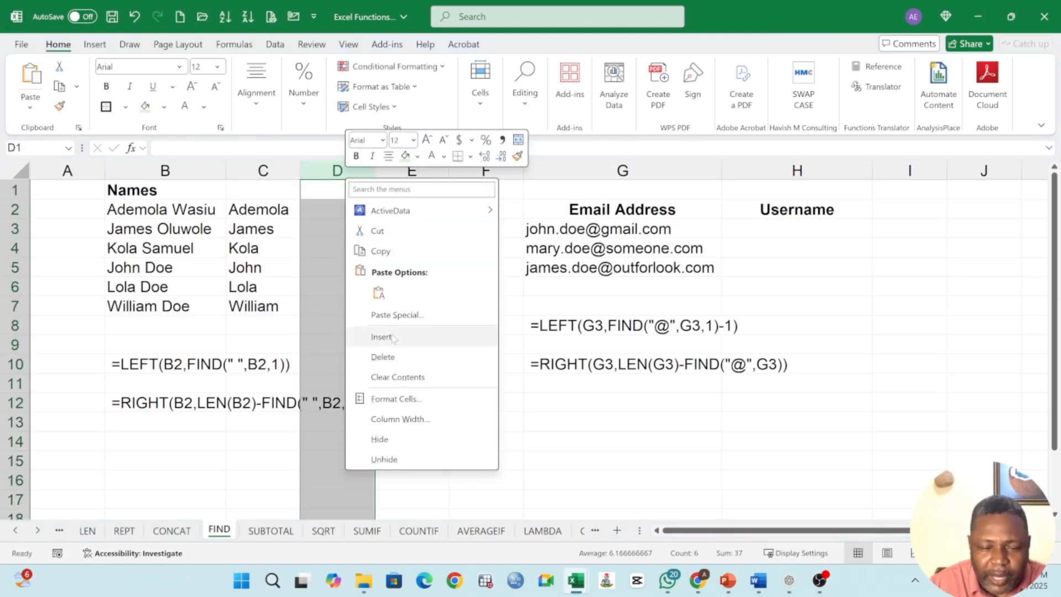
click(392, 337)
click(439, 209)
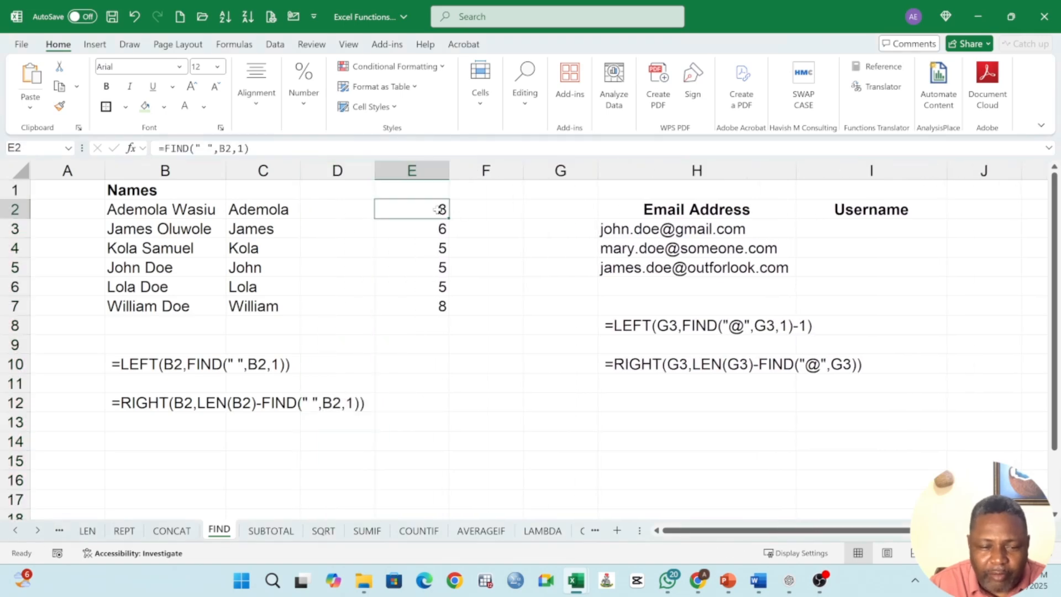
click(252, 211)
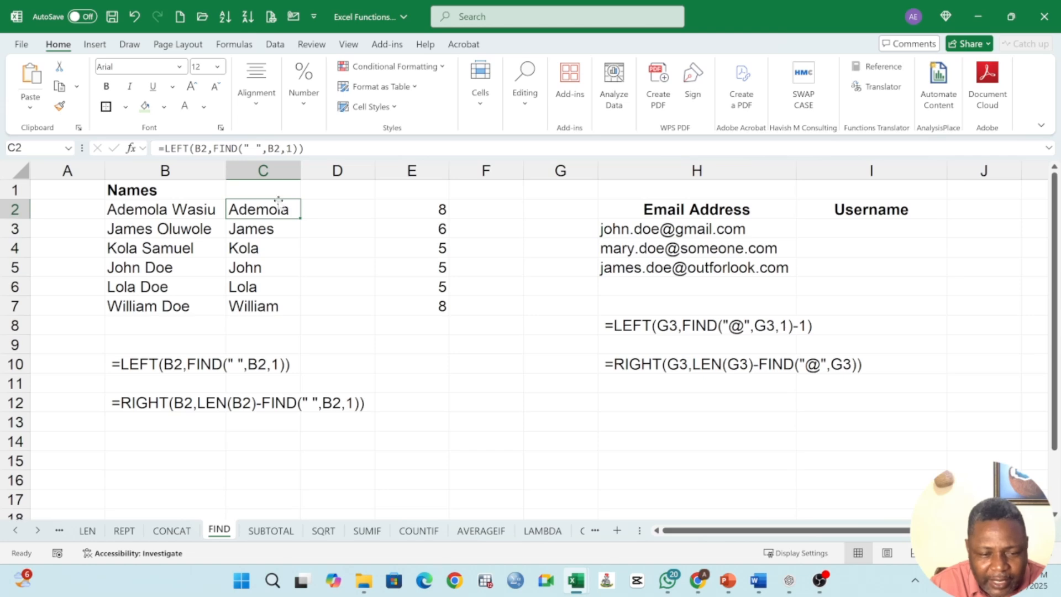
Step: Enter =LEFT(B2,E2) in D2, using the FIND result in E2 as the character count
click(333, 212)
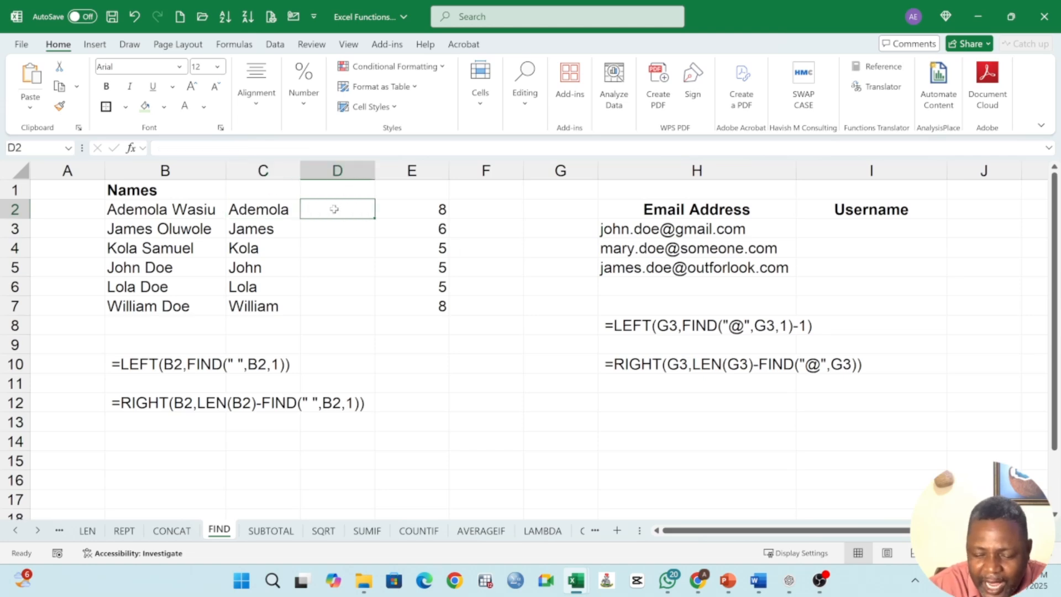
text(=LEFT*)
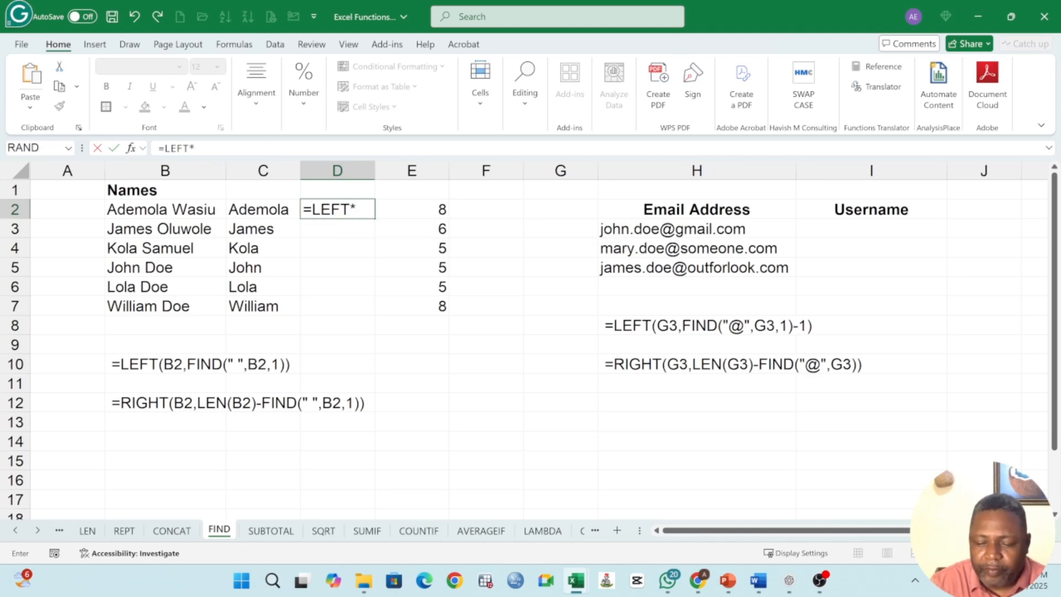
key(BackSpace)
text(()
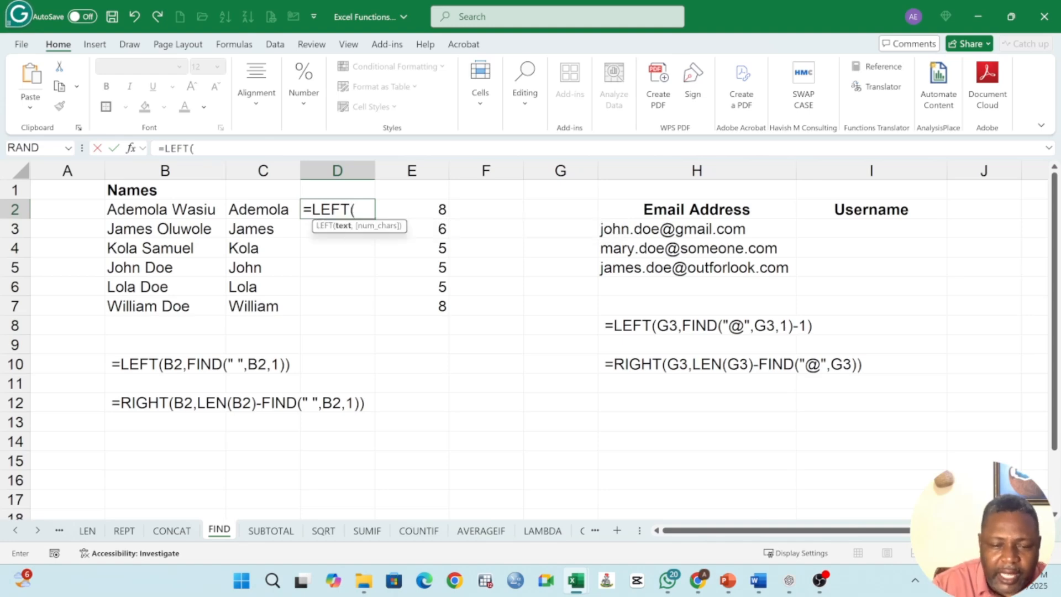
click(164, 208)
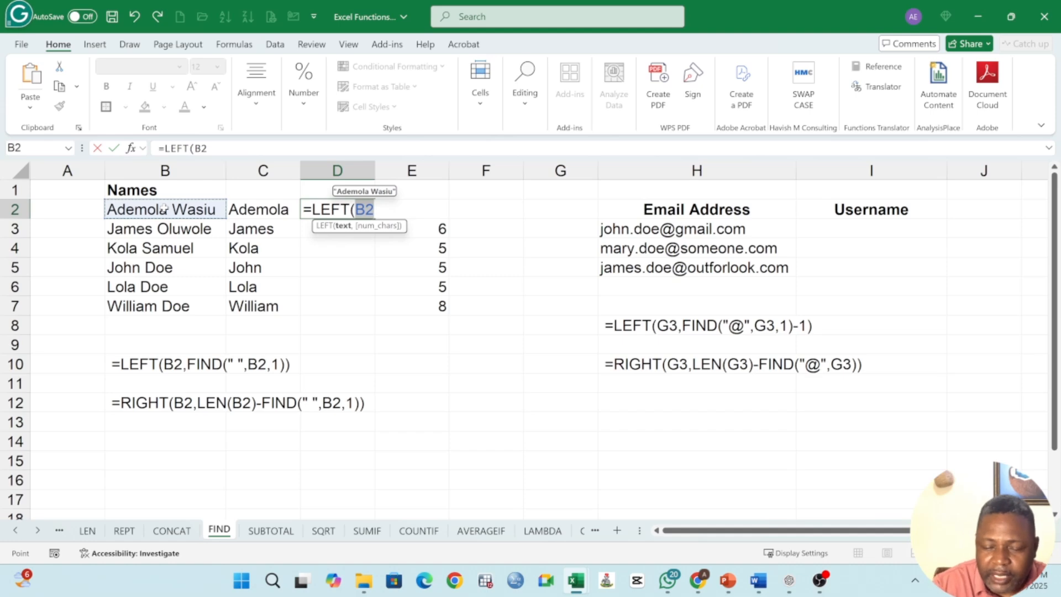
text(,)
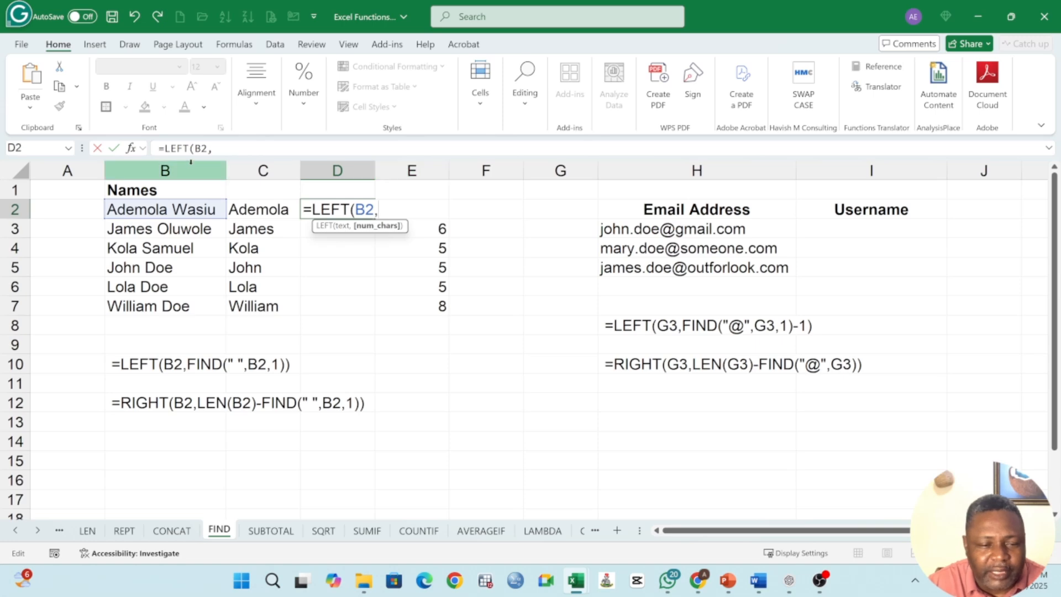
click(214, 149)
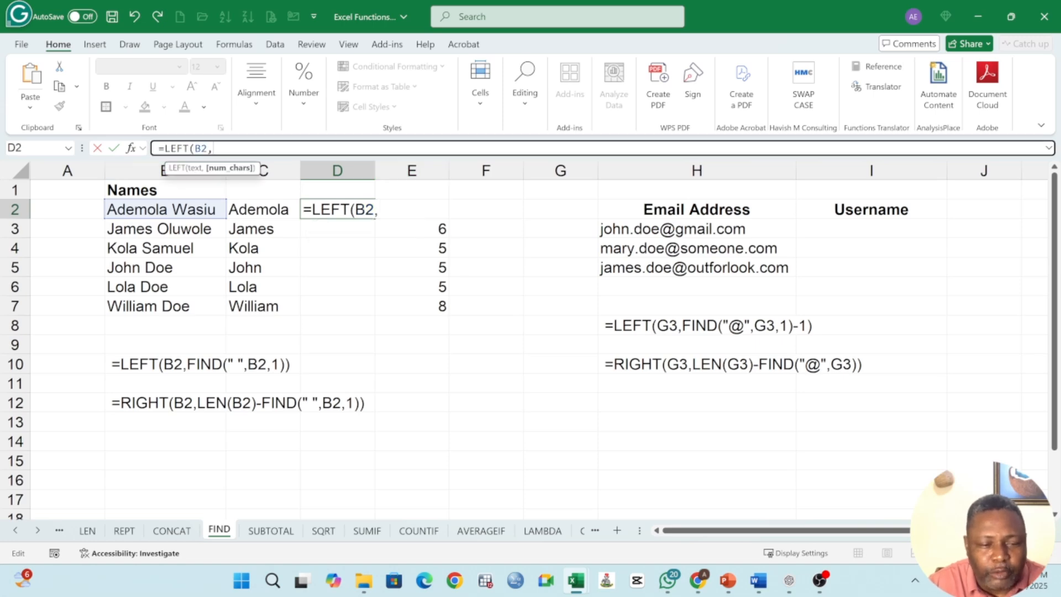
text(E2)
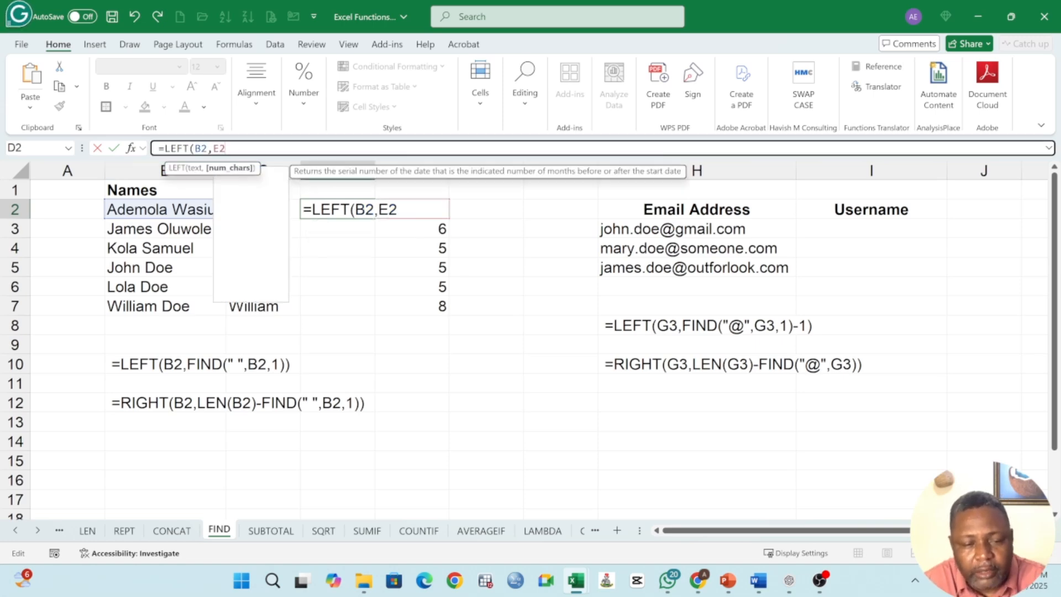
text())
key(Return)
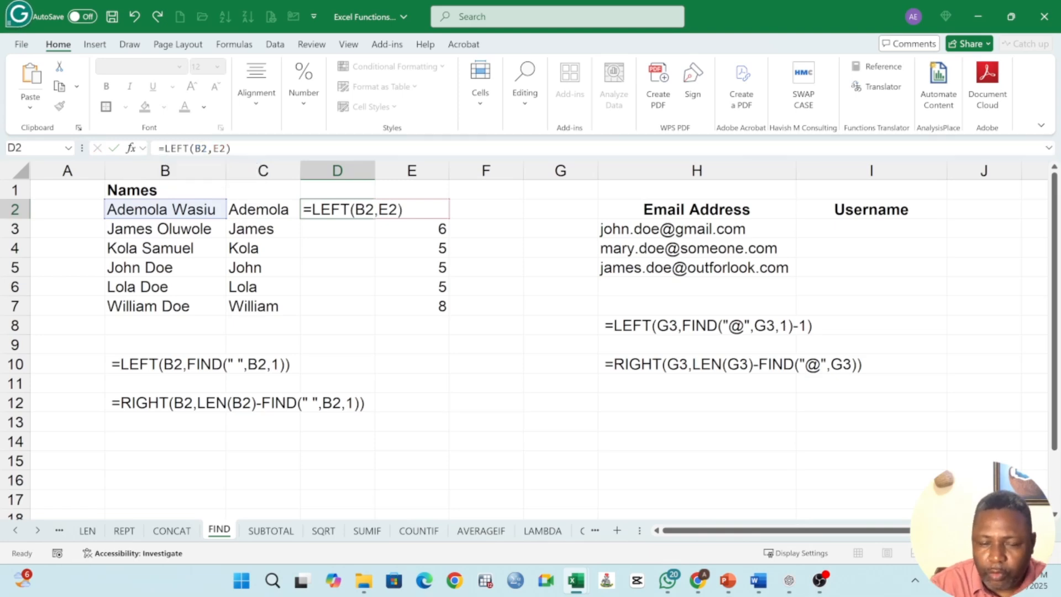
Step: Fill the LEFT(B2,E2) formula from D2 down through D7
click(330, 213)
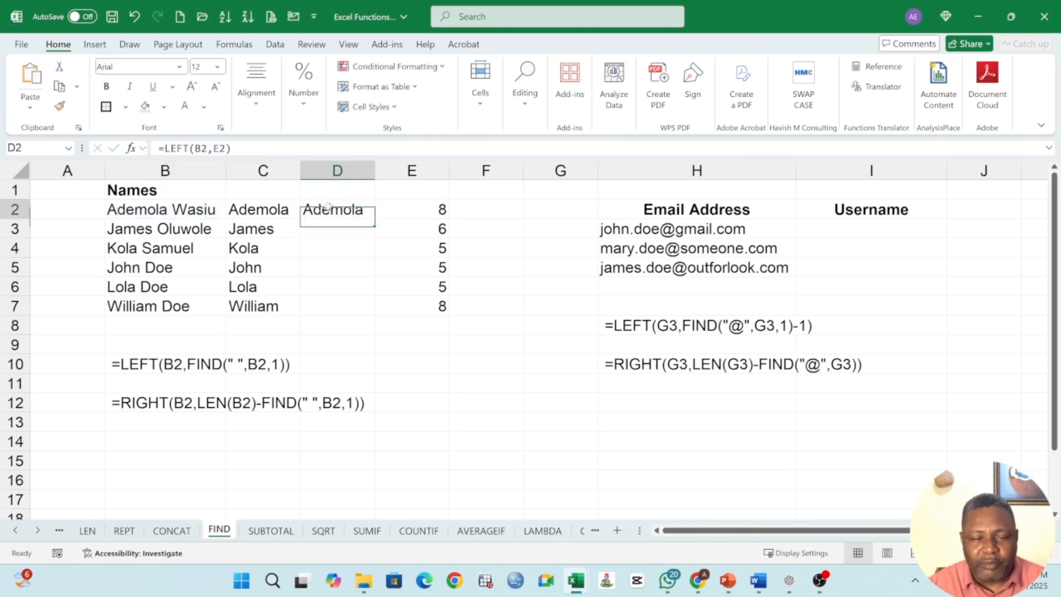
click(432, 211)
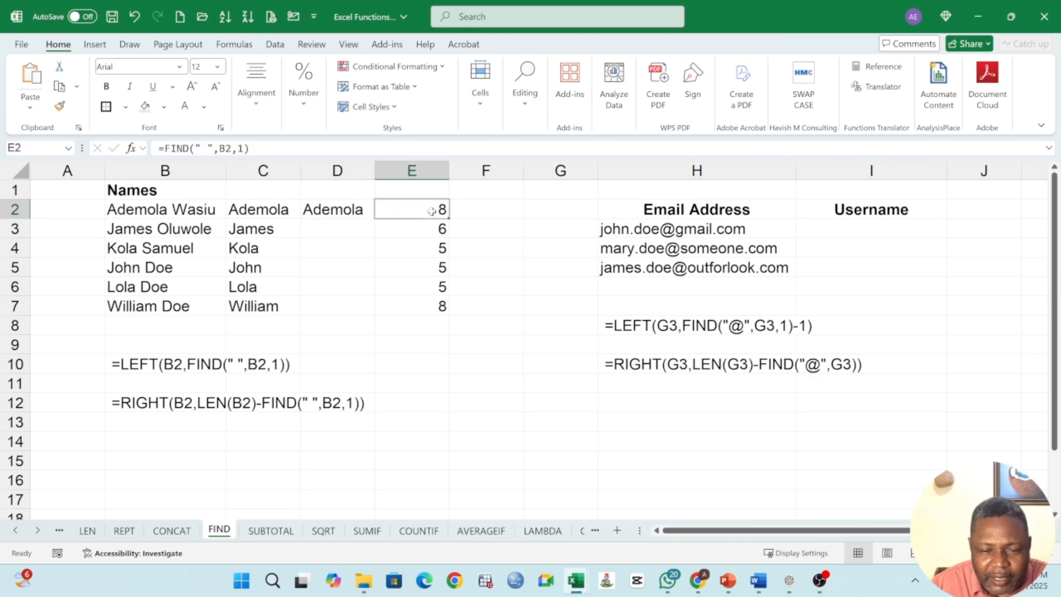
click(348, 214)
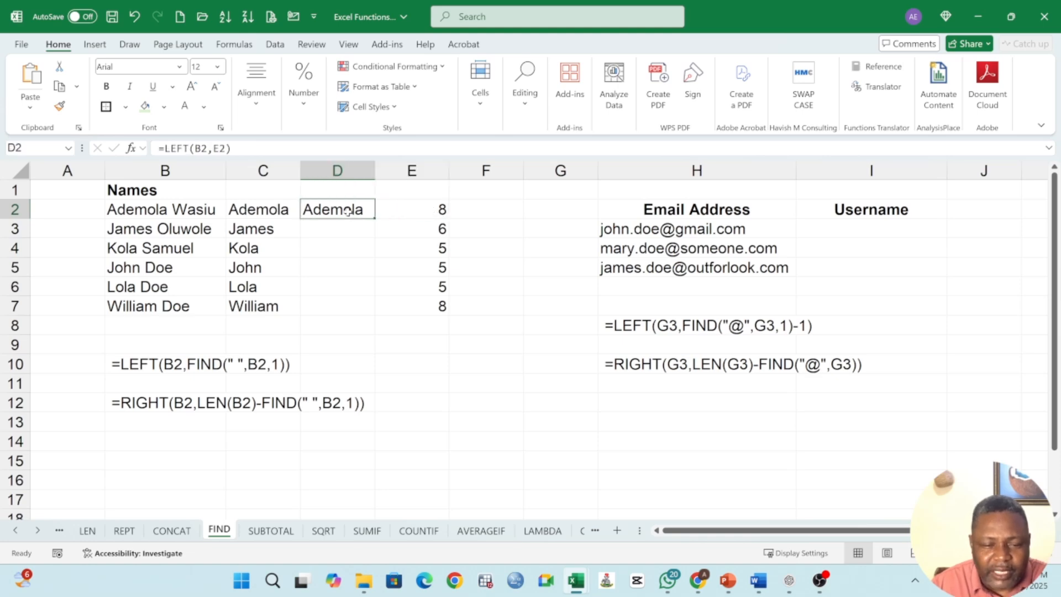
click(244, 207)
click(332, 209)
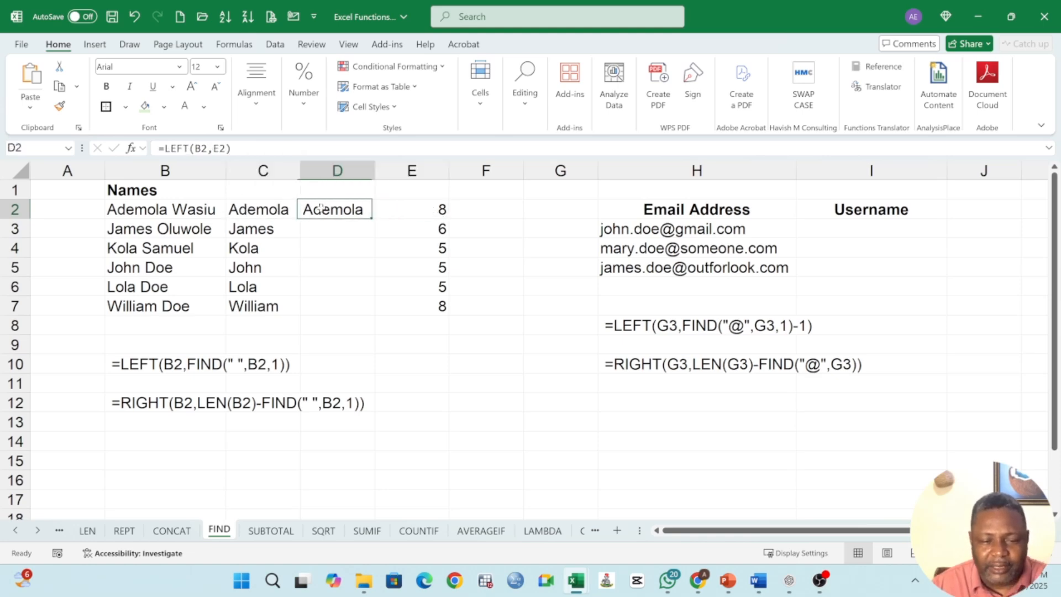
double_click(332, 209)
key(Return)
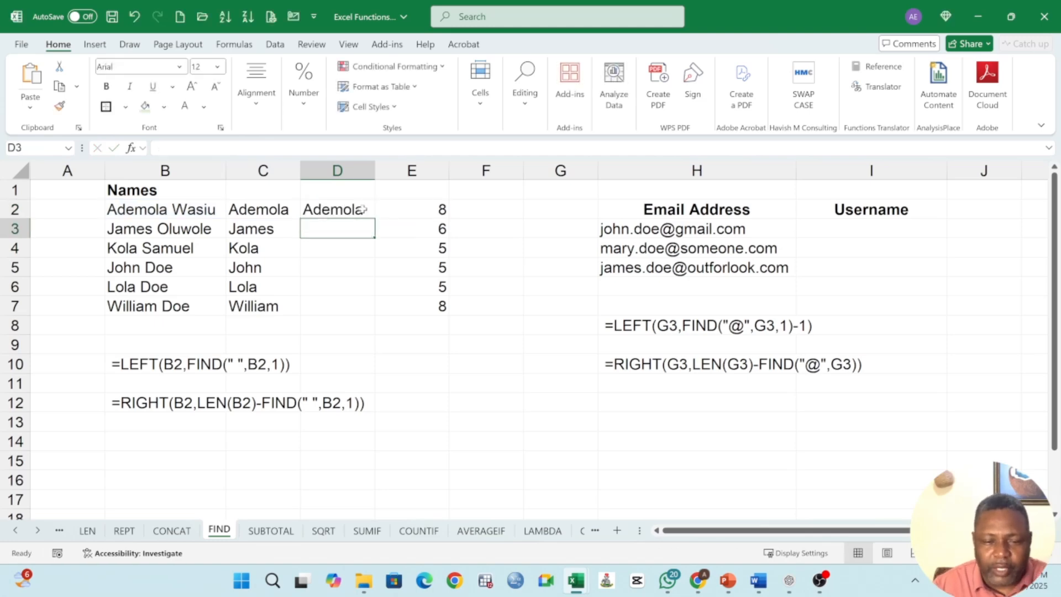
click(372, 214)
drag(374, 218, 374, 315)
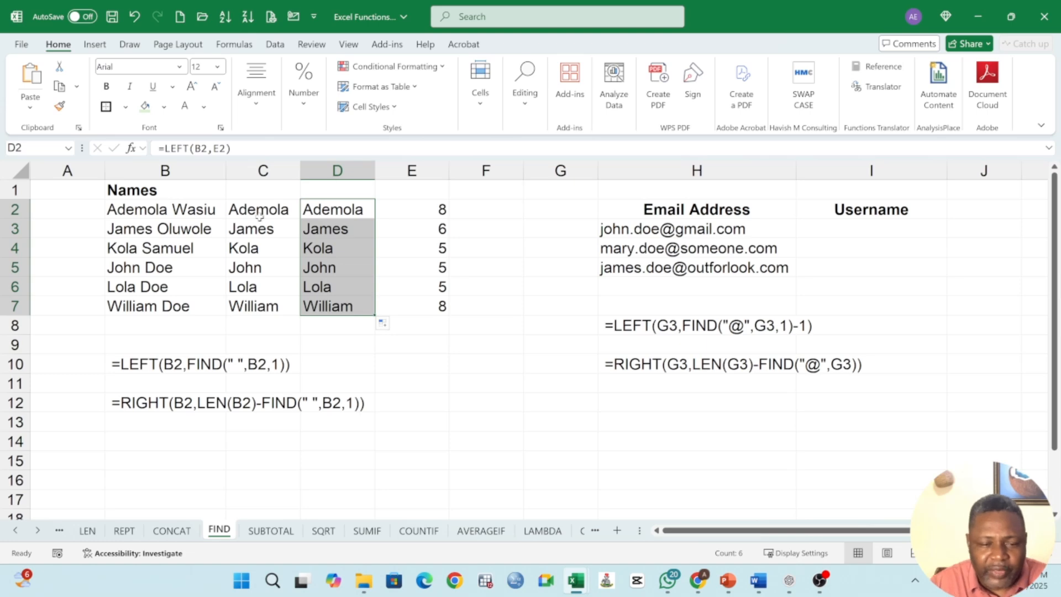
Step: Compare the nested LEFT and FIND formula in C2 with the standalone FIND formula in E2
click(259, 211)
double_click(260, 210)
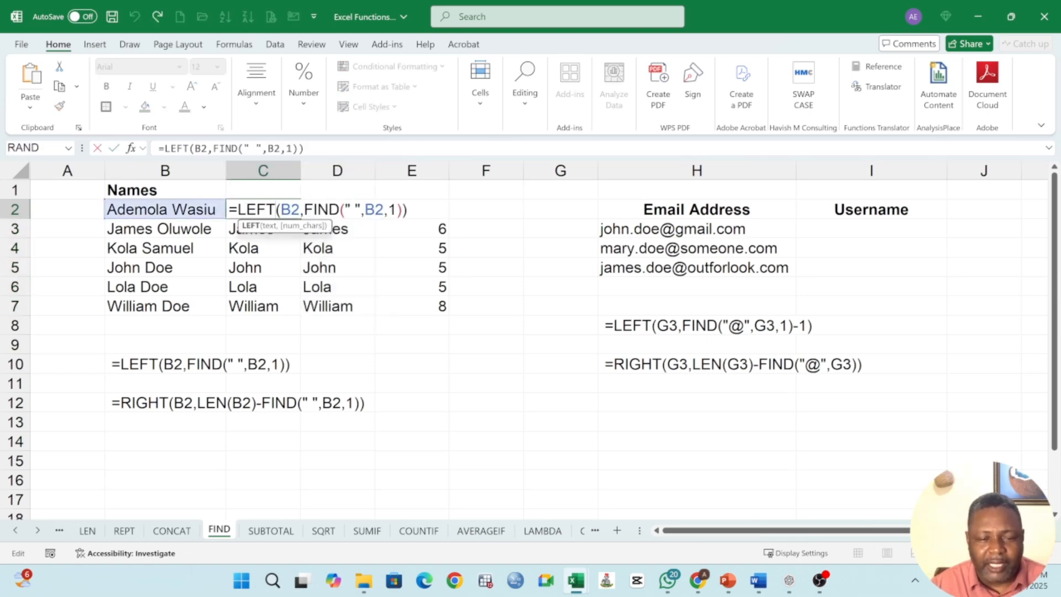
drag(304, 210, 396, 210)
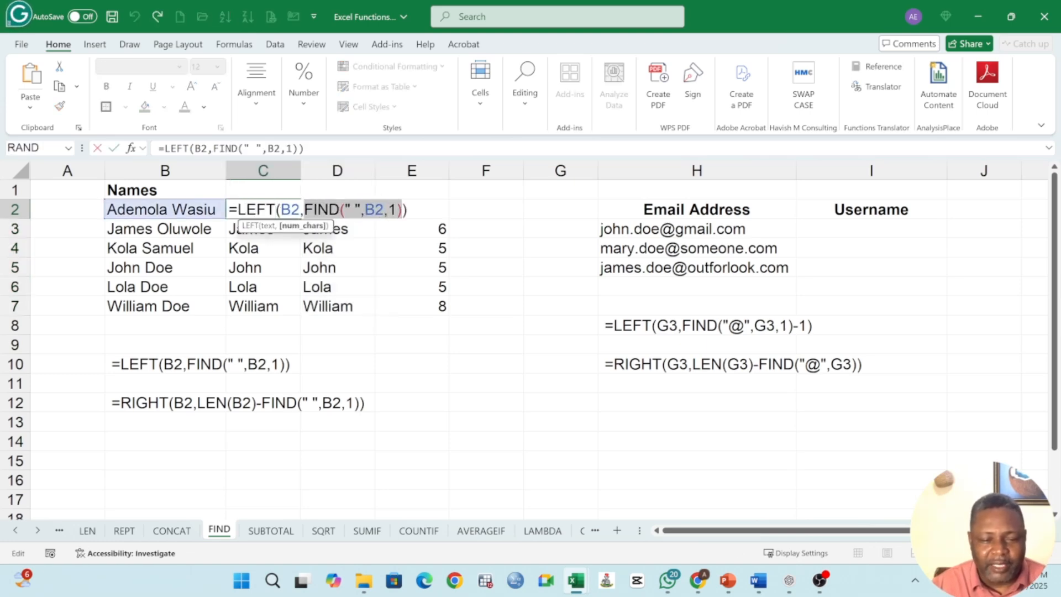
key(Return)
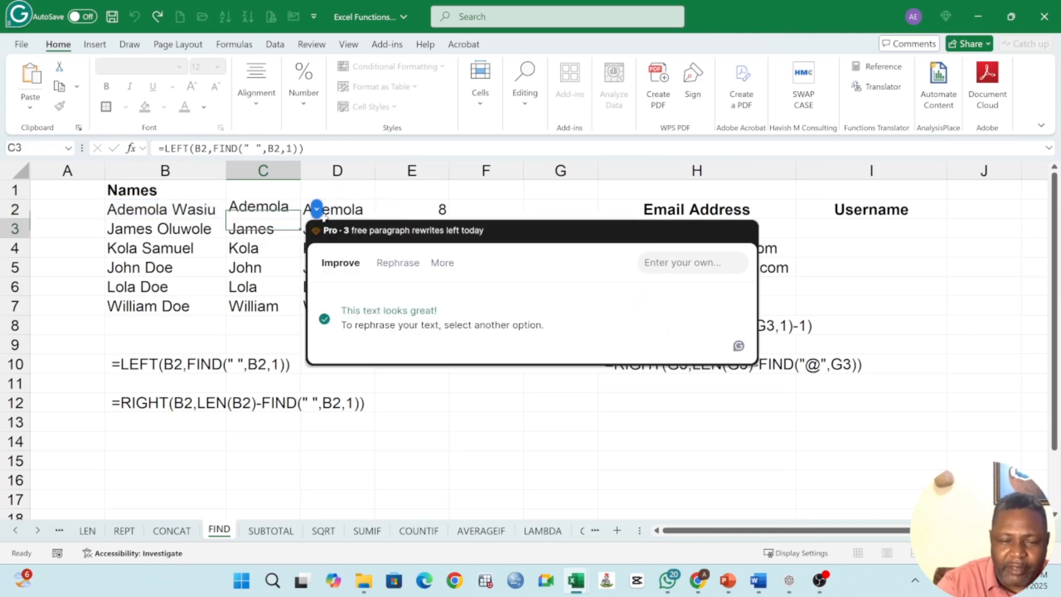
double_click(440, 209)
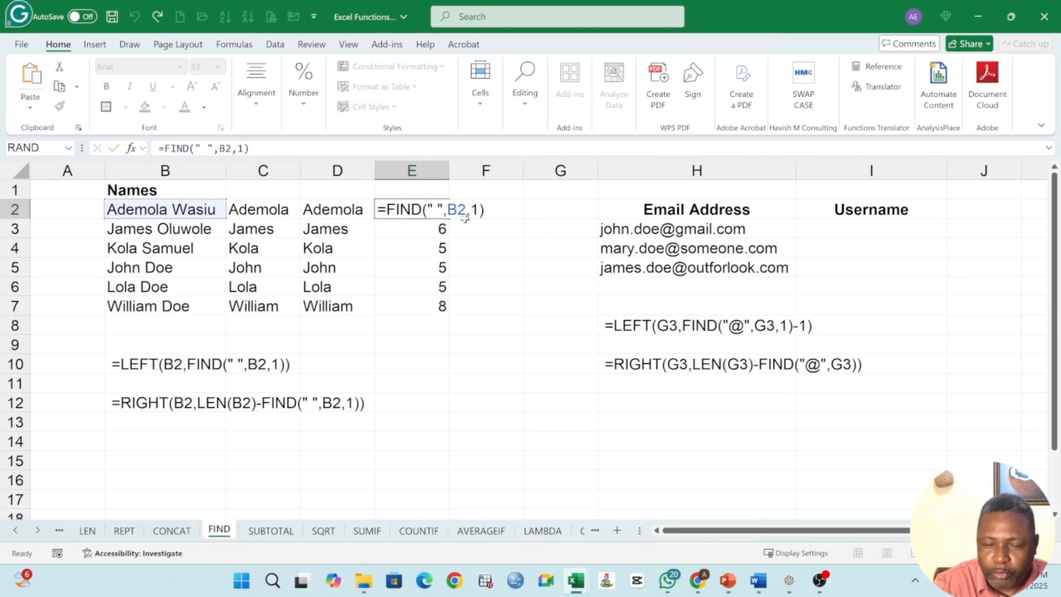
key(Return)
double_click(437, 209)
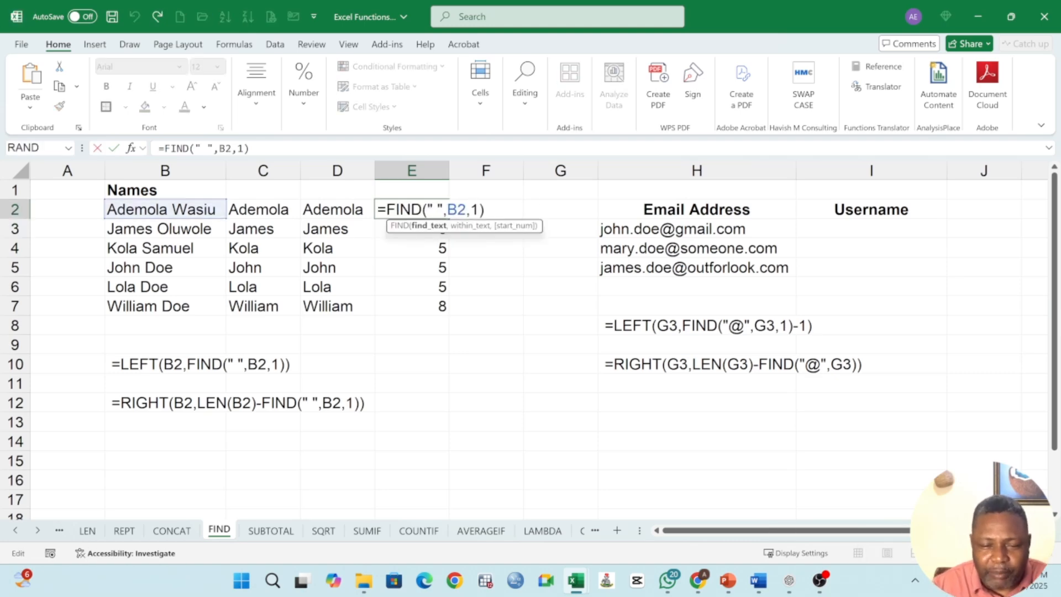
key(Return)
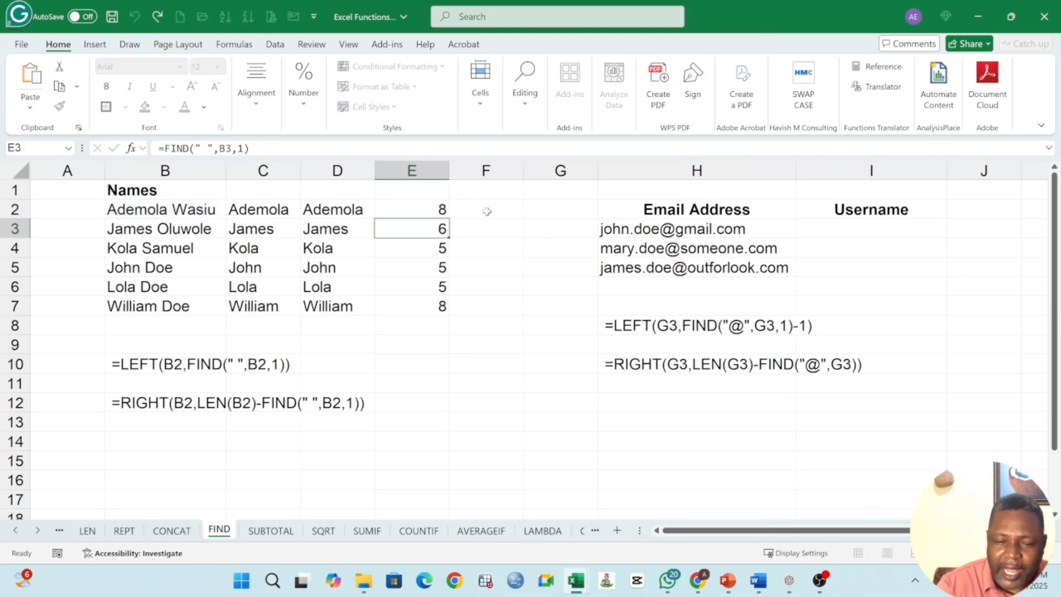
double_click(285, 214)
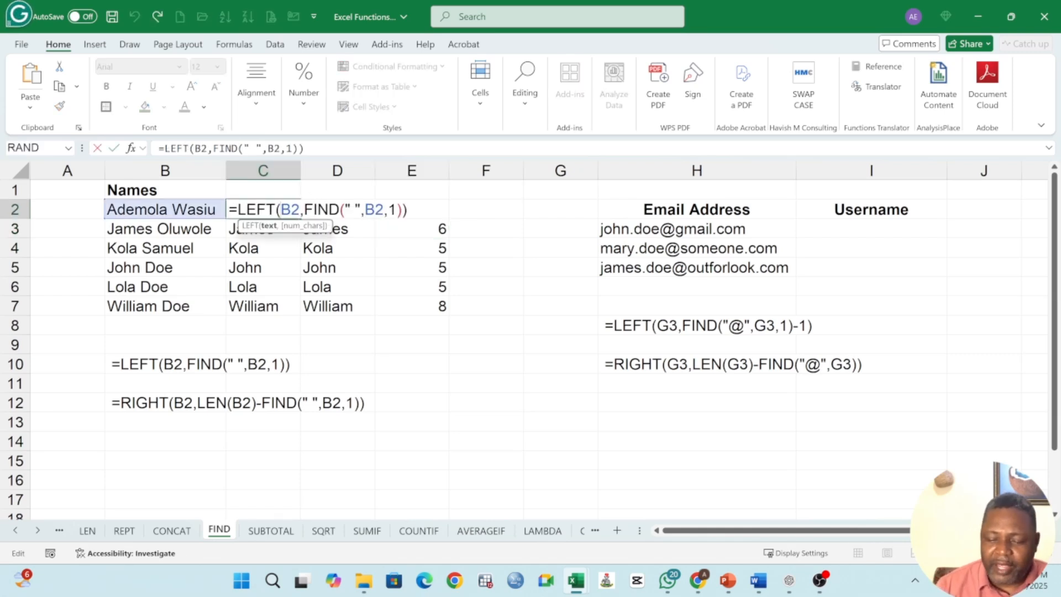
key(Escape)
key(Return)
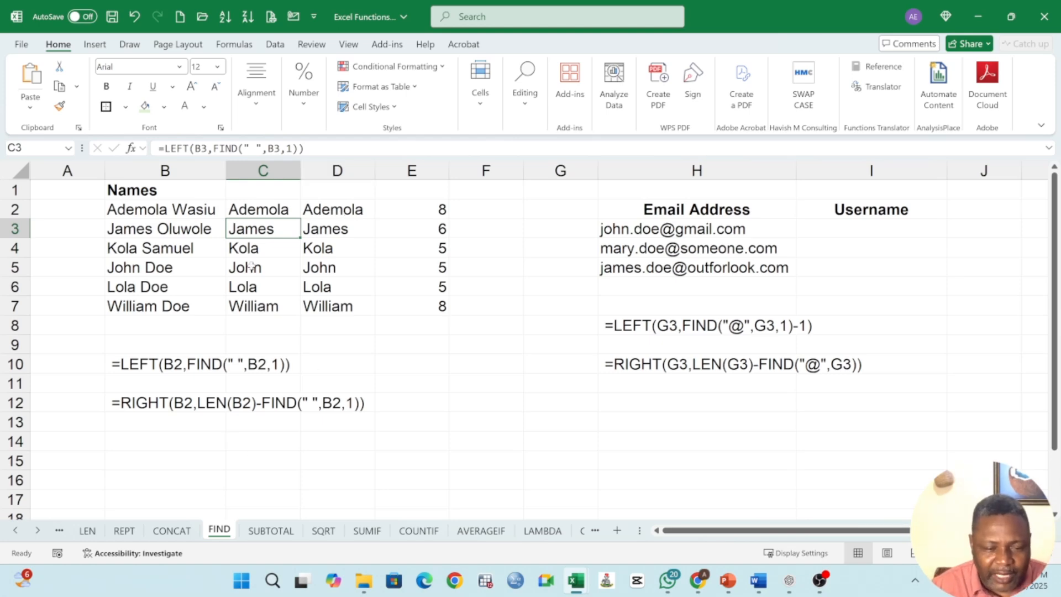
Step: Enter =LEFT(H3,FIND("@",H3,1)) in I3 to extract the text up to the @ from the first email address
click(844, 230)
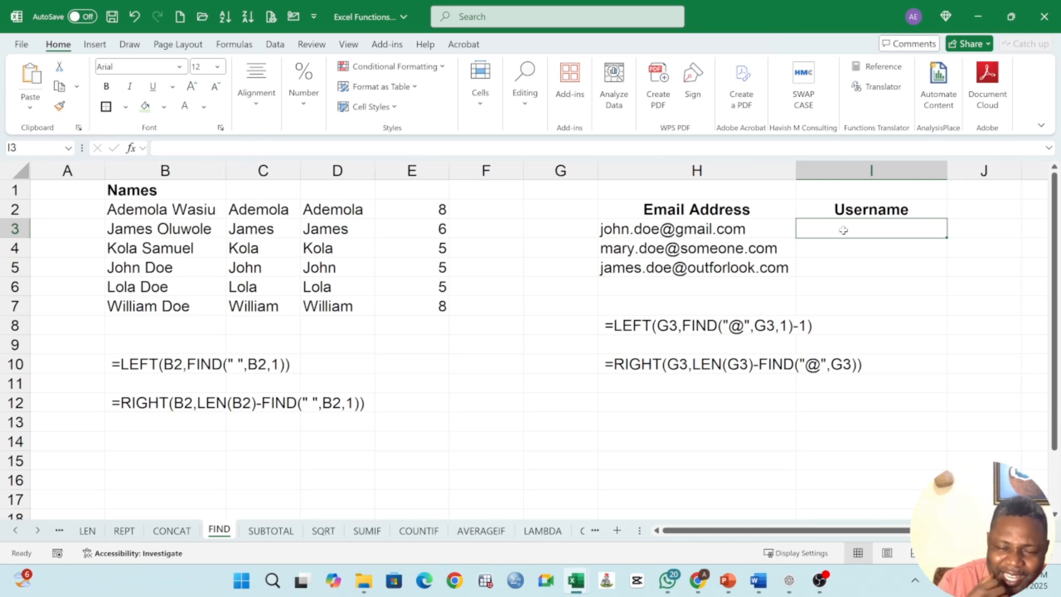
text(=)
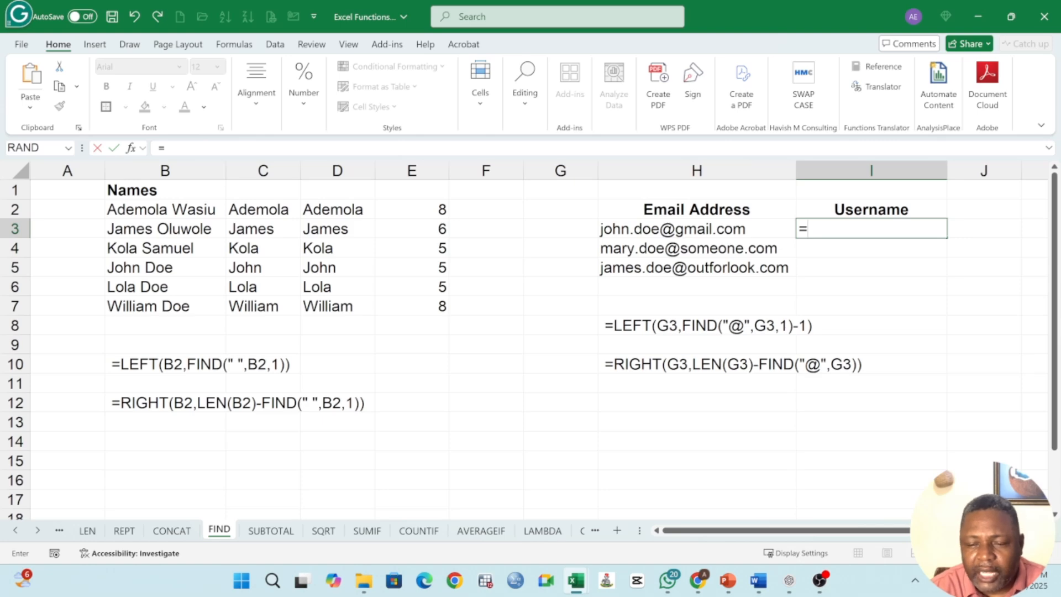
text(LEFT)
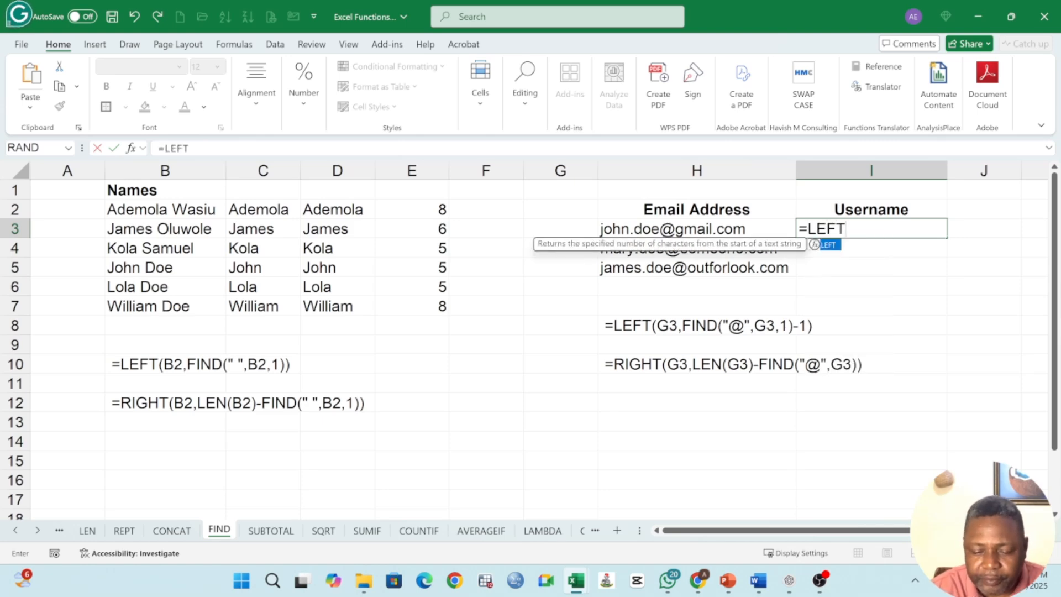
text(()
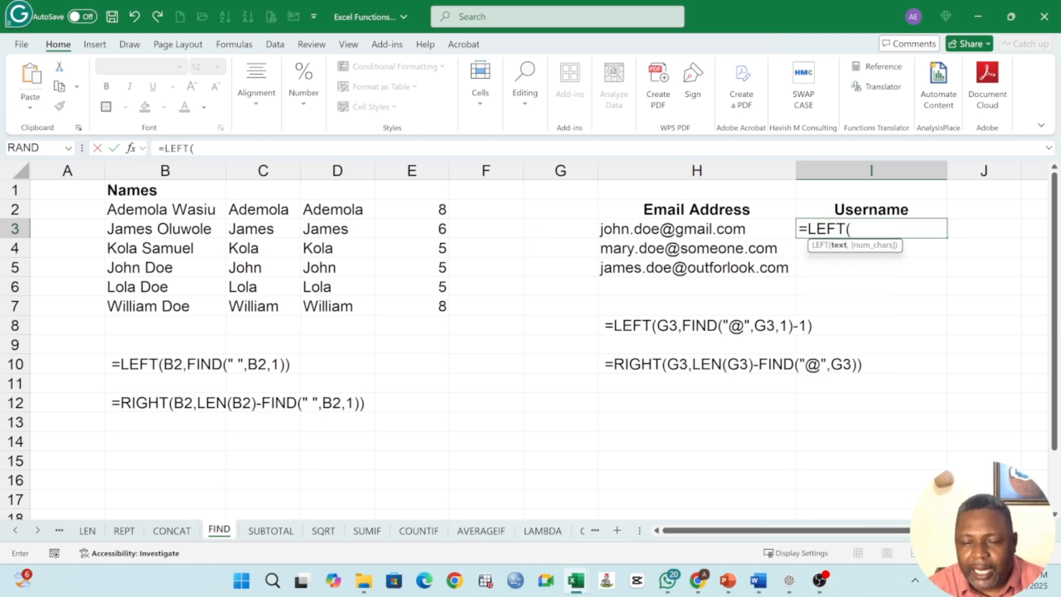
click(689, 228)
text(,)
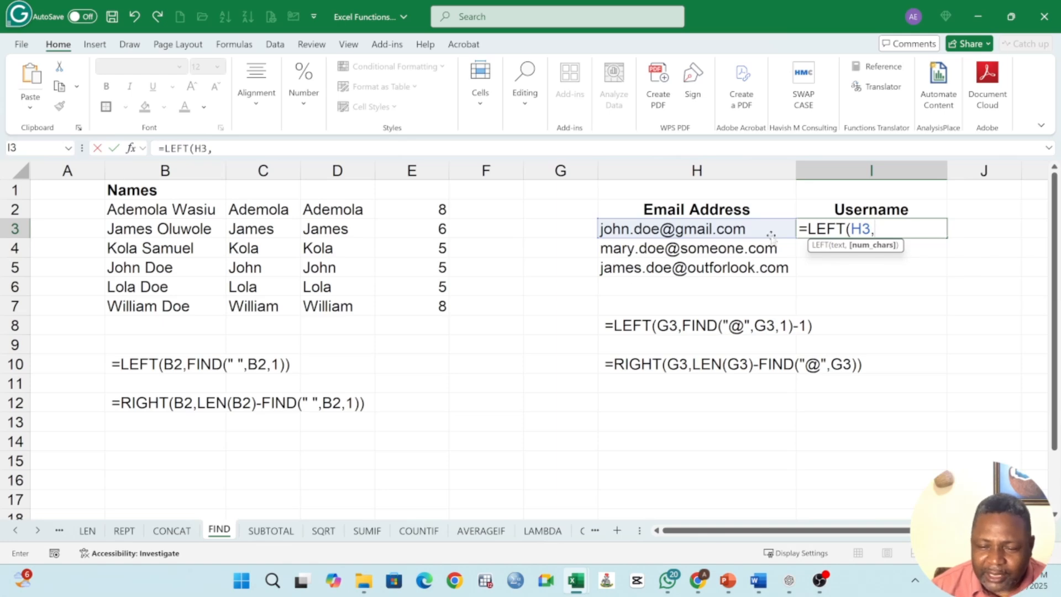
text(FIND()
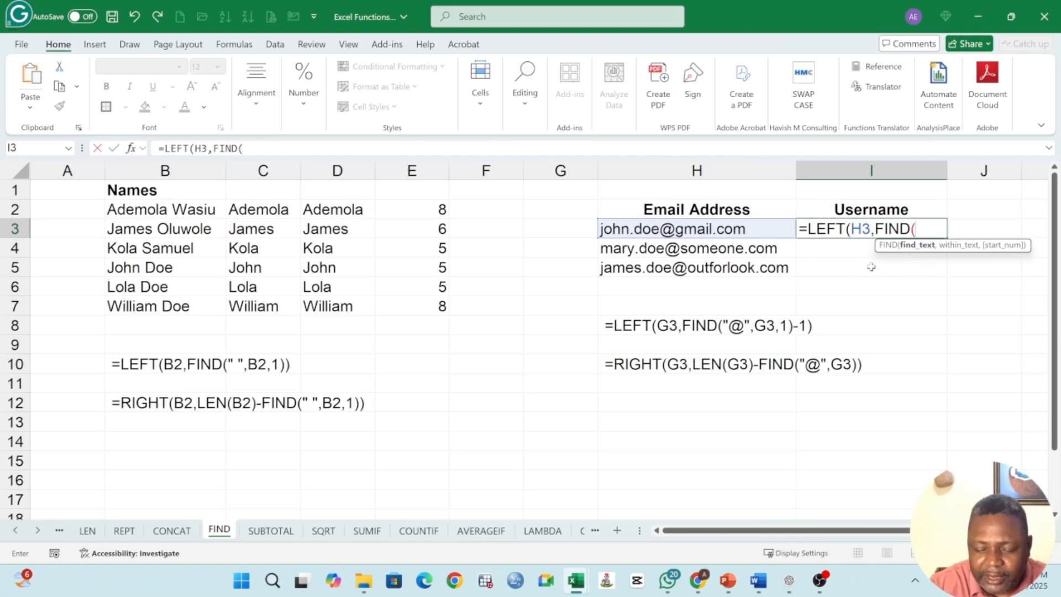
text("@)
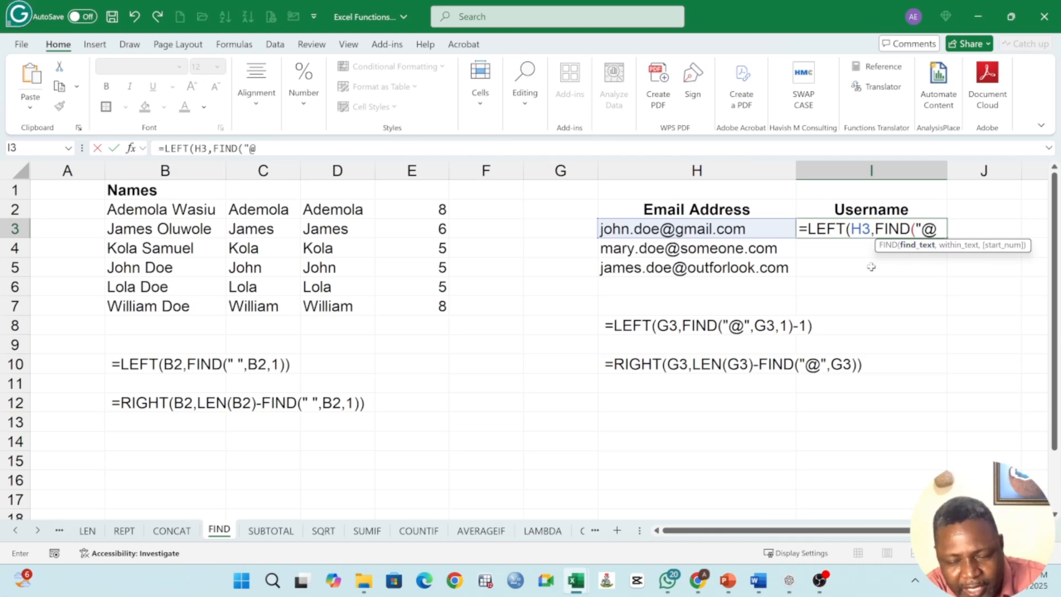
text(")
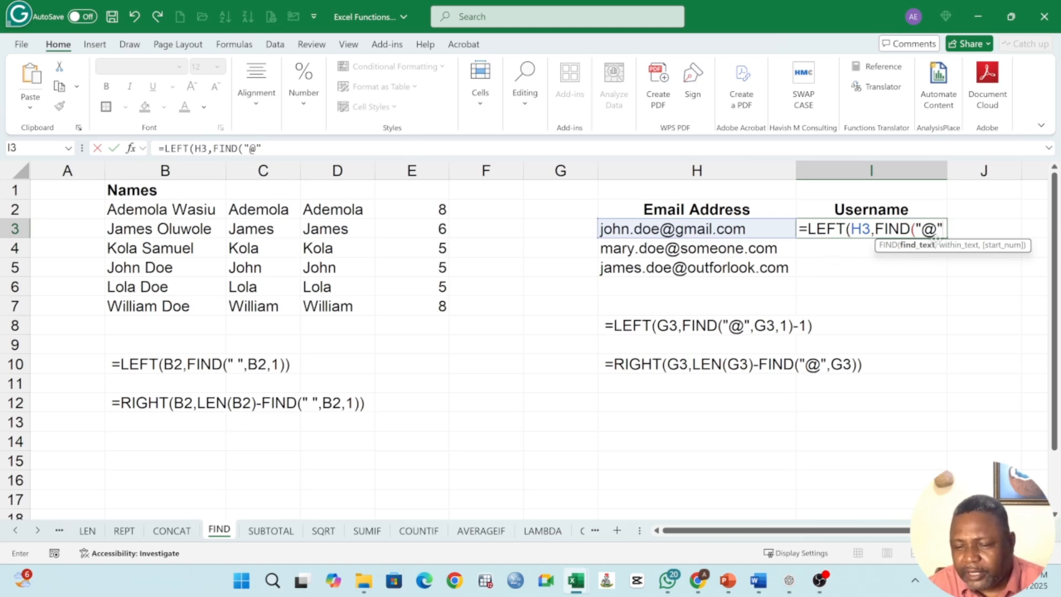
text(,)
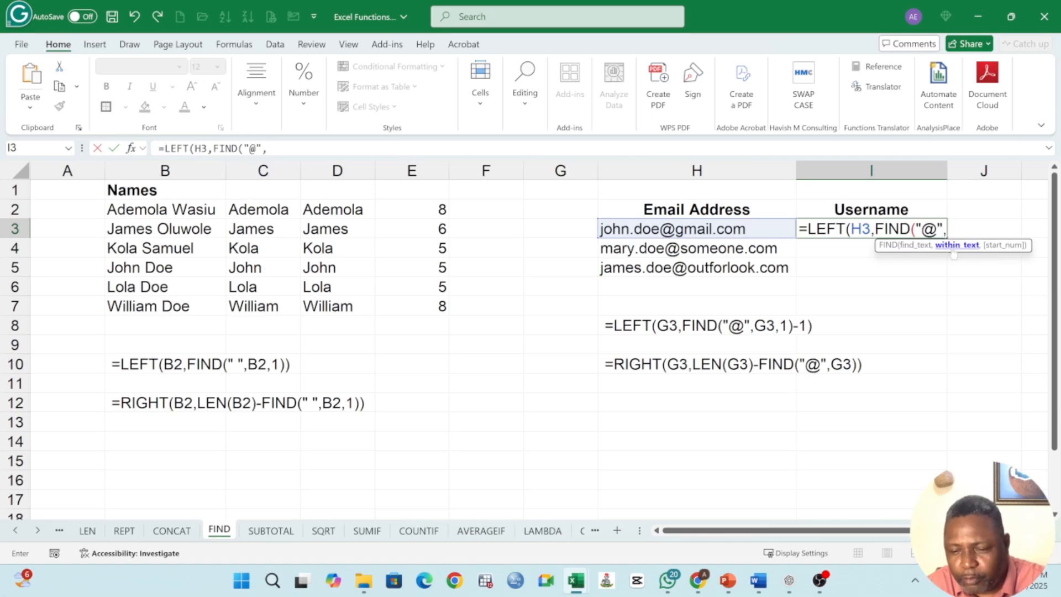
click(654, 228)
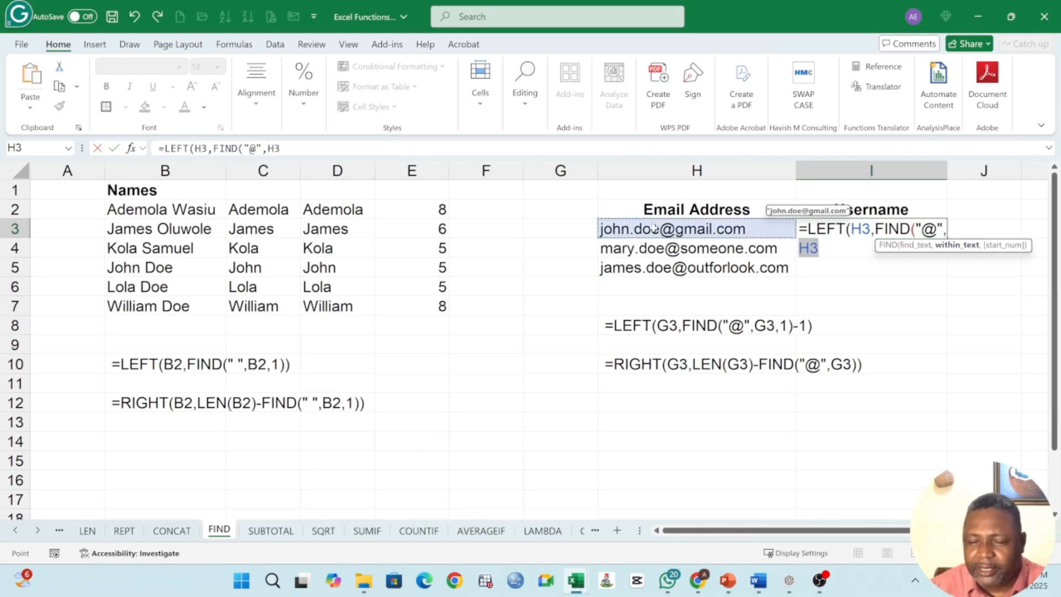
text(,)
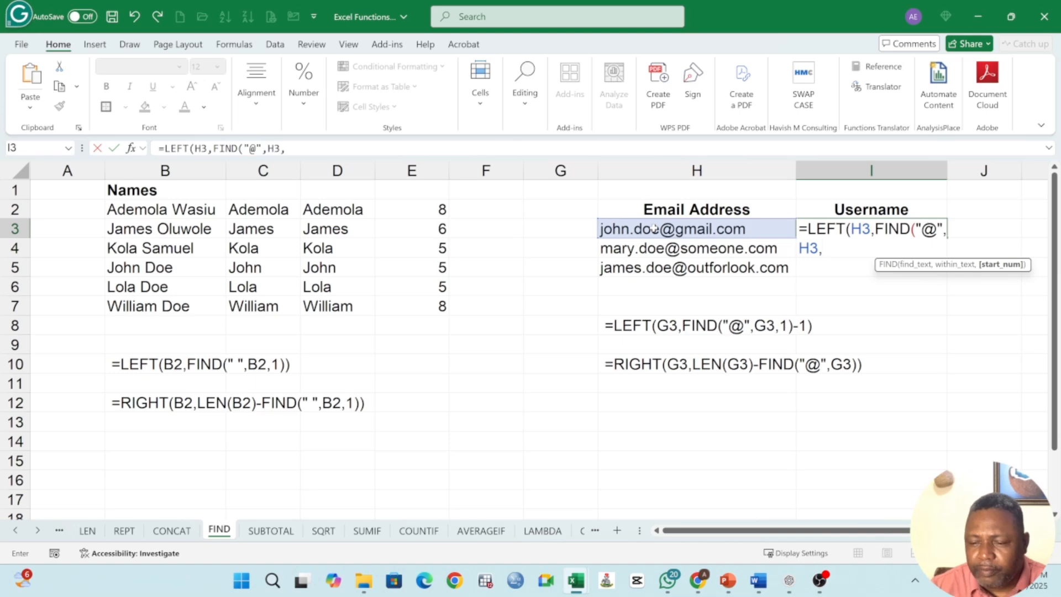
text(1)
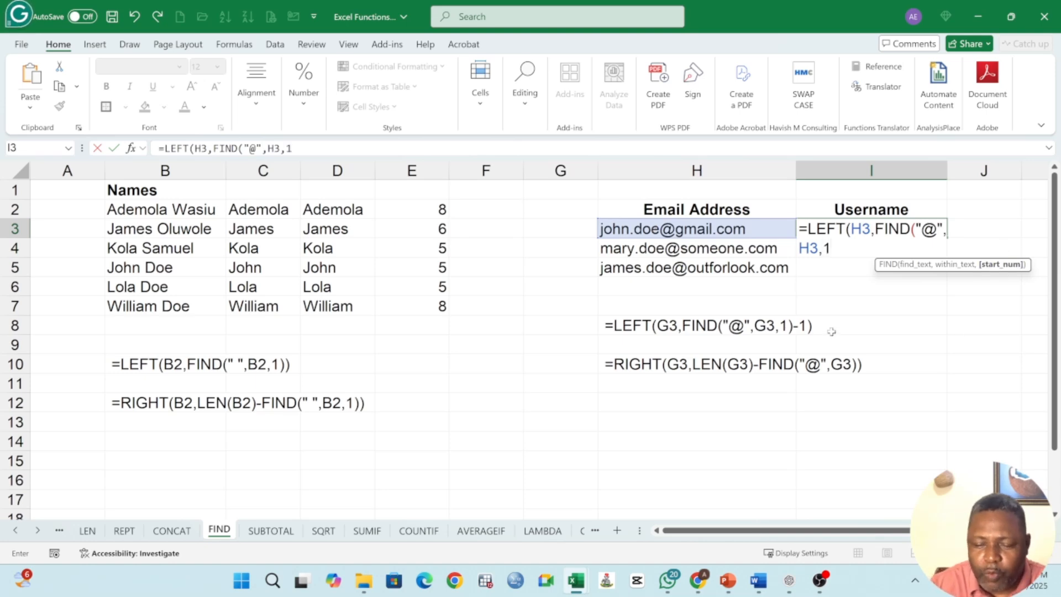
text())
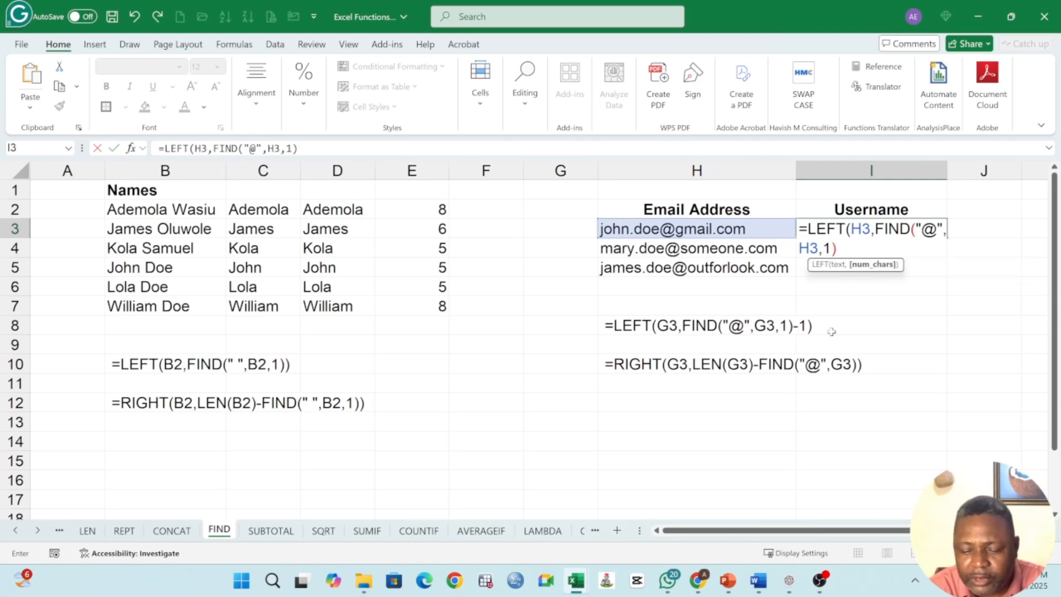
key(Return)
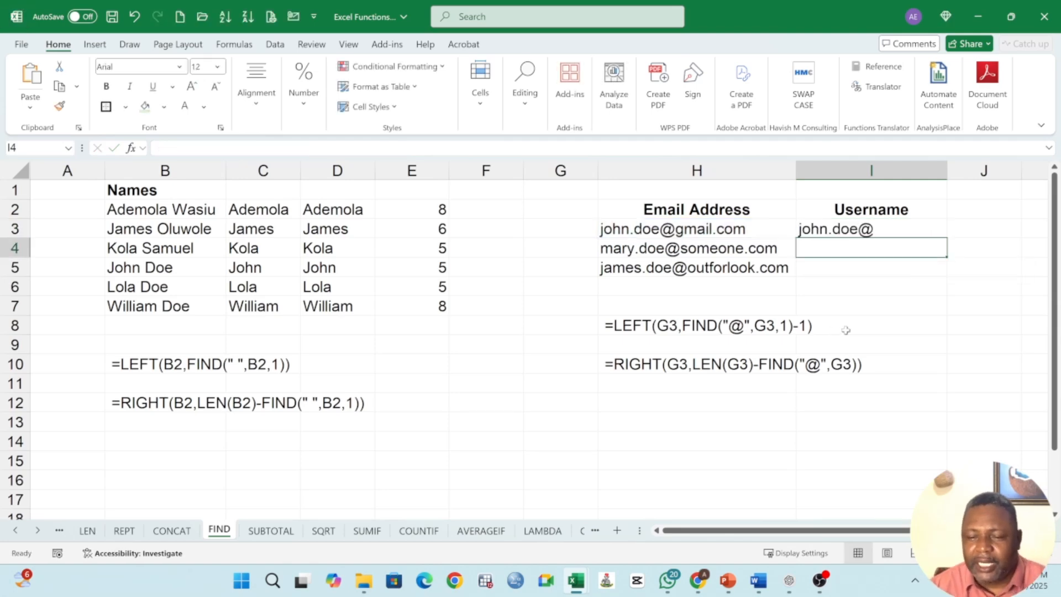
Step: Edit I3's formula to subtract 1 from the FIND result, making it =LEFT(H3,FIND("@",H3,1)-1)
click(867, 229)
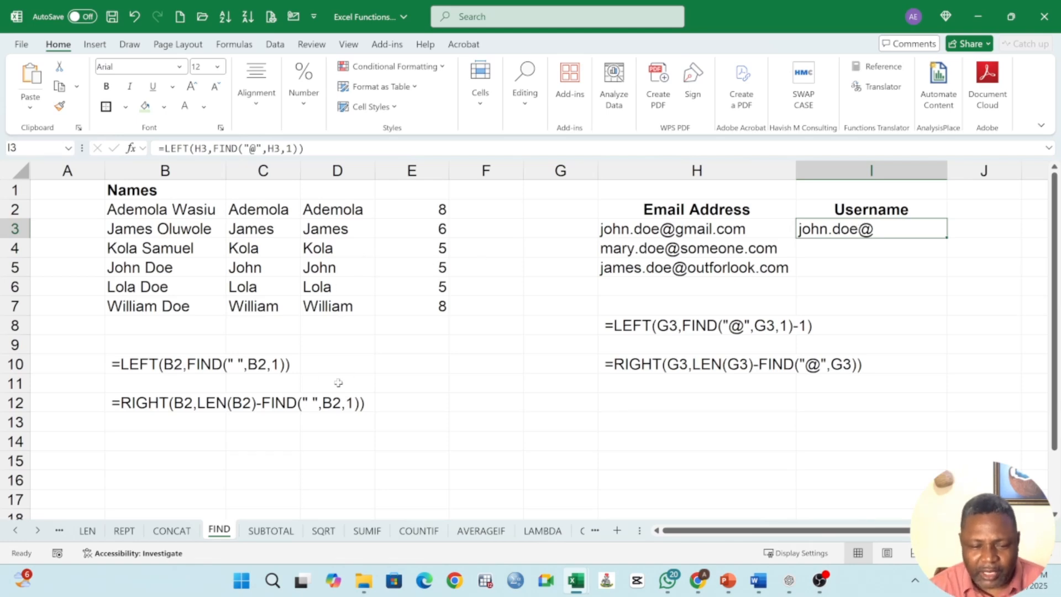
double_click(428, 212)
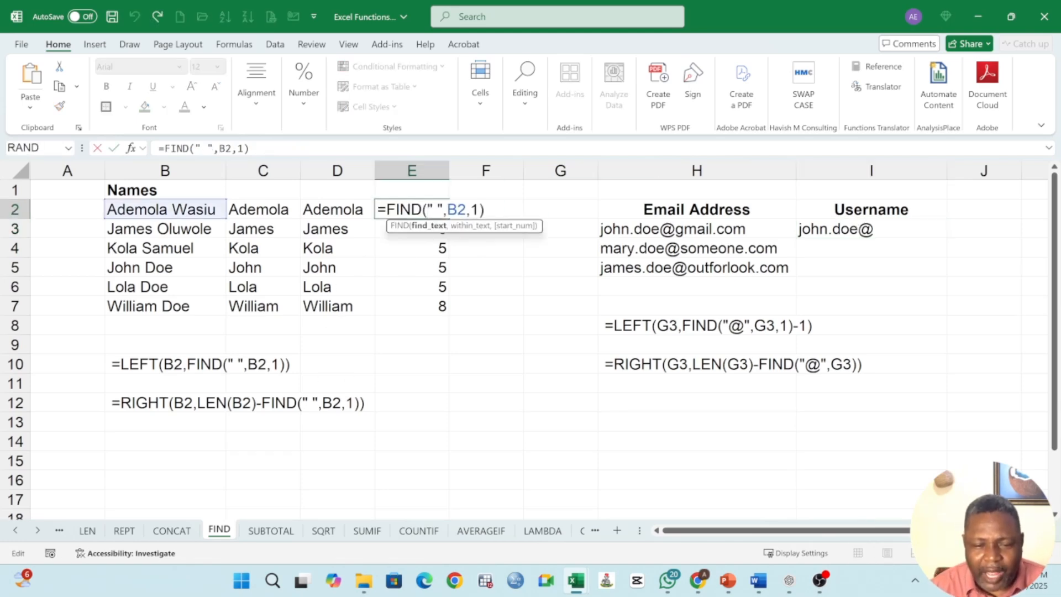
key(Return)
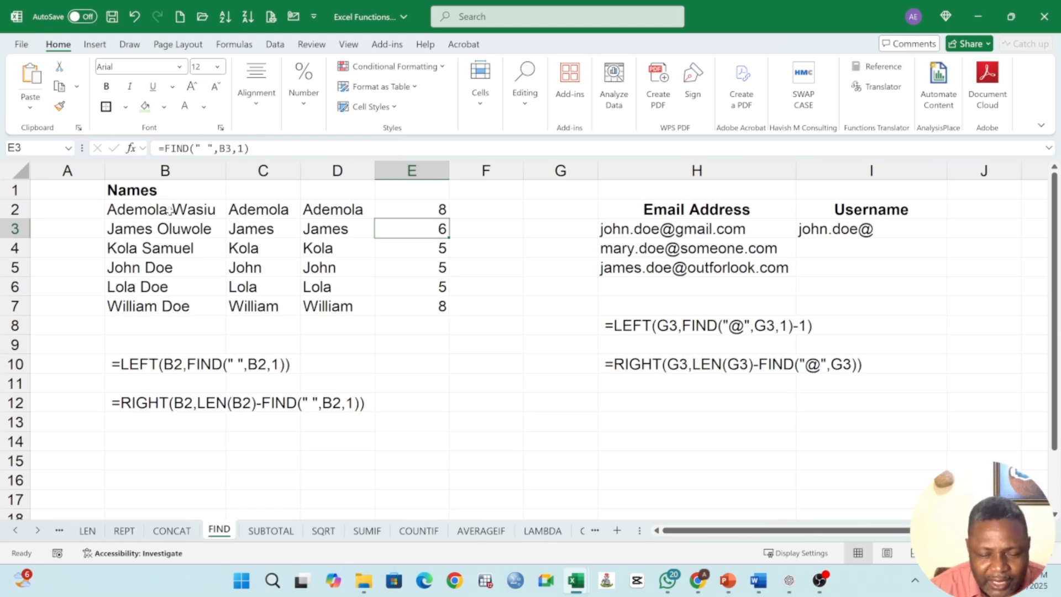
drag(339, 213, 337, 300)
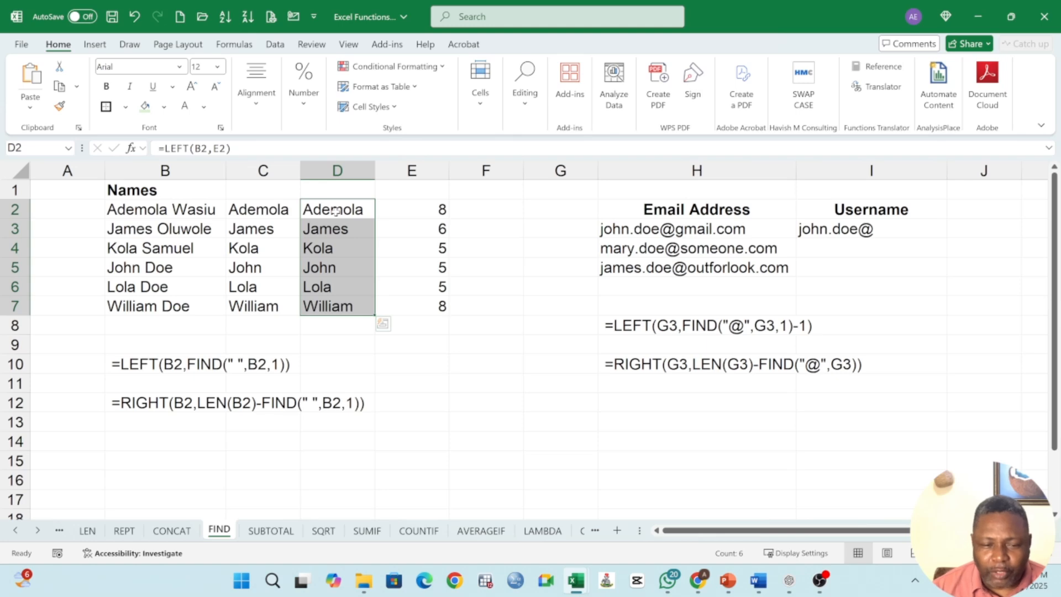
drag(354, 210, 365, 305)
click(845, 233)
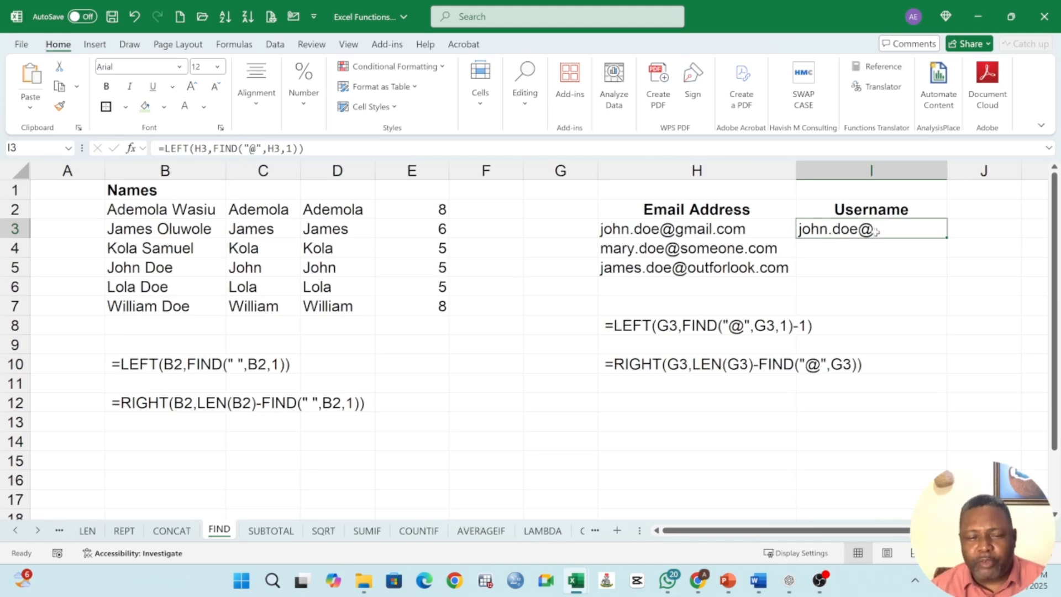
double_click(871, 230)
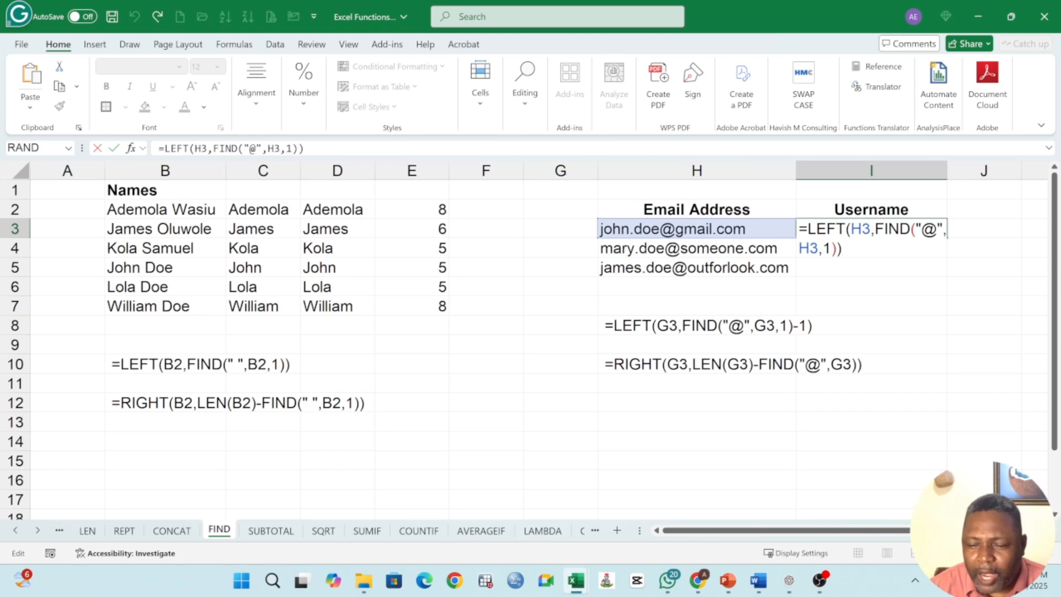
text(-1)
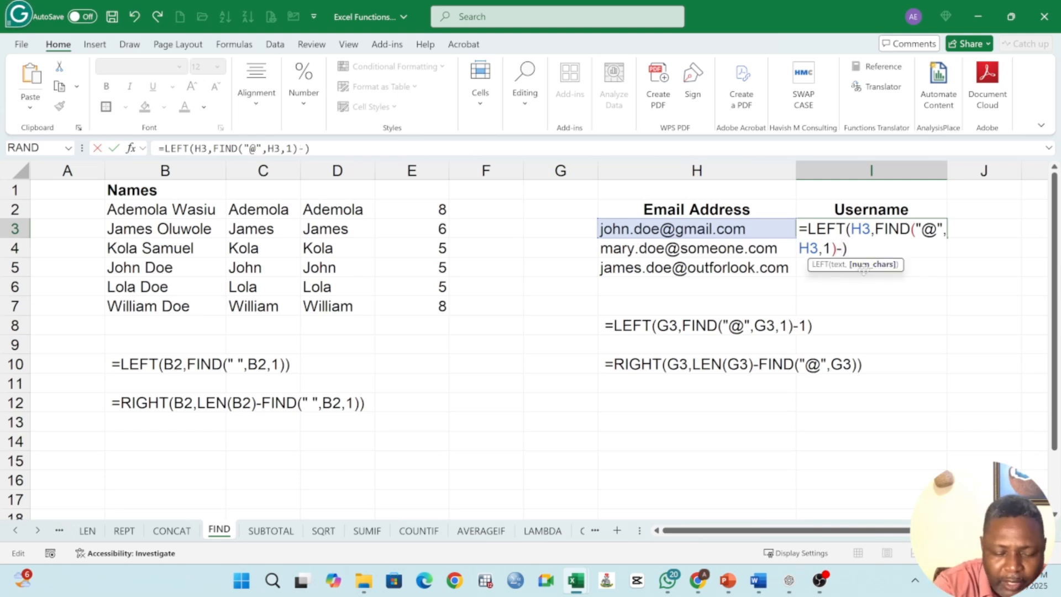
key(Return)
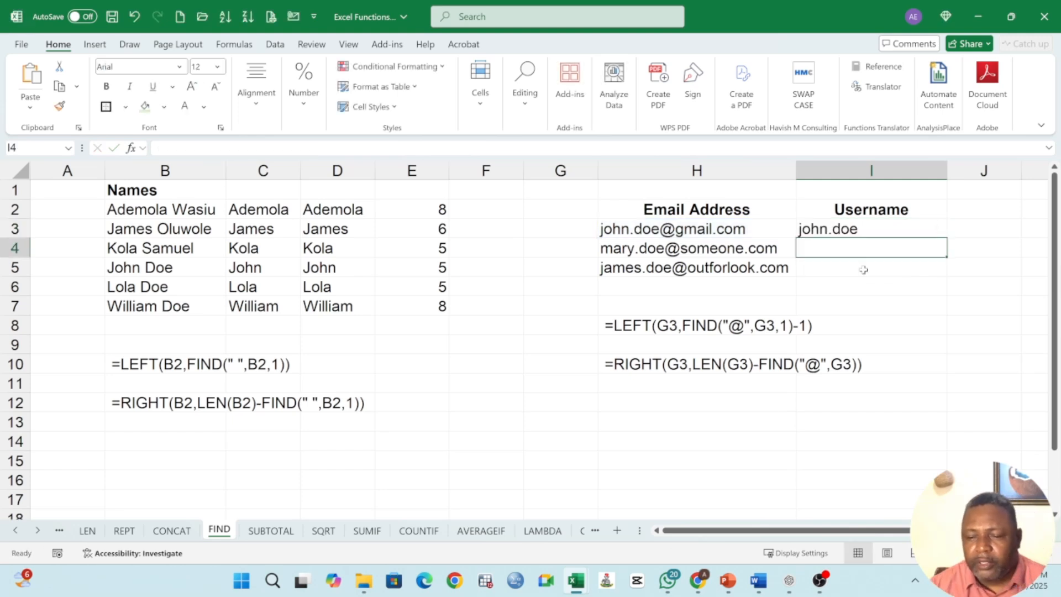
Step: Fill the username formula from I3 down through I5 and review each resulting cell's formula
click(828, 232)
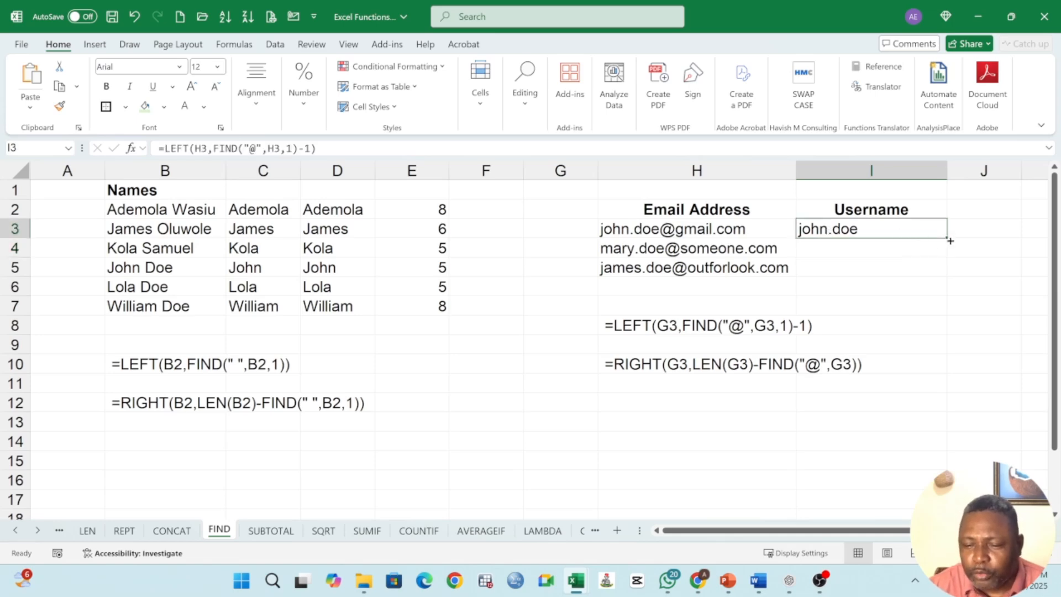
drag(947, 237, 948, 278)
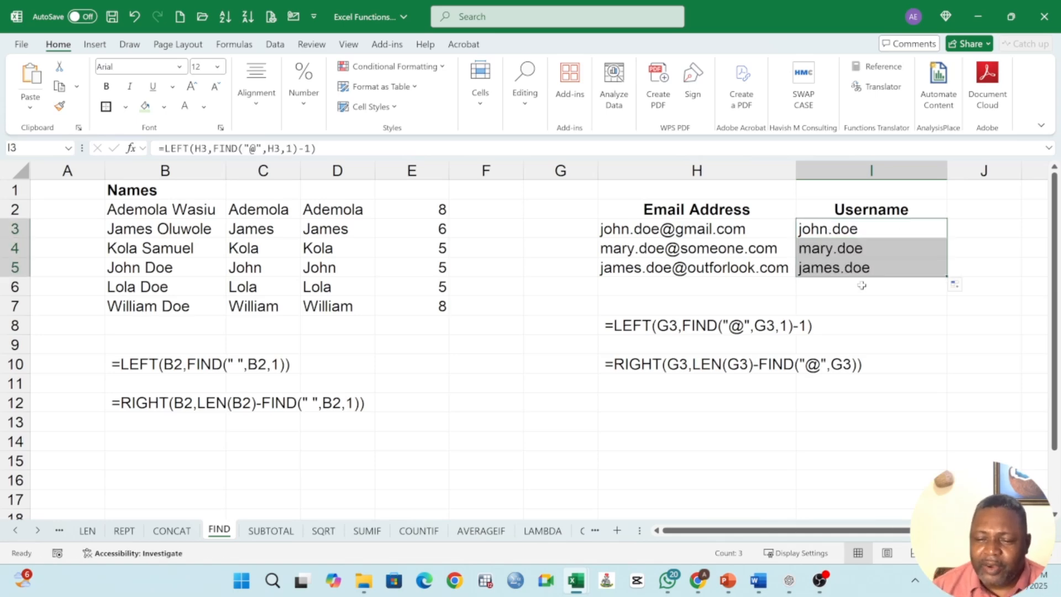
key(Return)
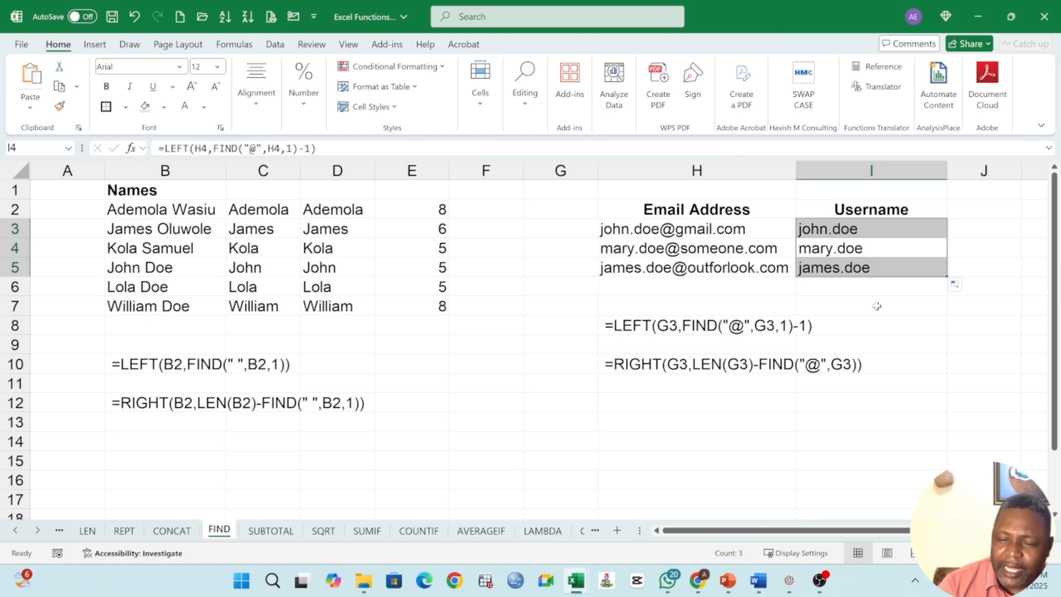
click(844, 232)
click(858, 253)
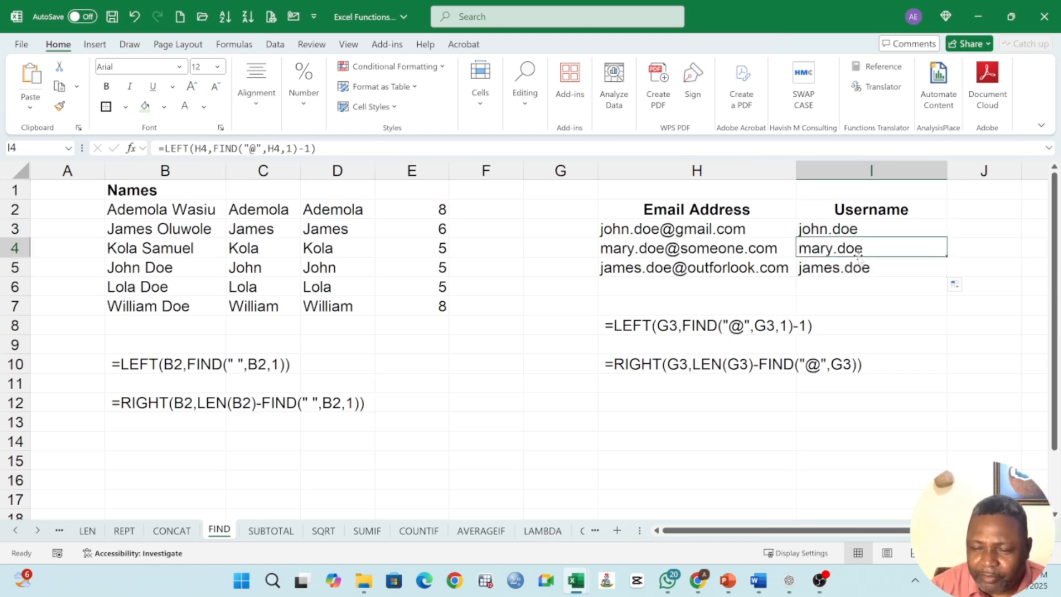
click(855, 267)
click(846, 228)
double_click(846, 229)
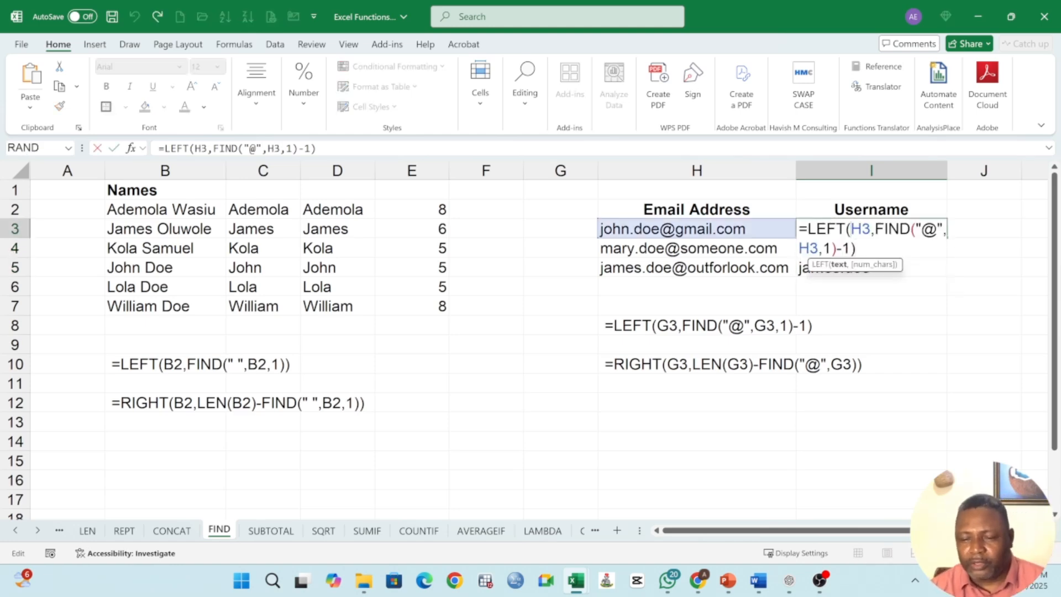
Step: Clear the old comparison formulas and FIND results from columns D and E, rows 1 to 7
key(Return)
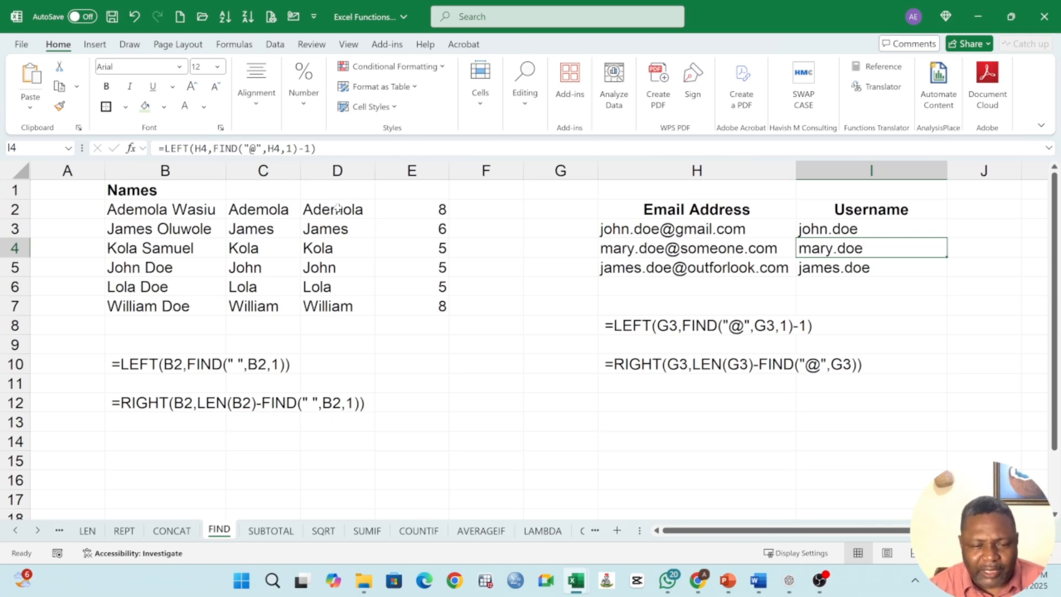
drag(338, 172, 433, 177)
click(380, 248)
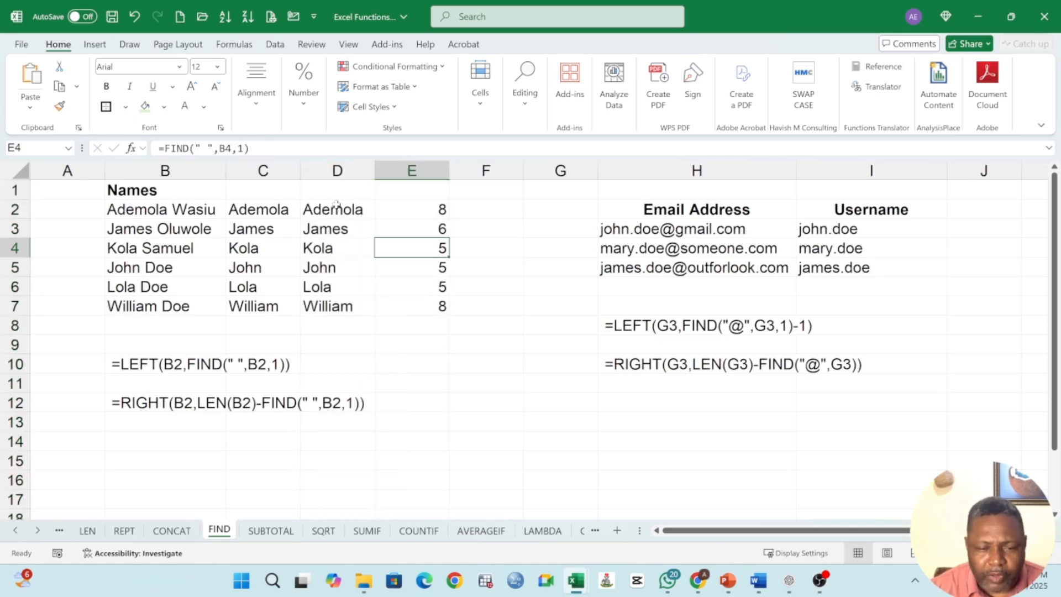
drag(339, 205, 415, 307)
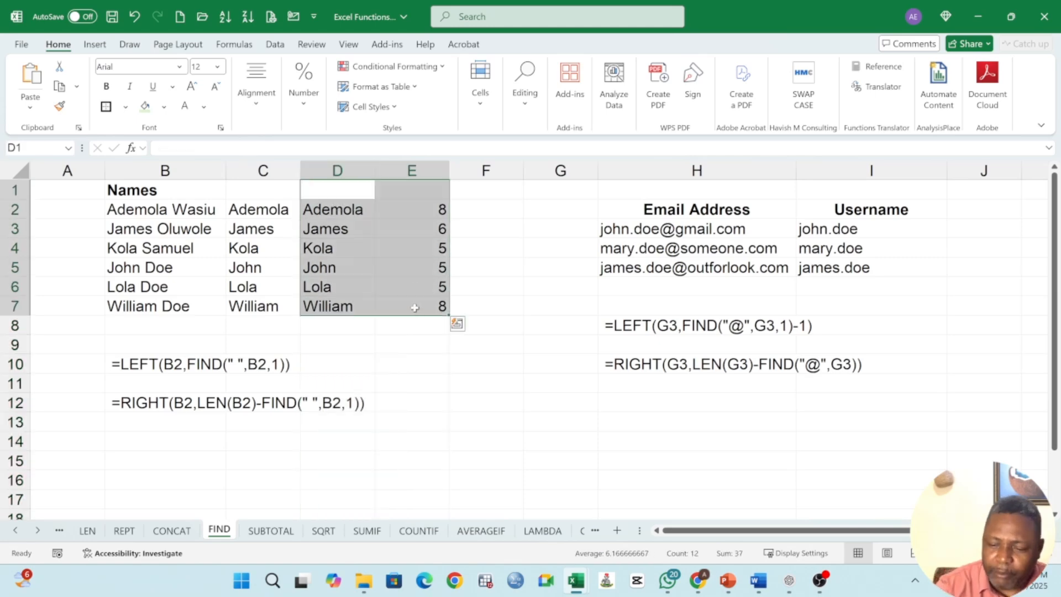
key(Delete)
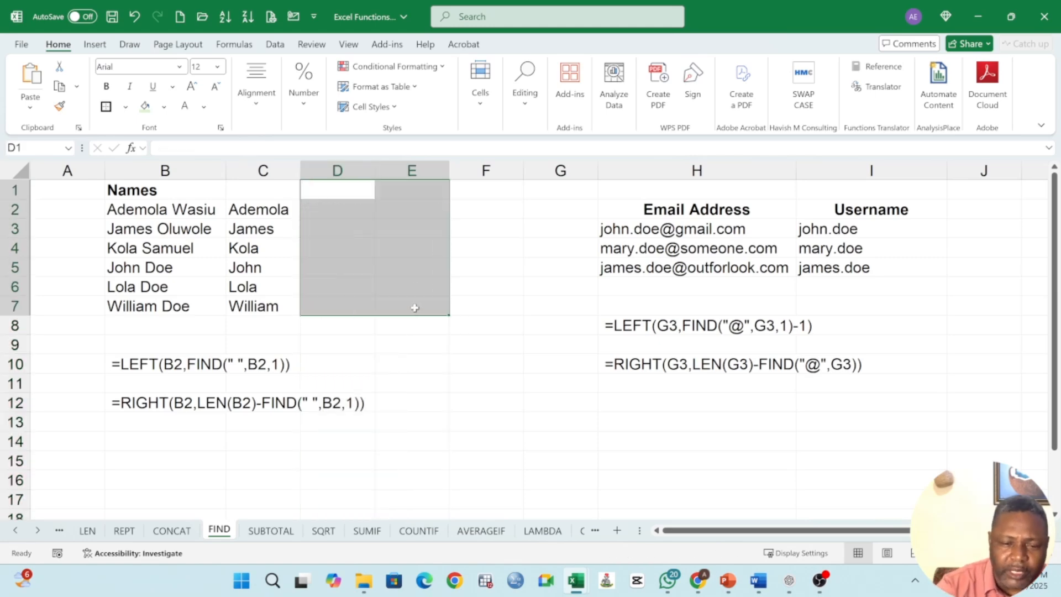
Step: Label C1 as First Name and widen columns C and D
click(258, 196)
text(fIR)
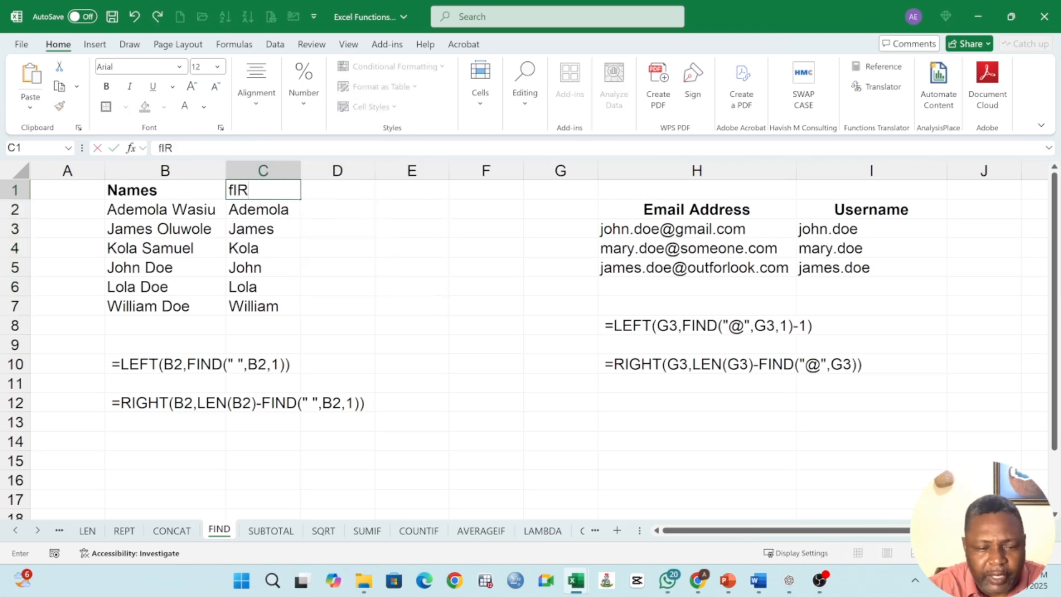
text(ST an)
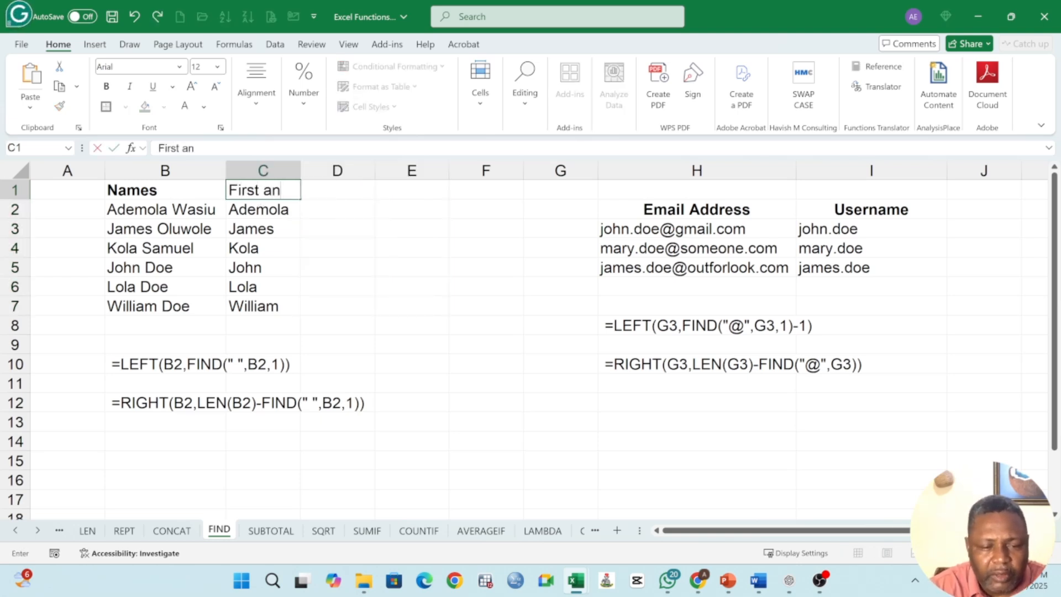
key(BackSpace)
key(BackSpace)
text(Name)
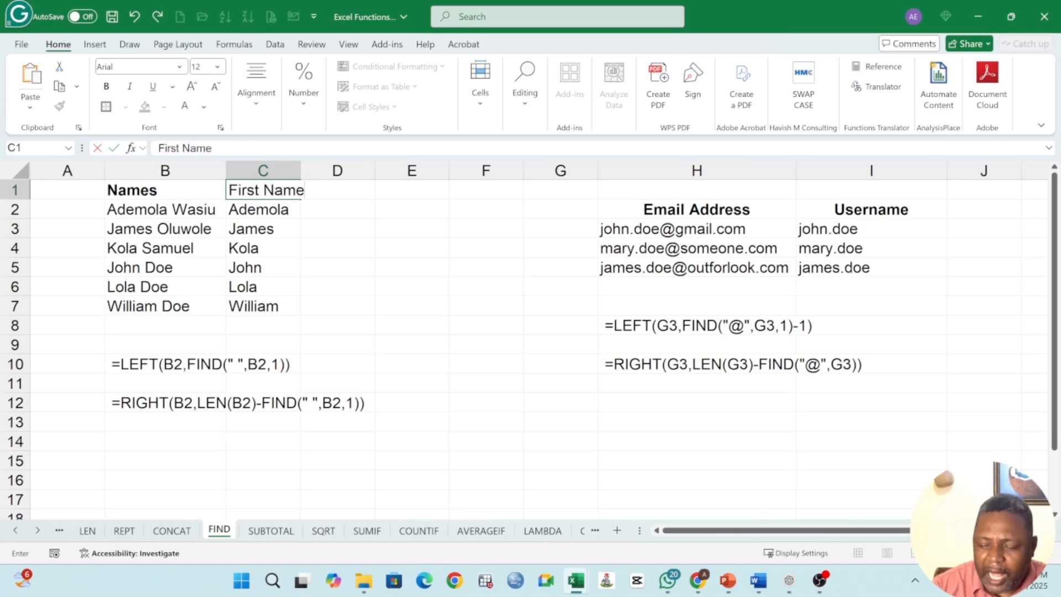
key(Tab)
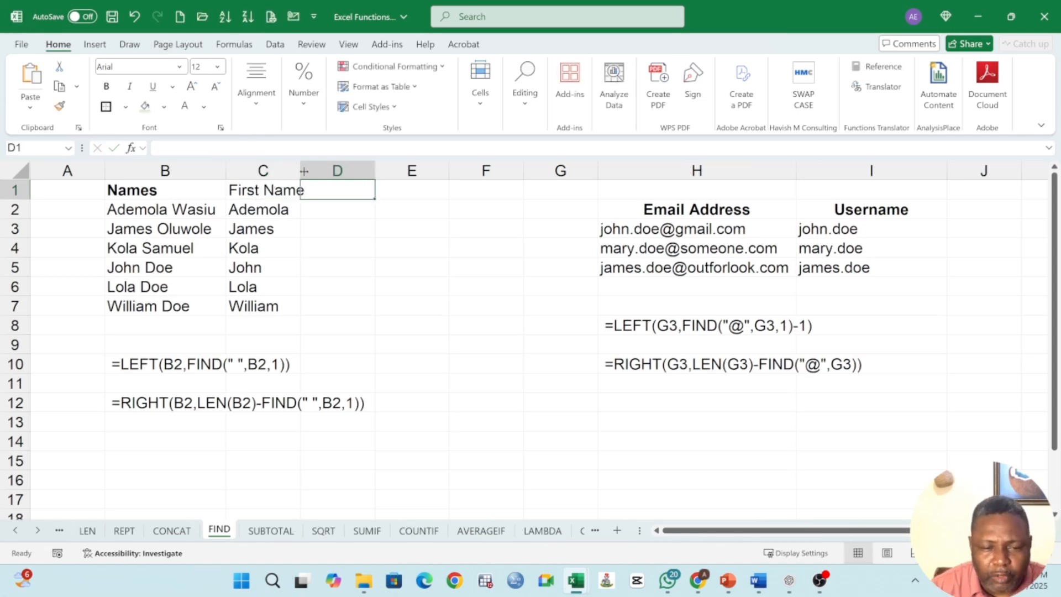
drag(301, 170, 315, 170)
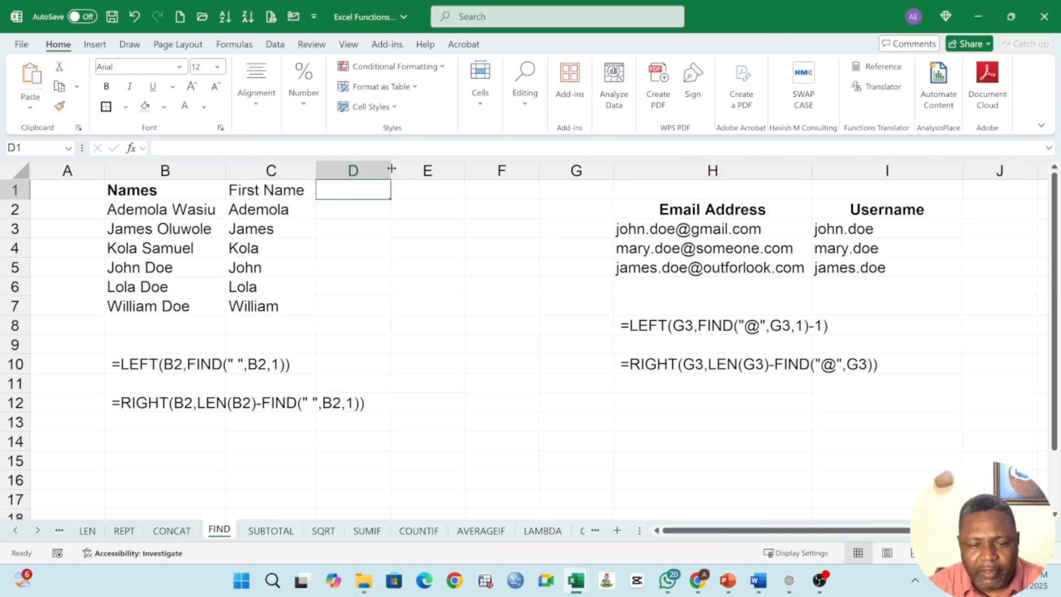
drag(392, 169, 405, 169)
Step: Enter =RIGHT(B2,FIND(" ",B2,1)) in D2 to try extracting the last name from the full name
click(360, 210)
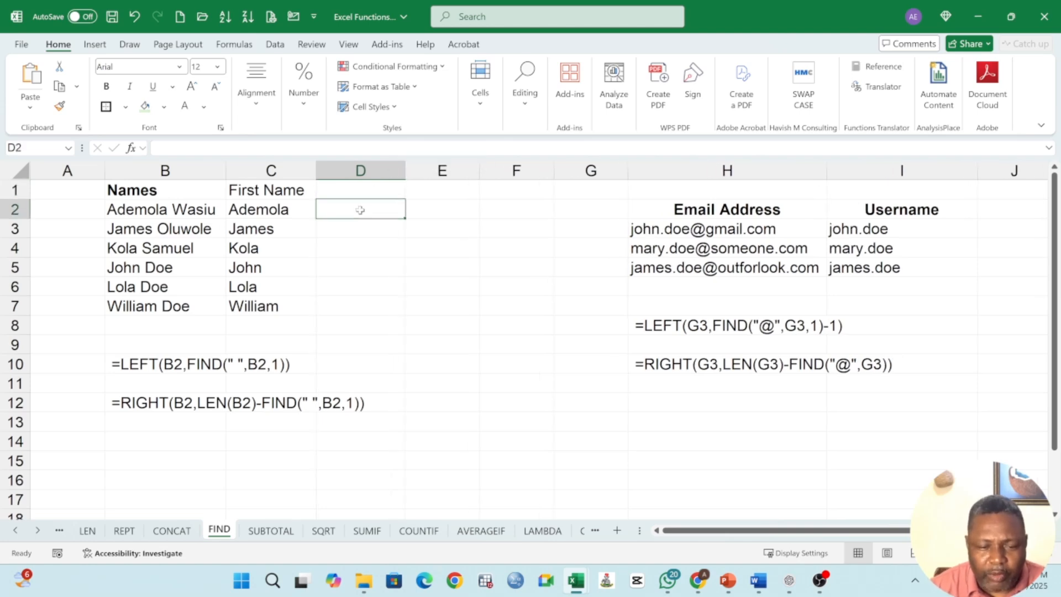
text(=)
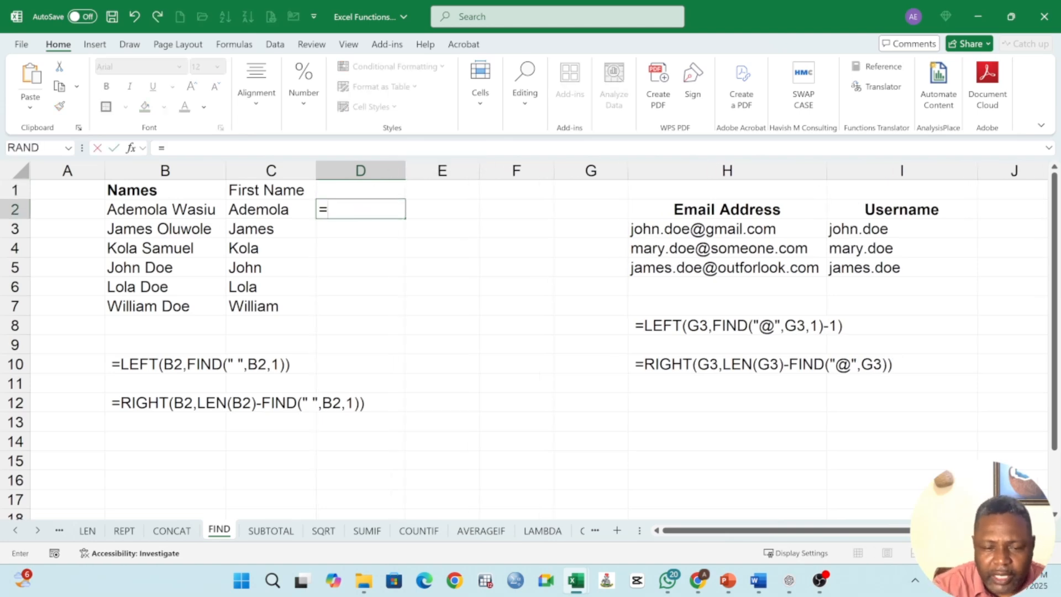
text(R)
key(BackSpace)
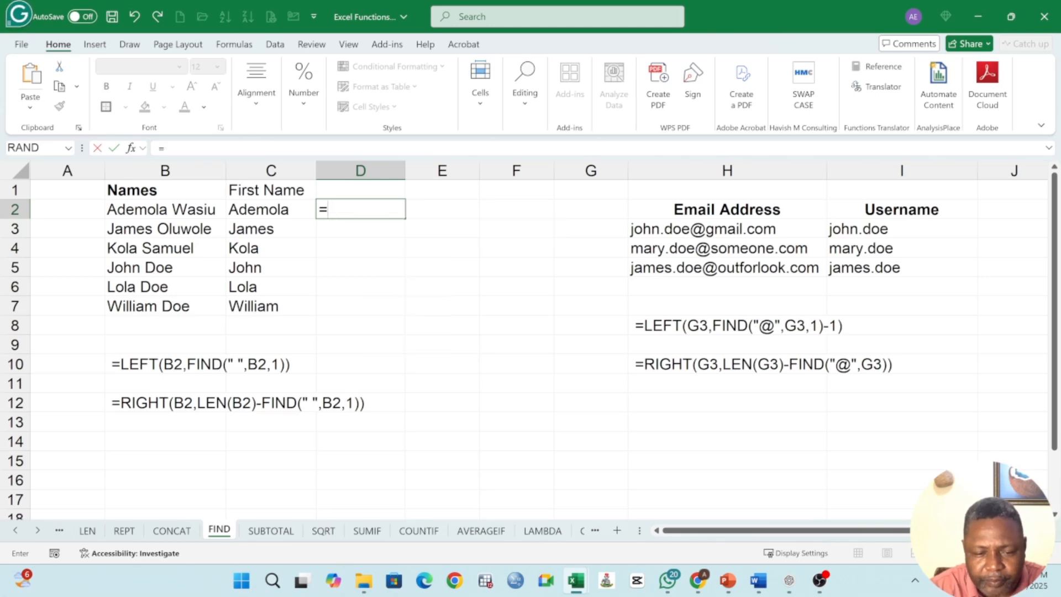
text(RIGHT()
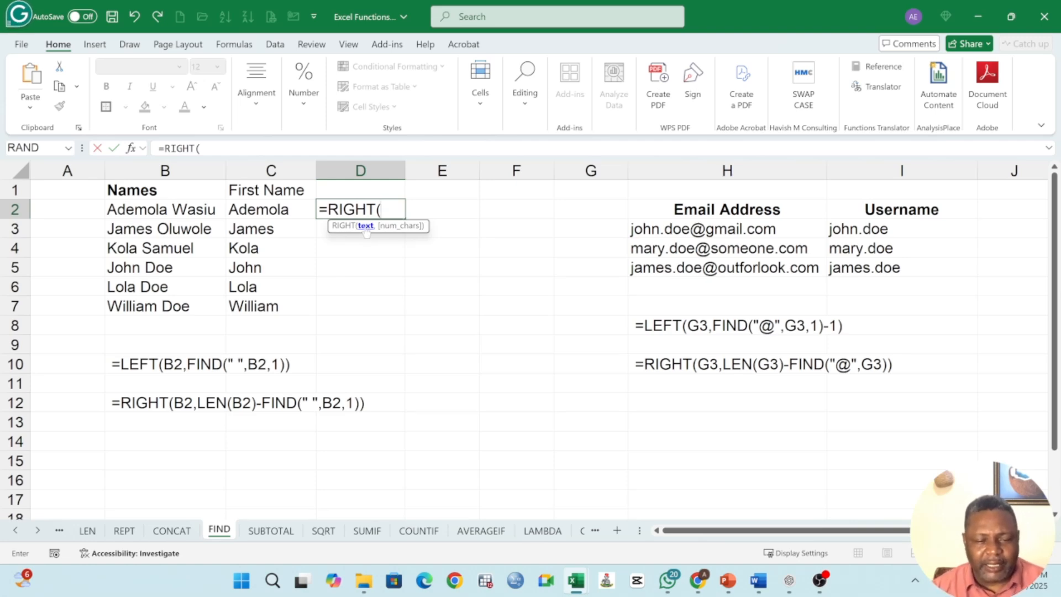
click(161, 208)
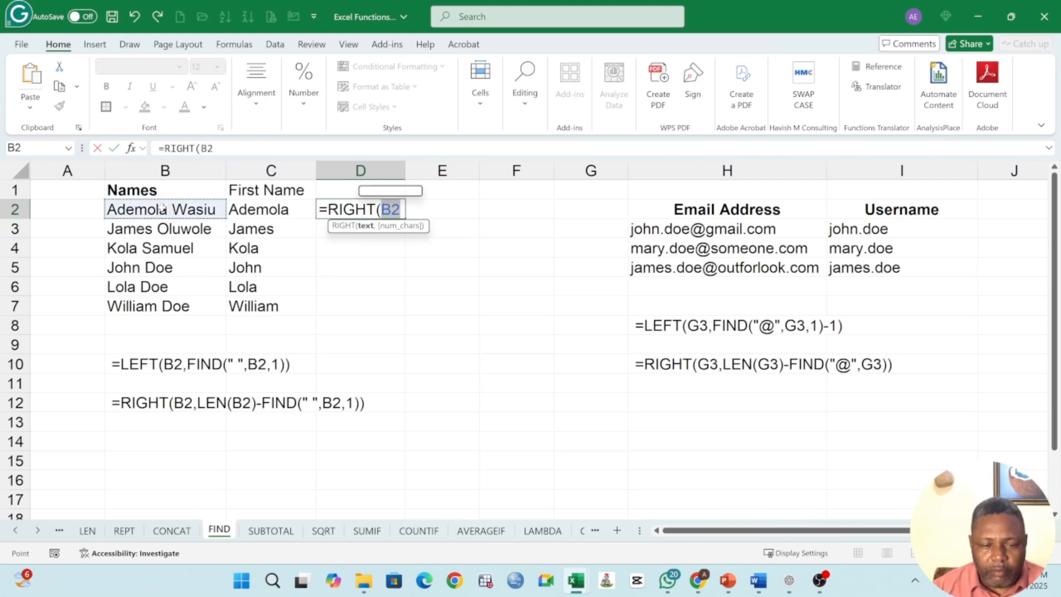
text(,)
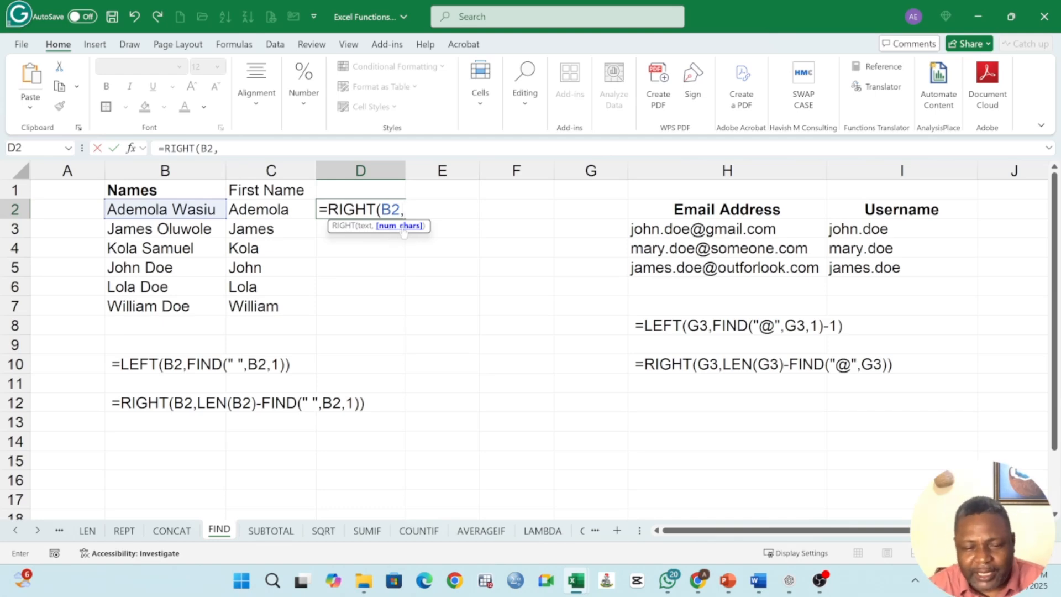
text(FIND)
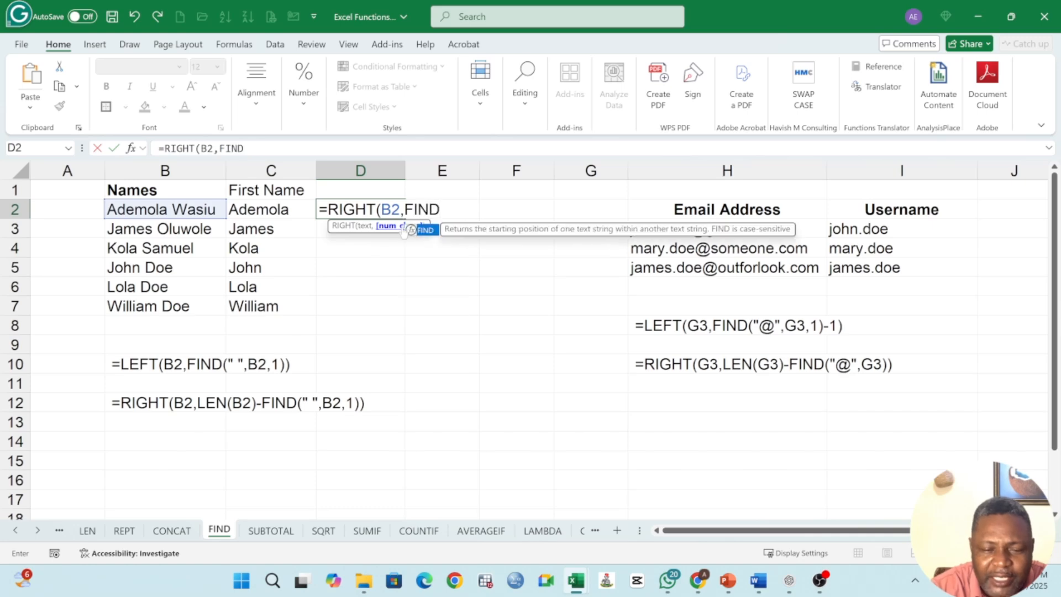
text(()
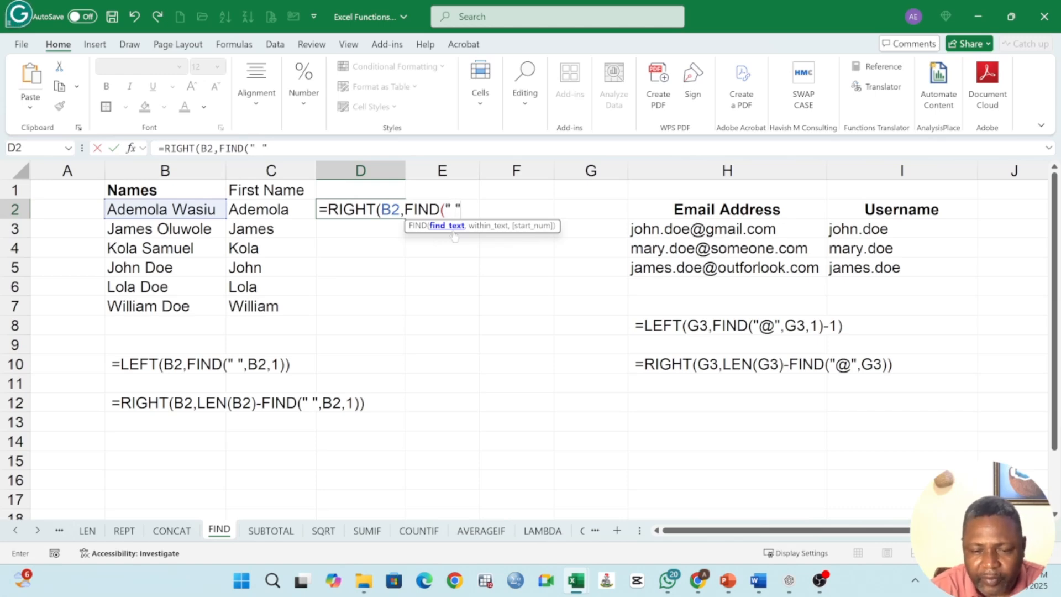
text(" ",)
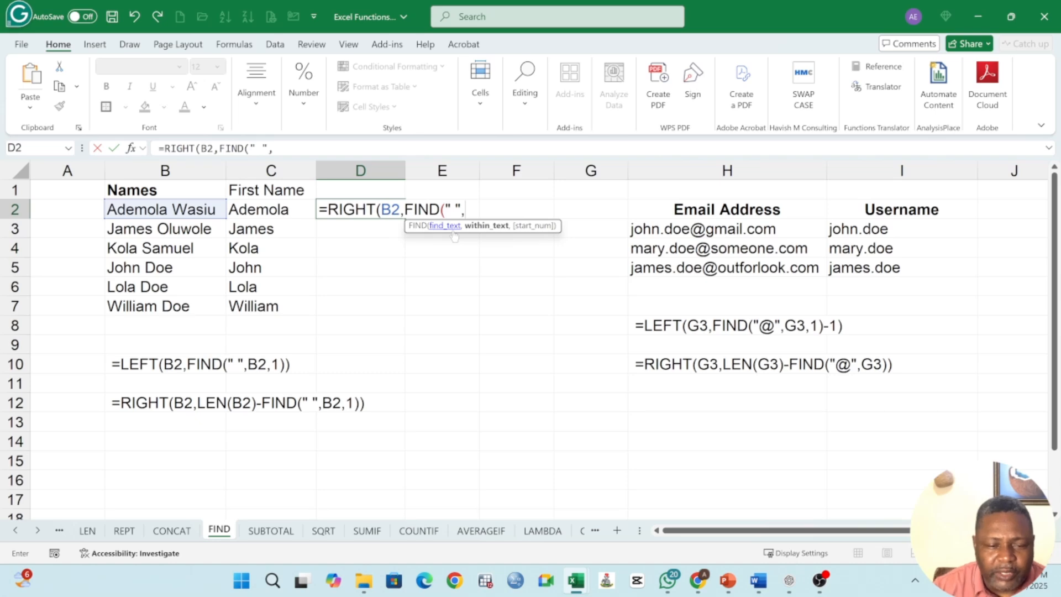
click(191, 209)
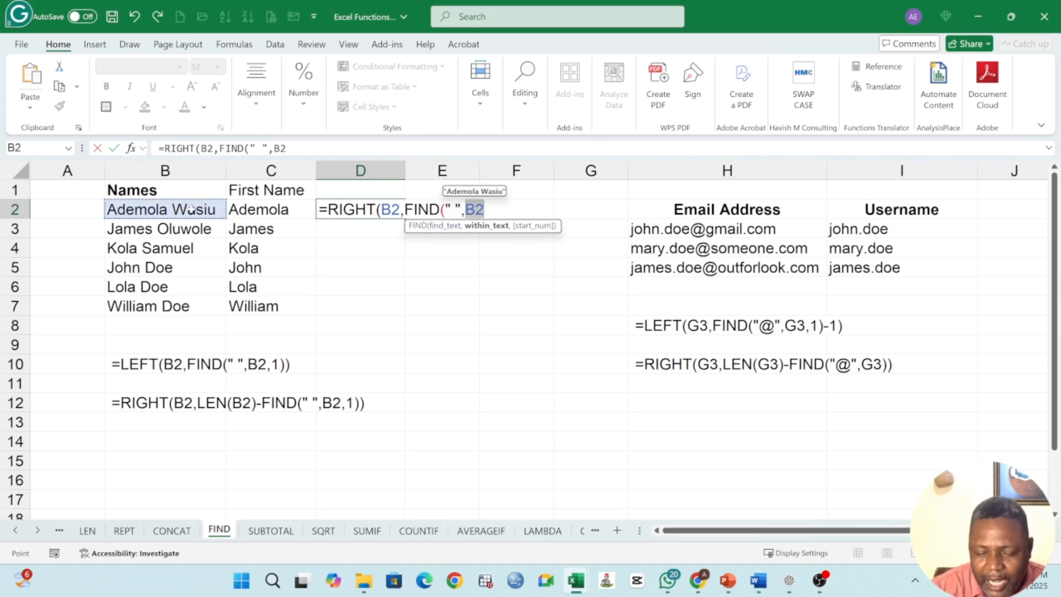
text(,)
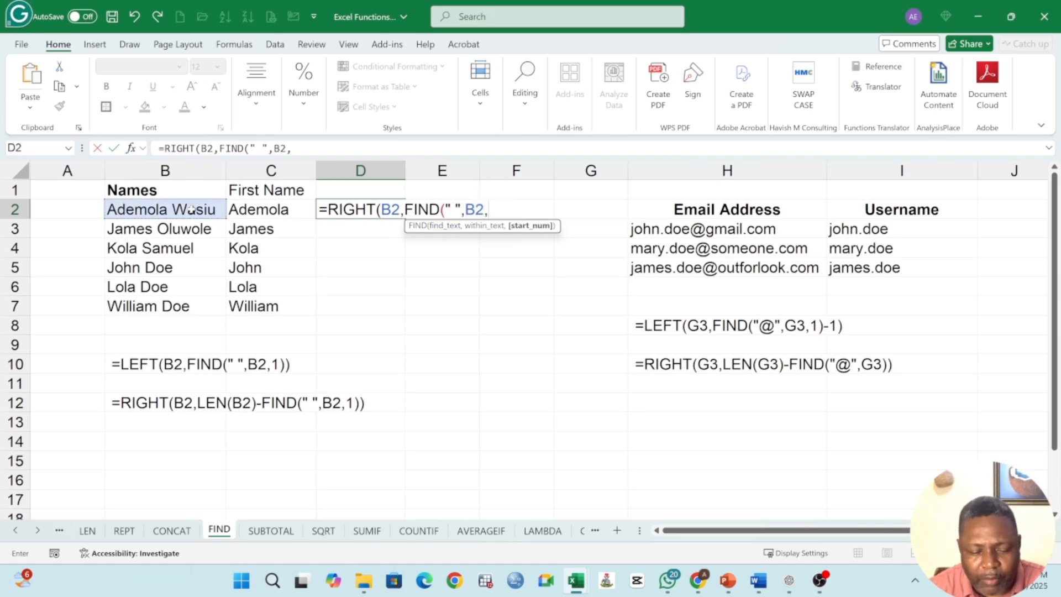
text(1))
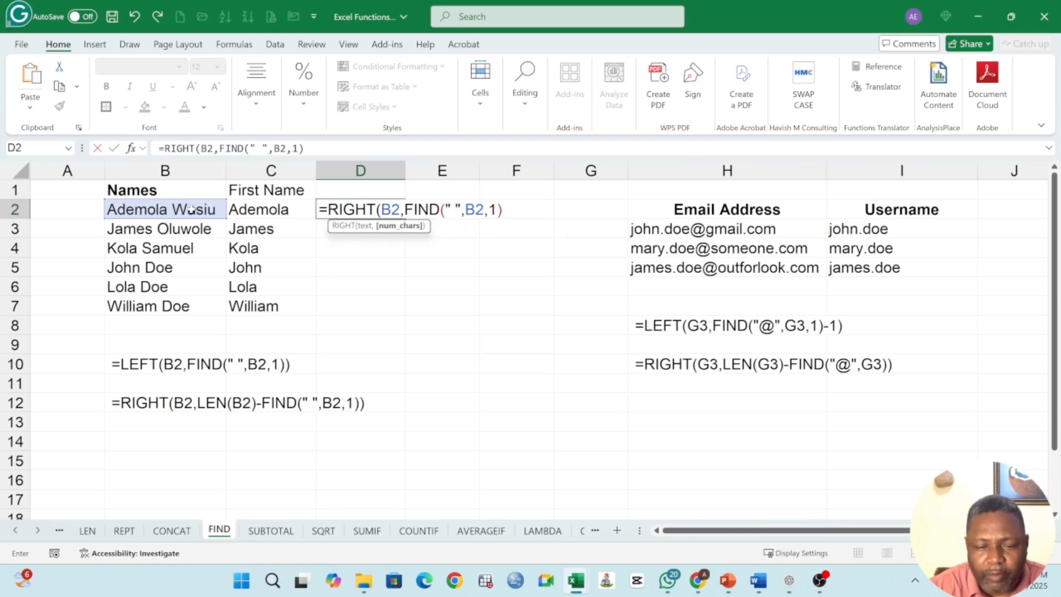
key(Return)
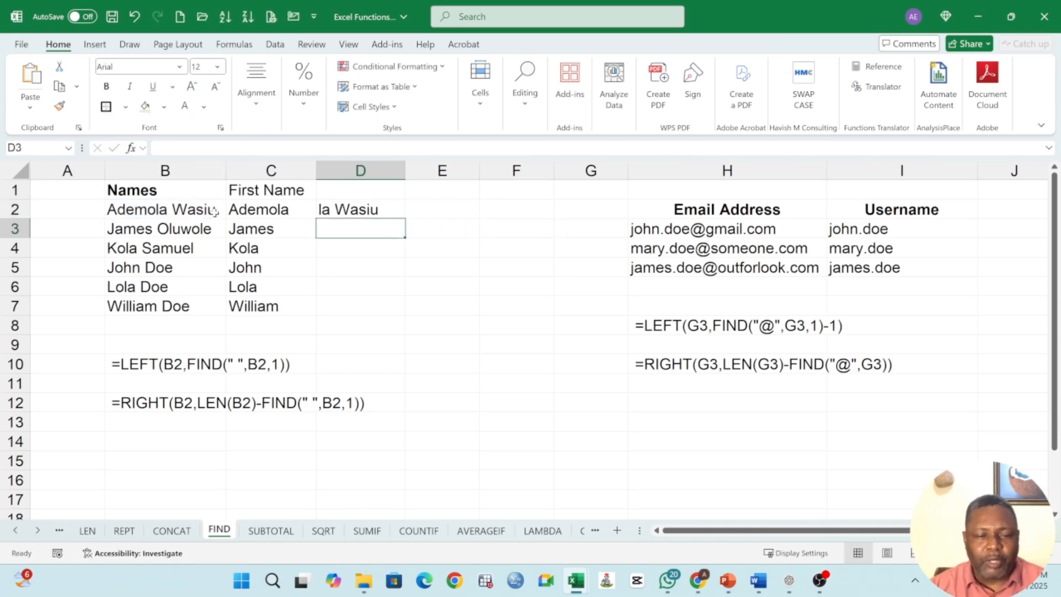
Step: Fill D2's RIGHT formula down through D7
click(372, 211)
drag(406, 219, 395, 306)
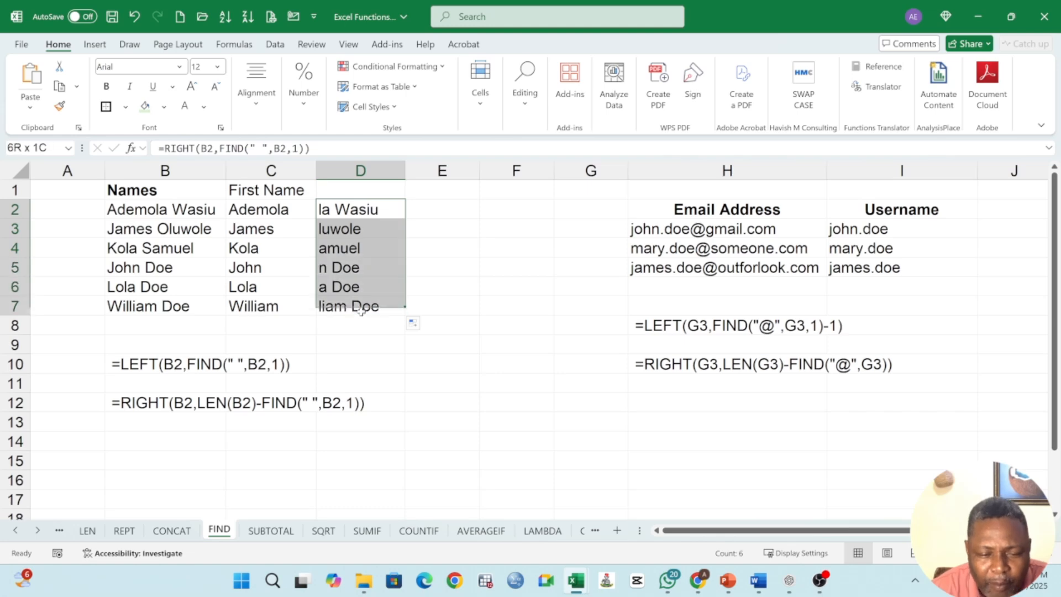
click(126, 208)
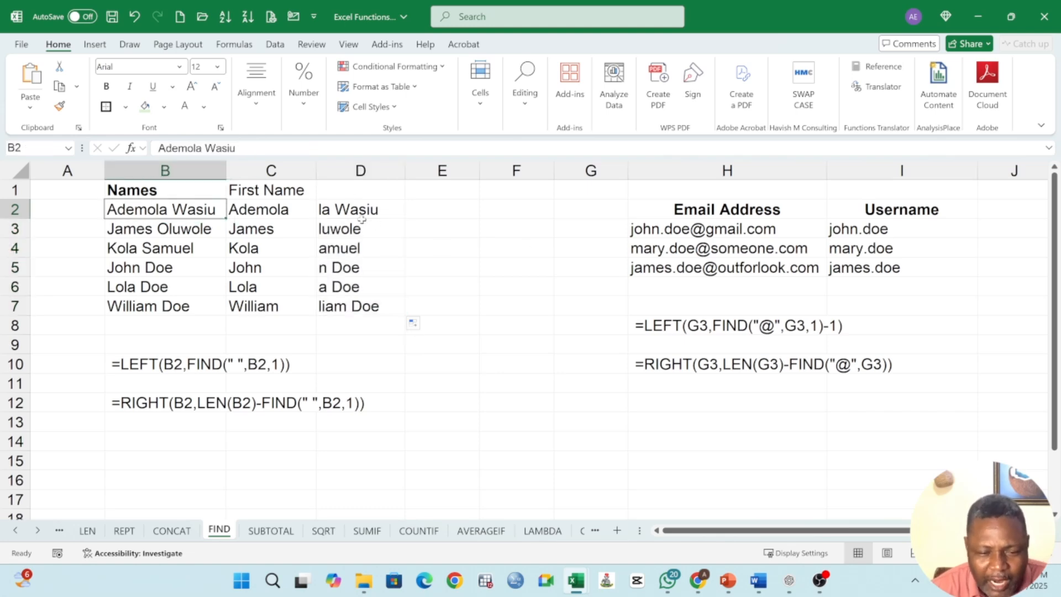
drag(354, 209, 356, 306)
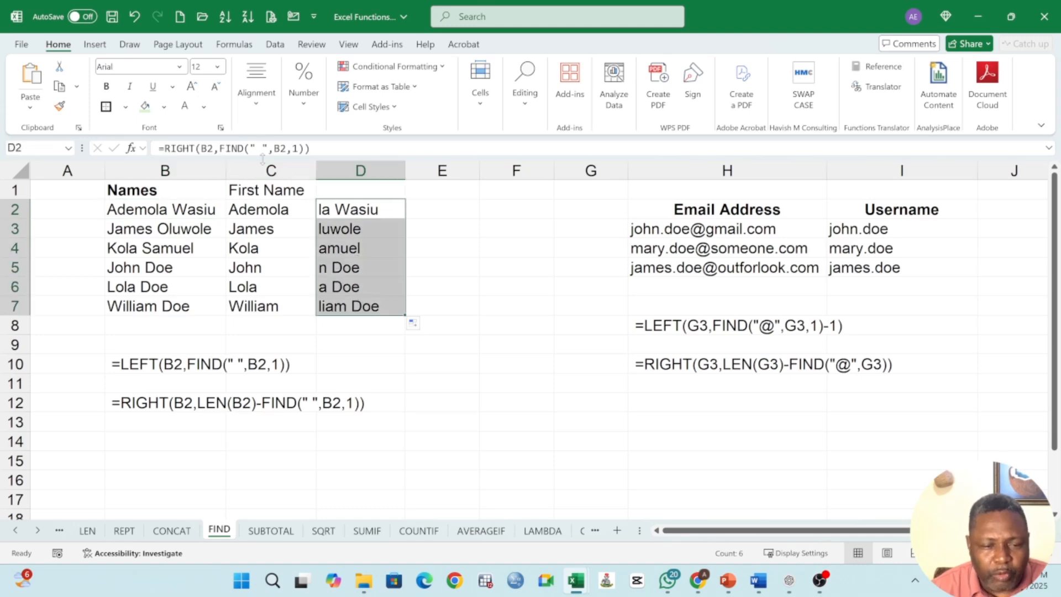
key(F2)
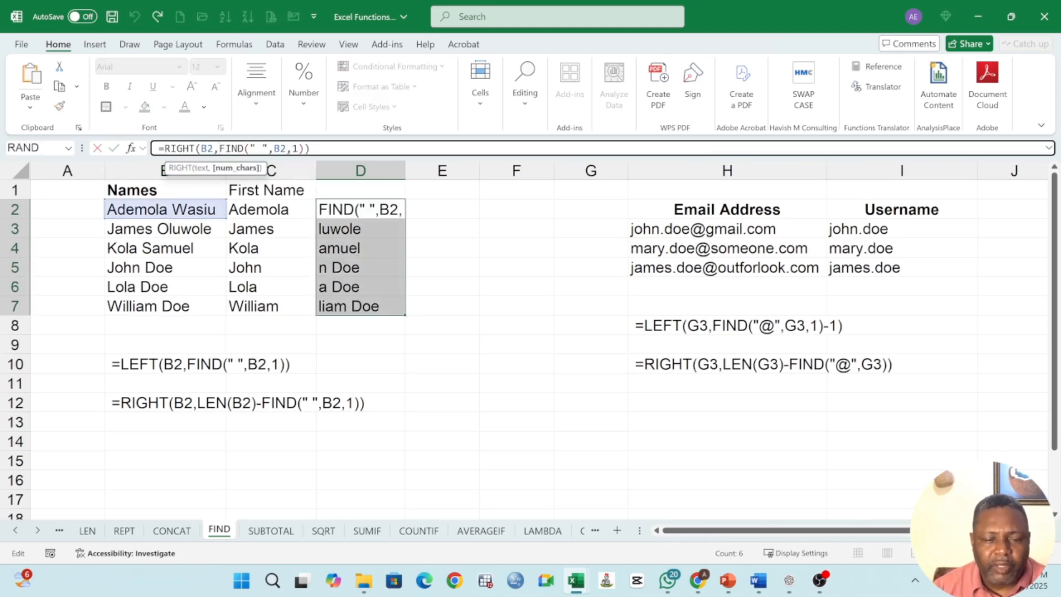
key(ctrl+Return)
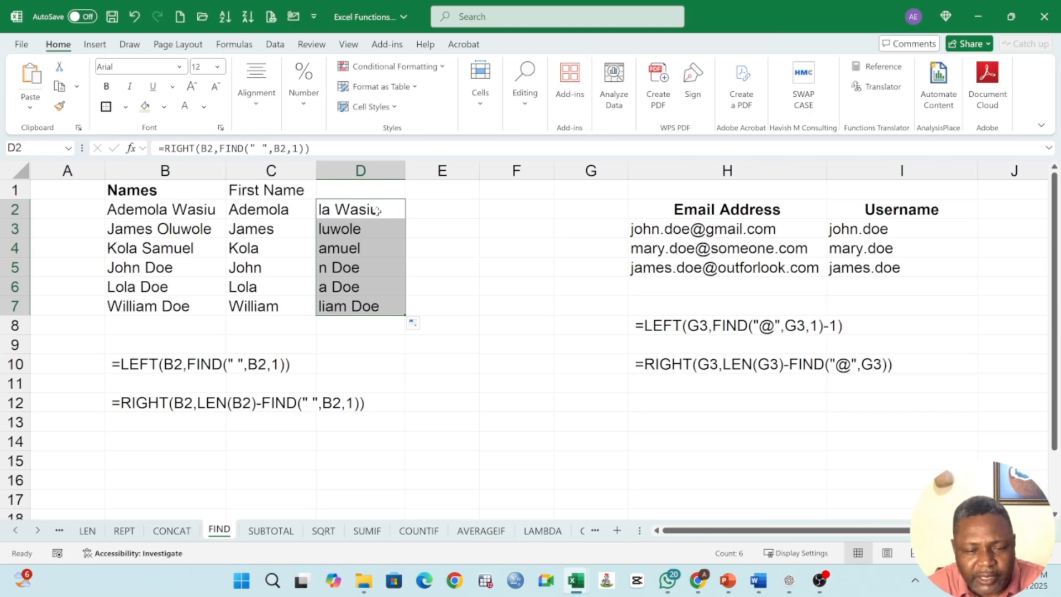
Step: Edit D2's formula to =RIGHT(B2,LEN(B2)-FIND(" ",B2,1)) so it returns the text after the space
click(376, 211)
key(F2)
click(404, 211)
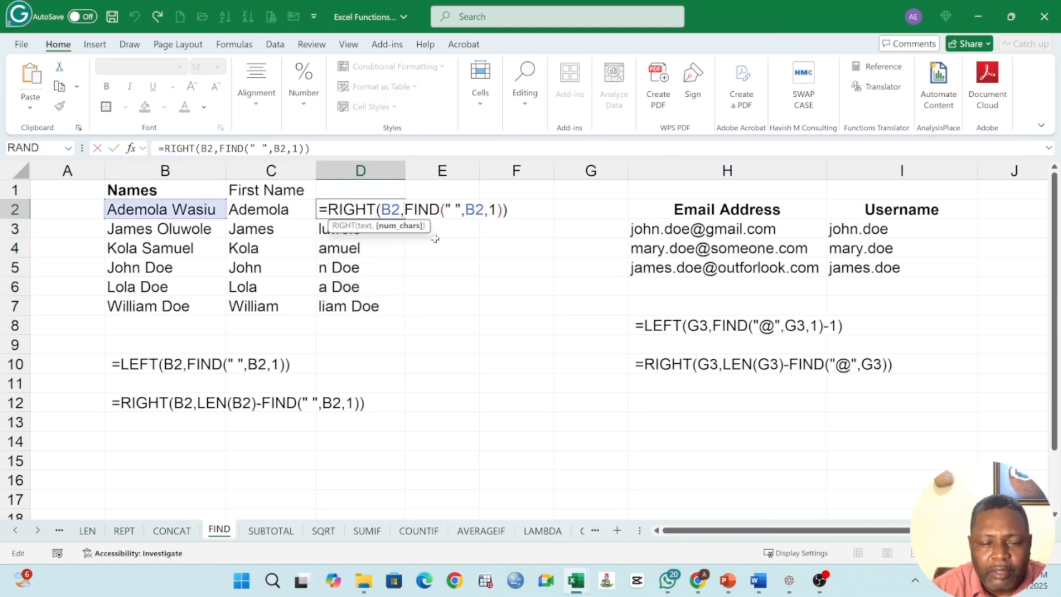
text(LEN()
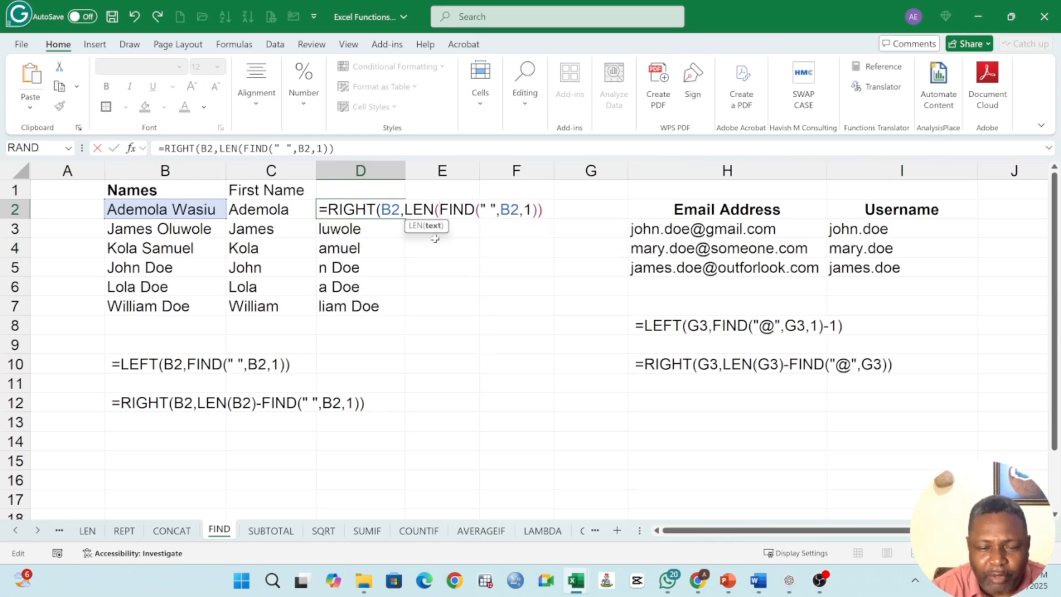
click(167, 209)
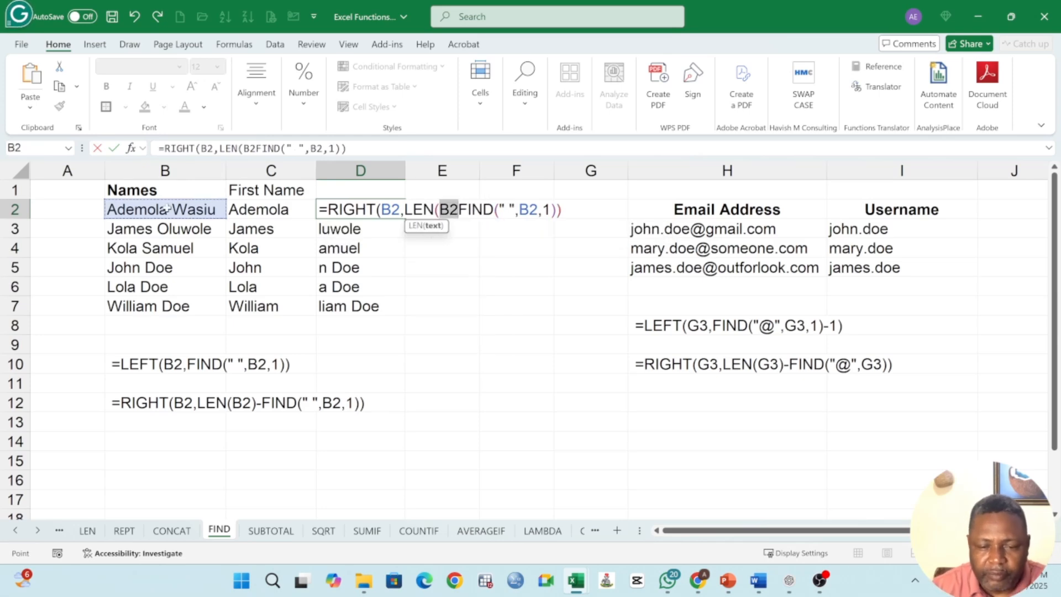
text(),)
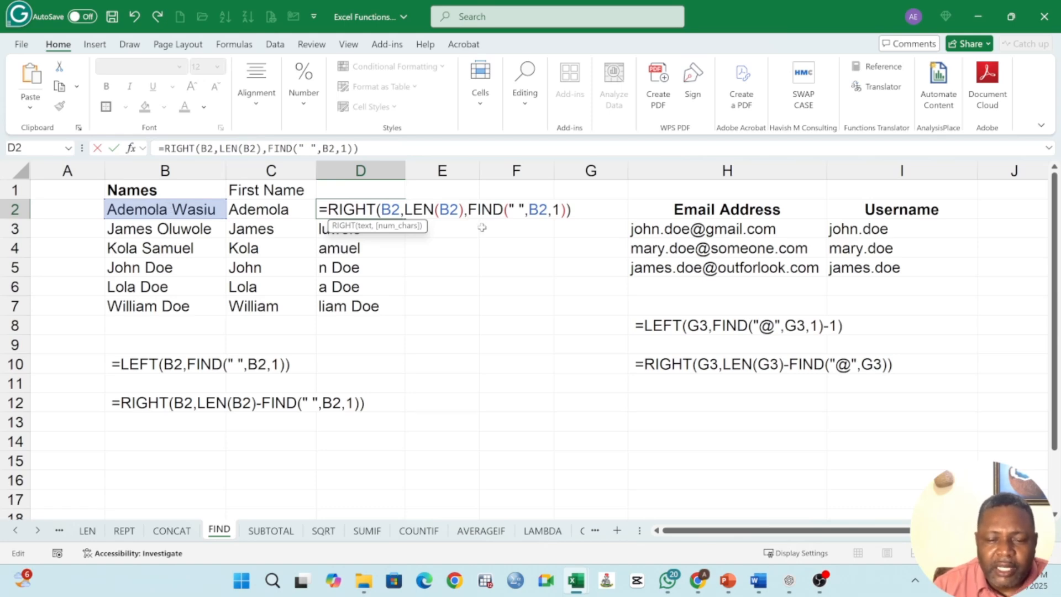
text(-)
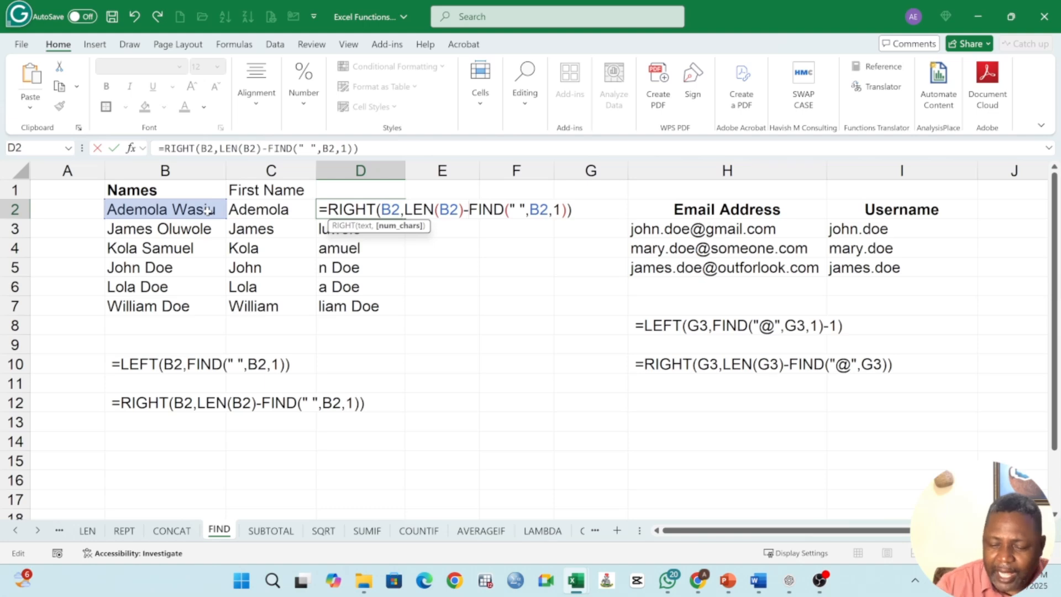
key(Return)
Step: Fill the corrected last-name formula from D2 down through D7
click(368, 210)
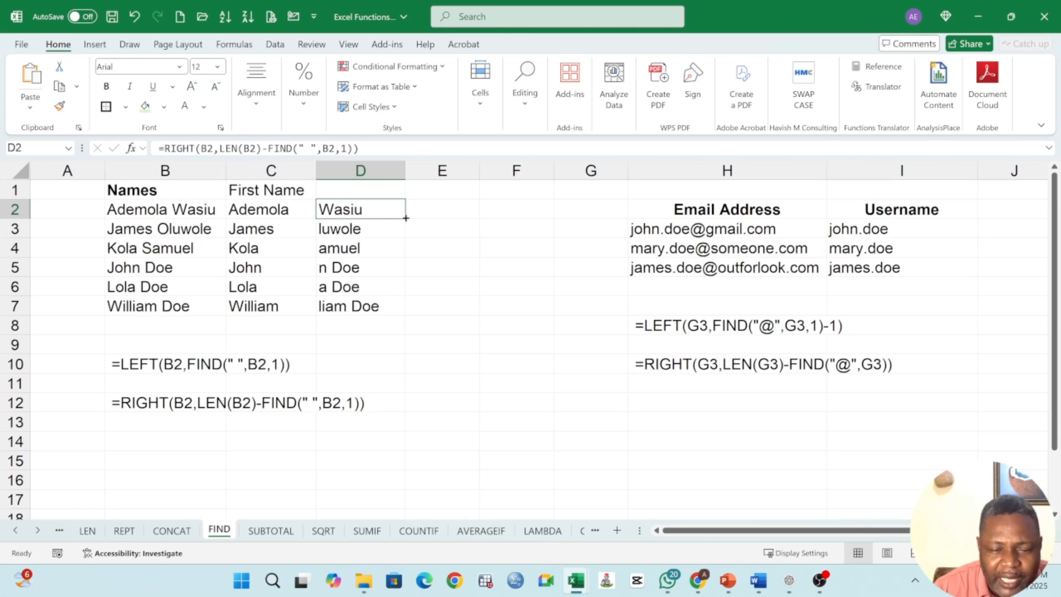
drag(406, 219, 410, 309)
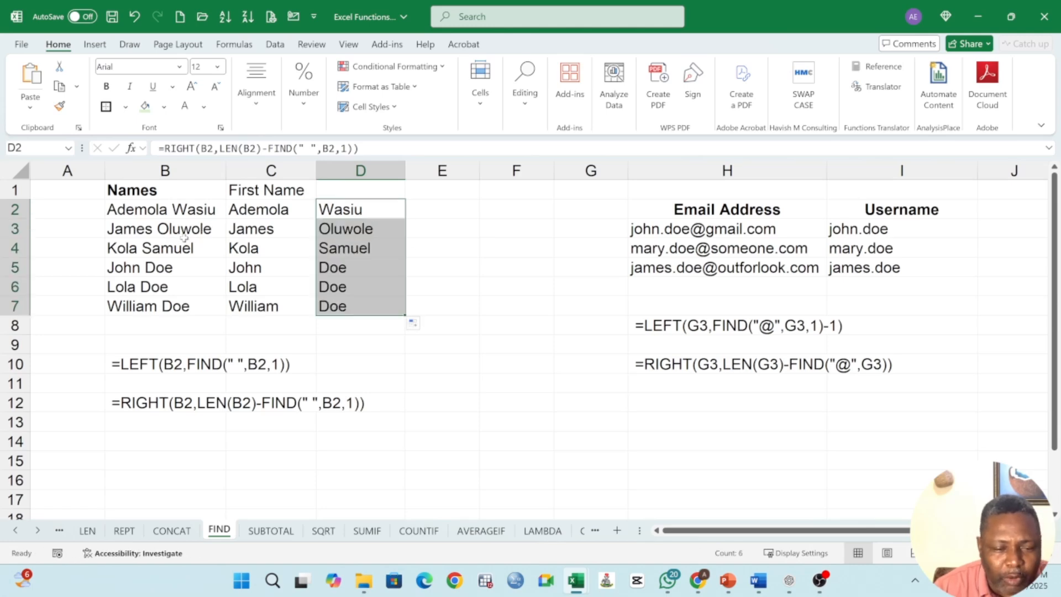
click(126, 231)
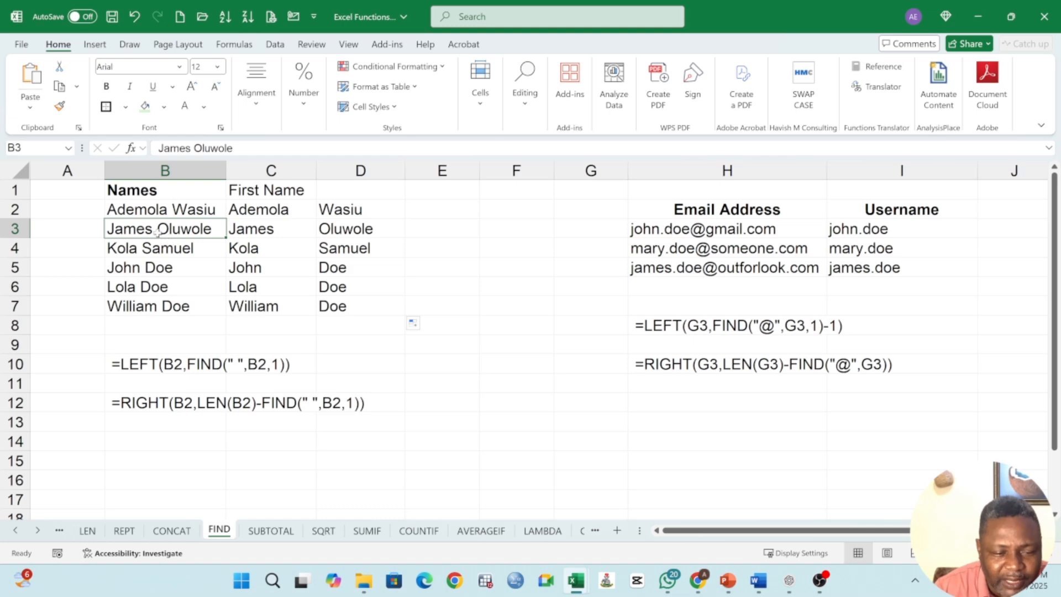
Step: Enter the header Last Name in D1 and make the First Name and Last Name headers bold
click(343, 189)
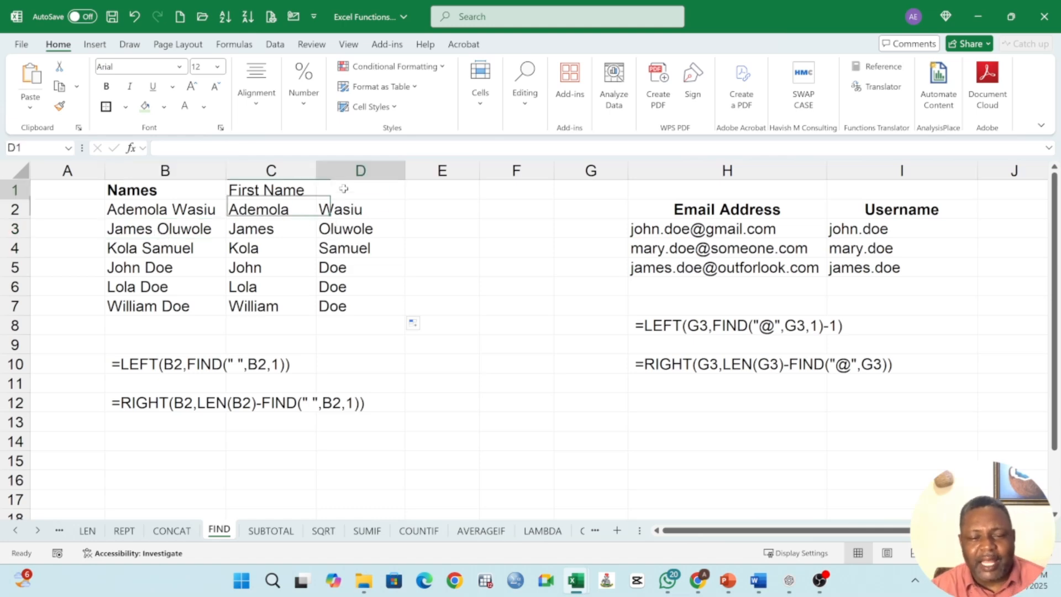
text(Last Na)
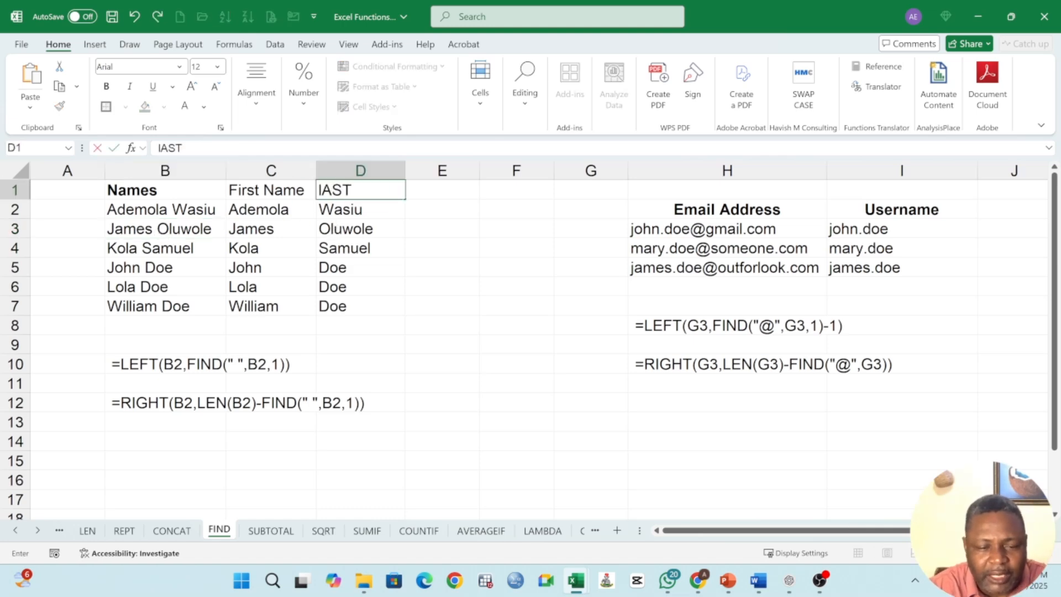
text(me)
key(Return)
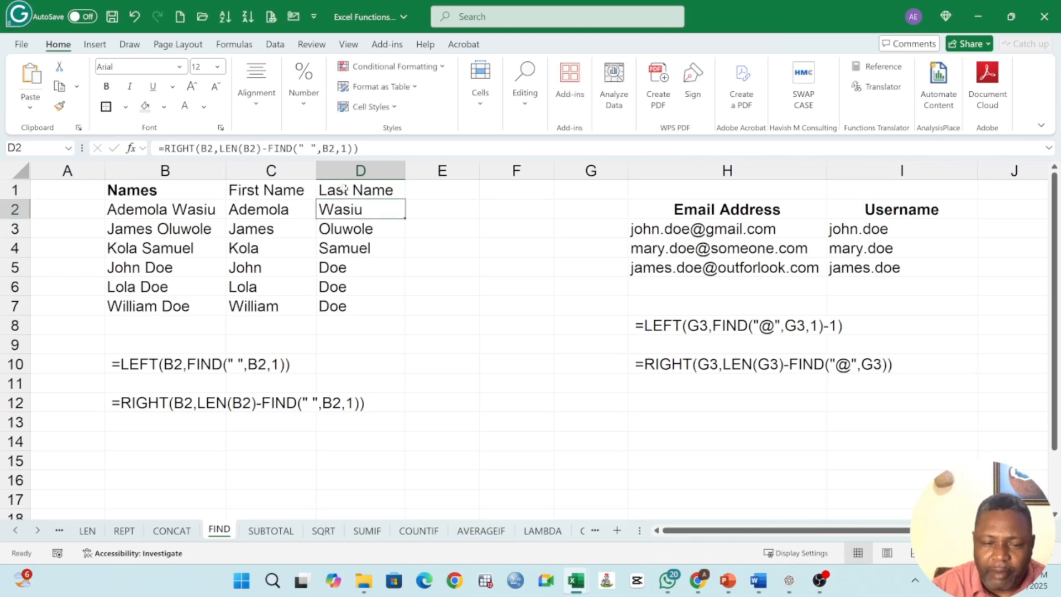
drag(284, 193, 355, 193)
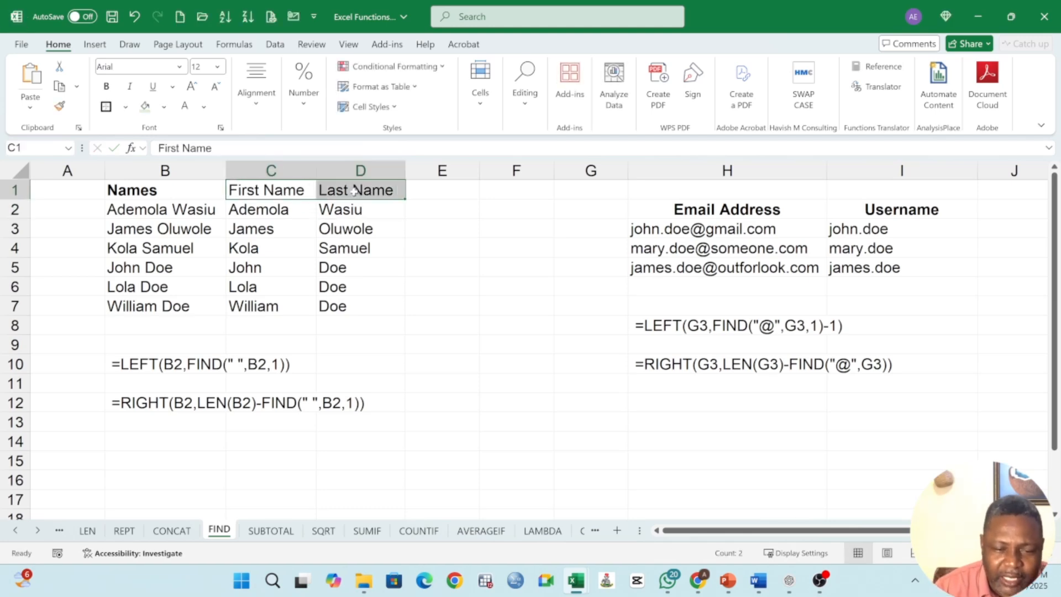
click(107, 87)
Step: Open D2's last-name formula for review and close it
click(354, 208)
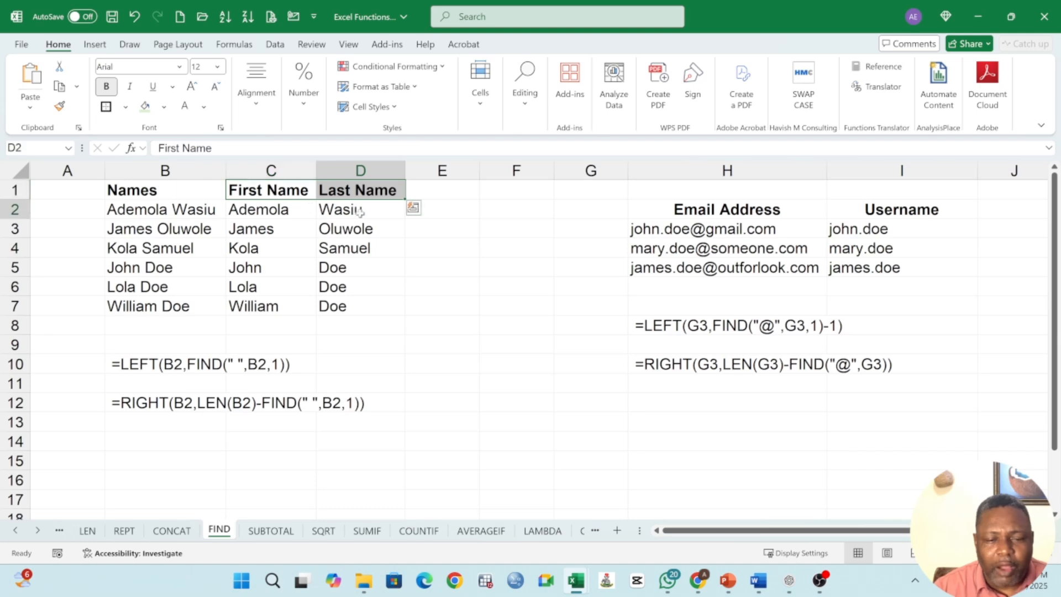
key(F2)
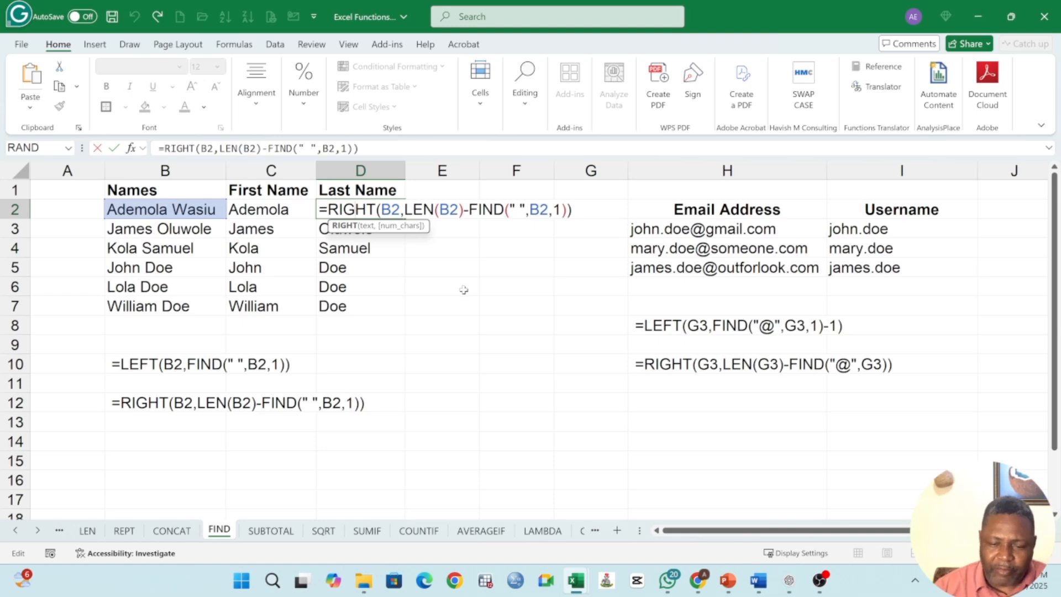
key(Return)
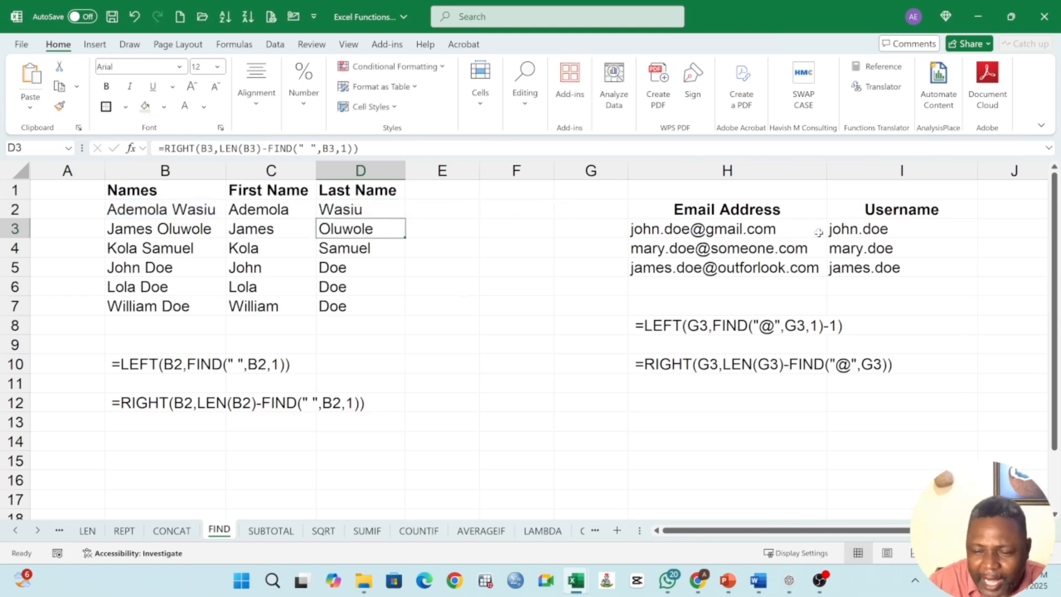
Step: Enter the header Email Account in J2
click(920, 212)
click(1003, 211)
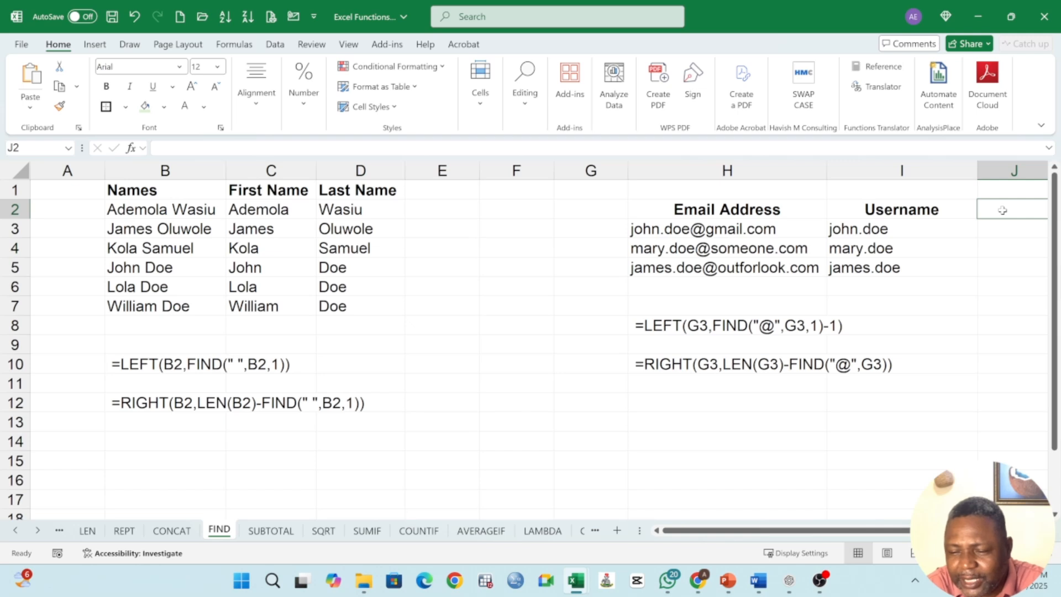
text(Email)
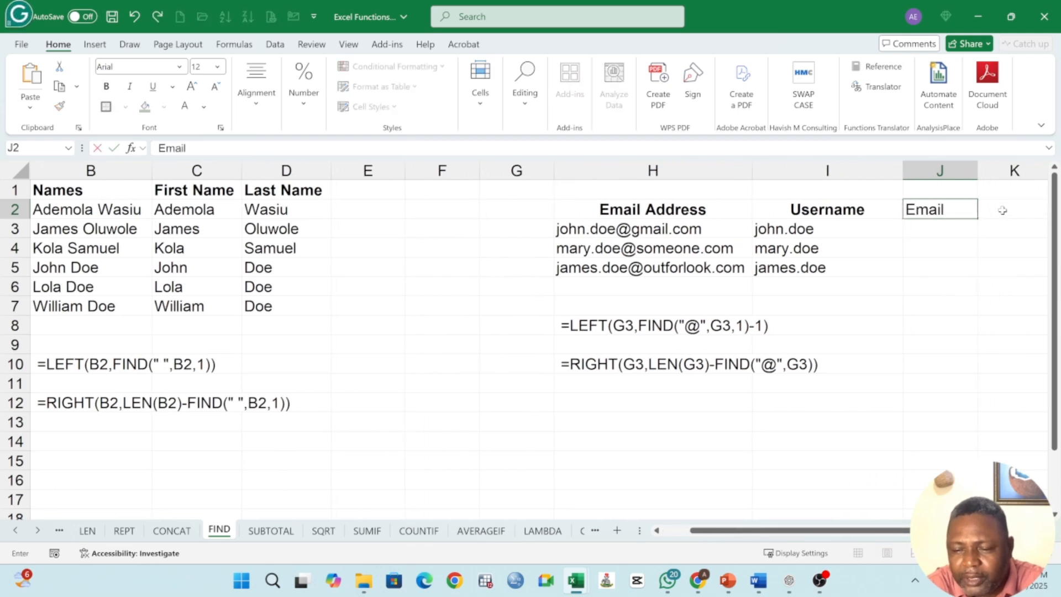
text( Accoun)
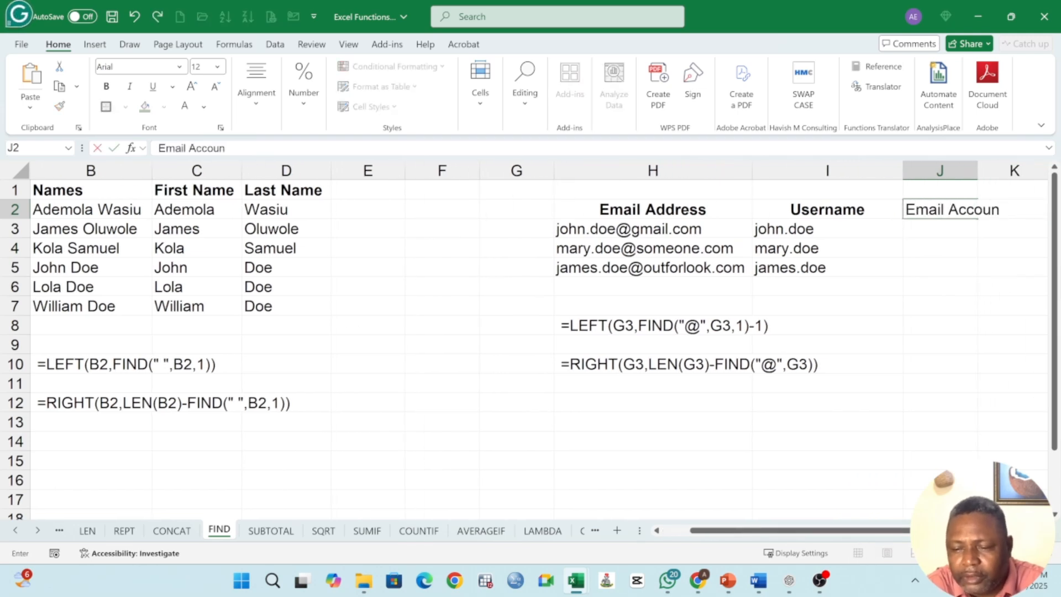
text(t)
key(Return)
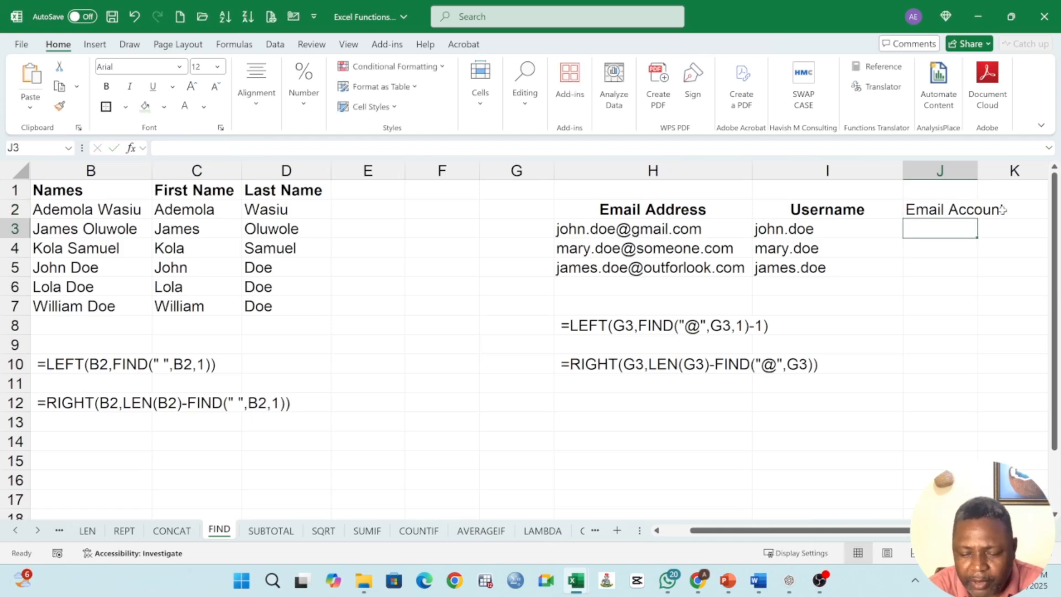
Step: Enter =RIGHT(H3,LEN(H3)-FIND("@",H3)) in J3 to extract the email domain after the @ sign
text(=righ)
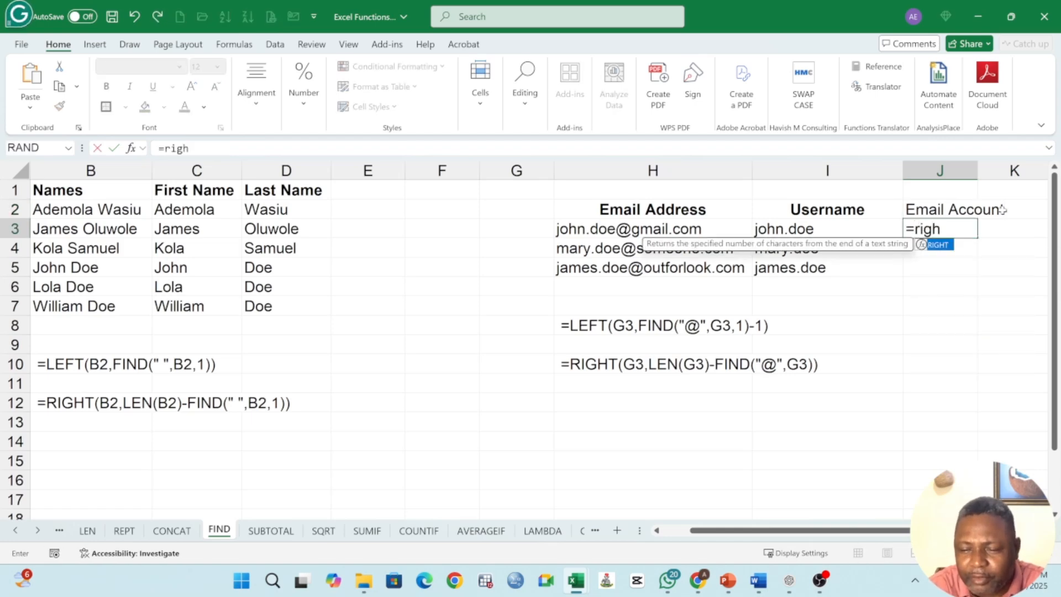
text(t()
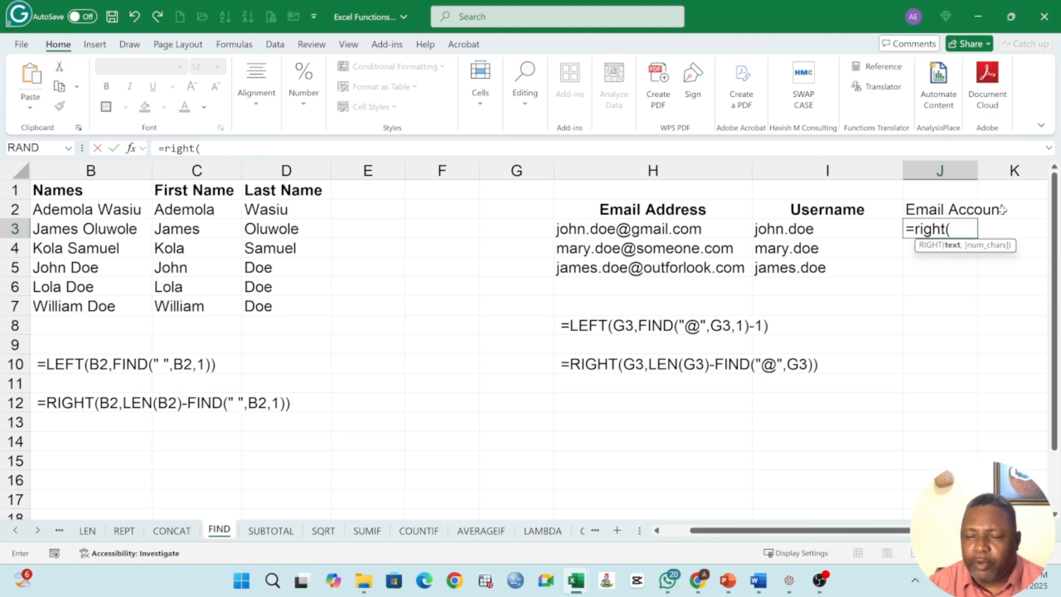
click(626, 230)
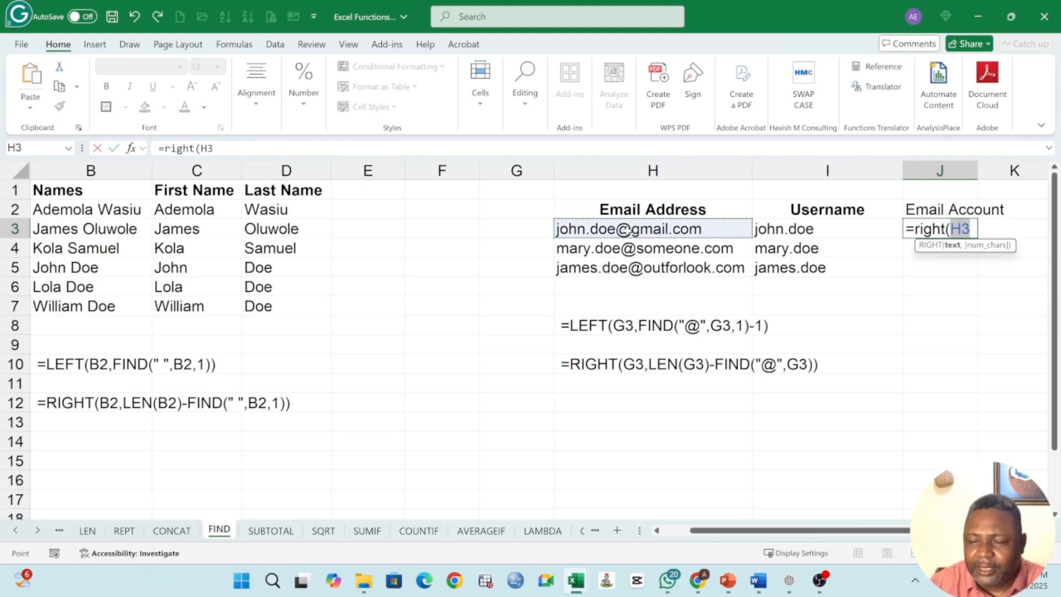
text(,)
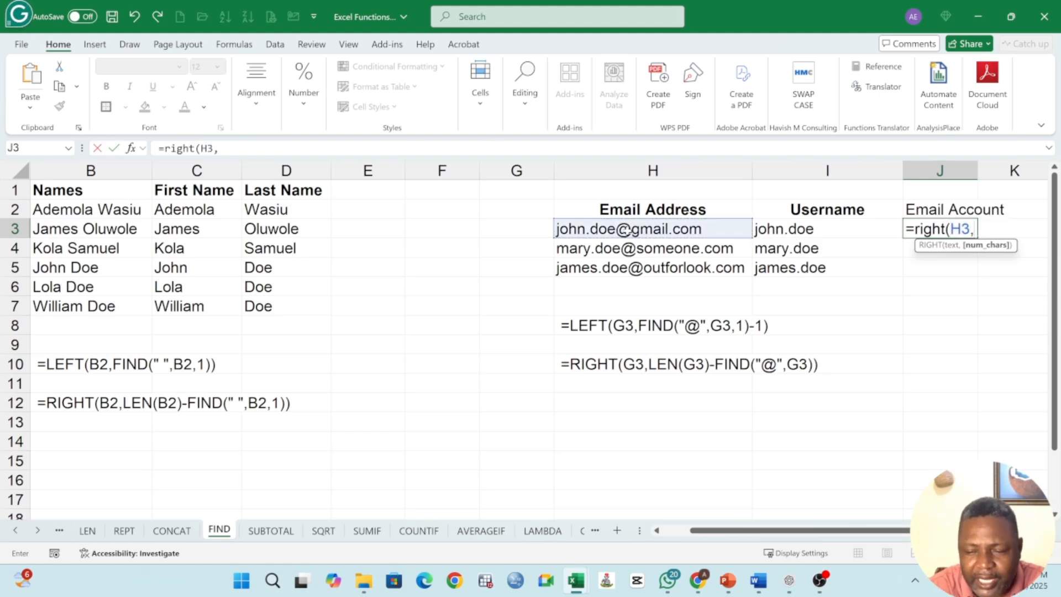
text(len)
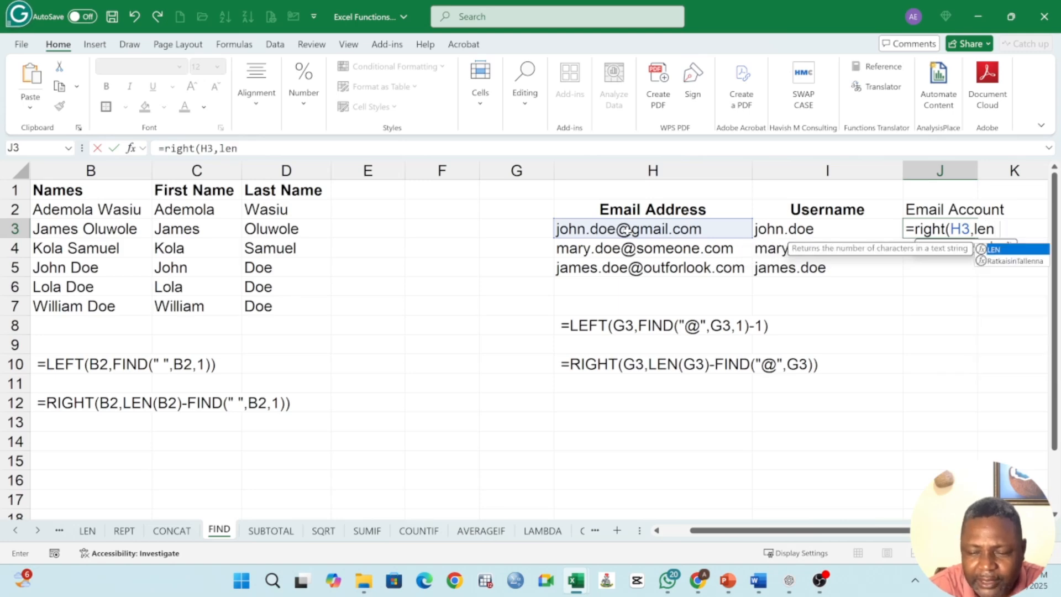
text(()
click(628, 230)
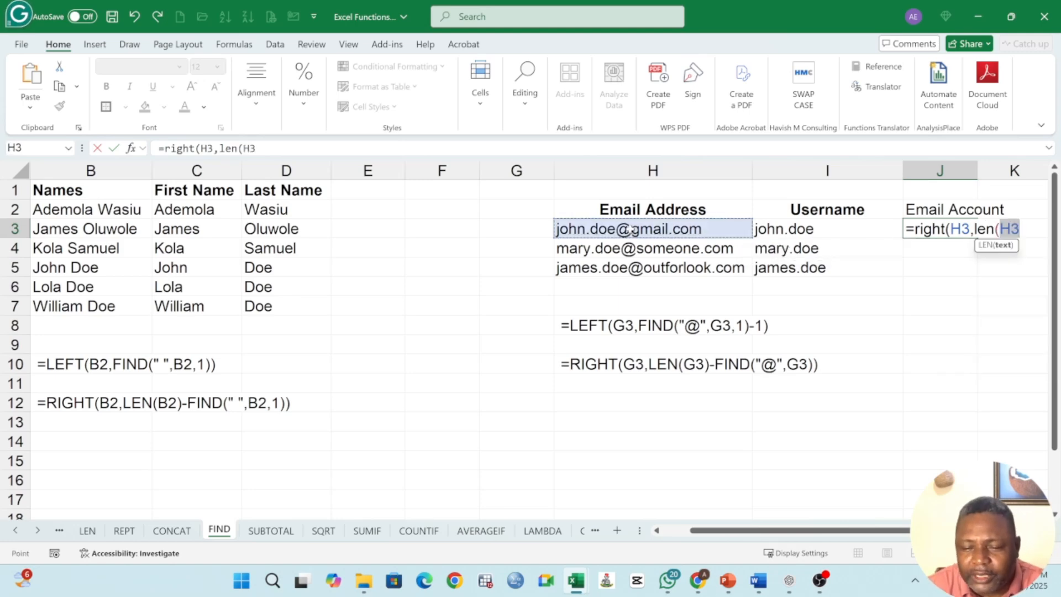
text()-)
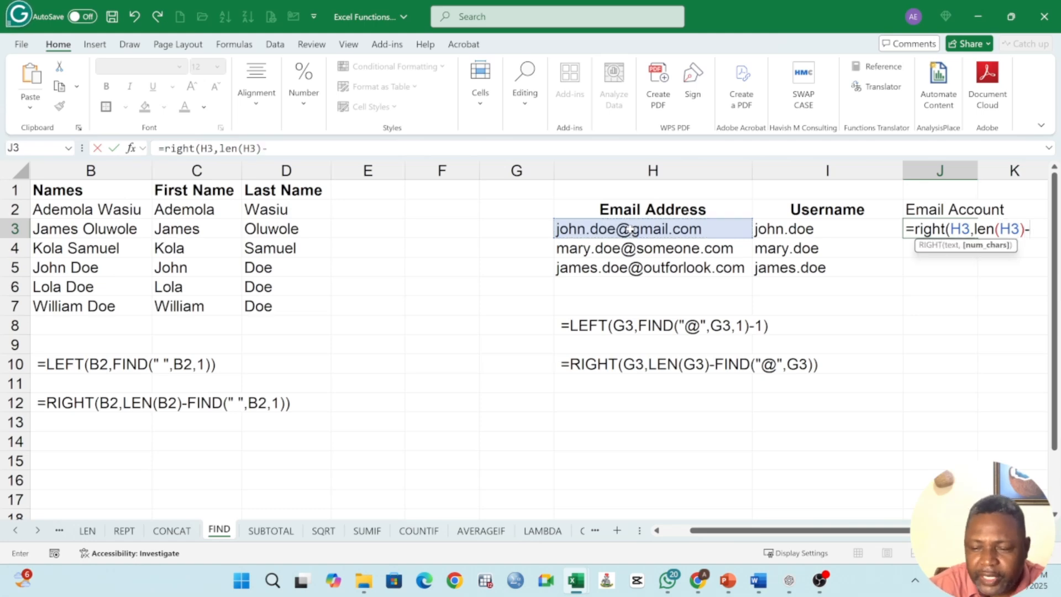
text(find)
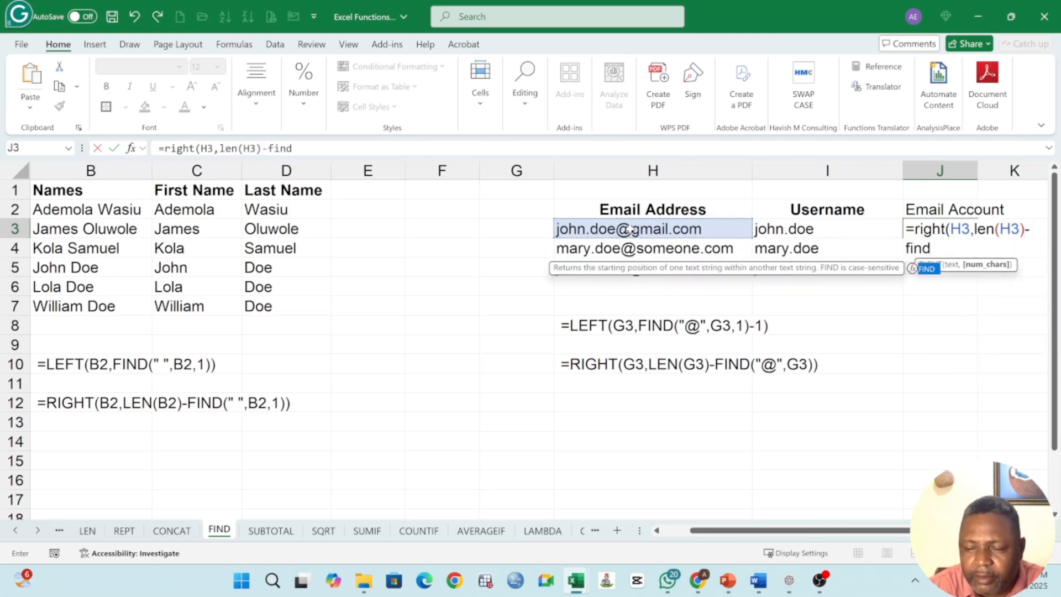
text(*)
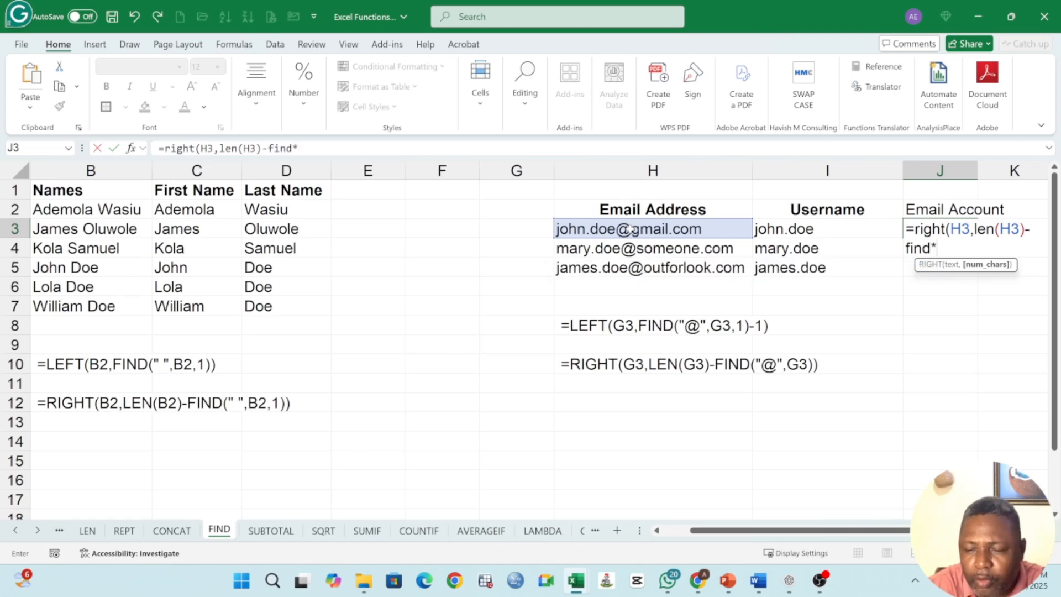
key(BackSpace)
text(()
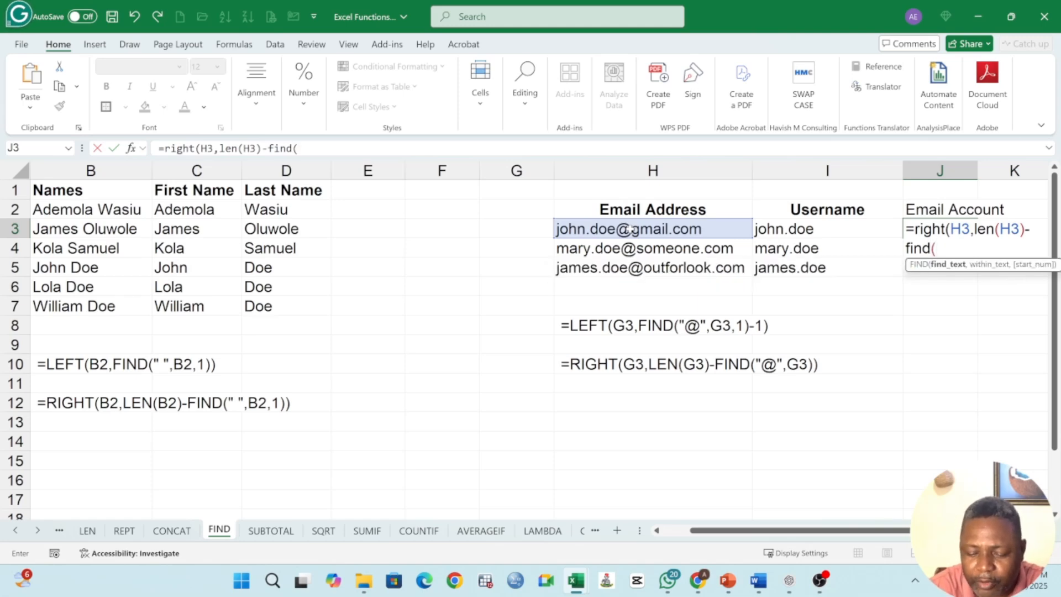
text(" ")
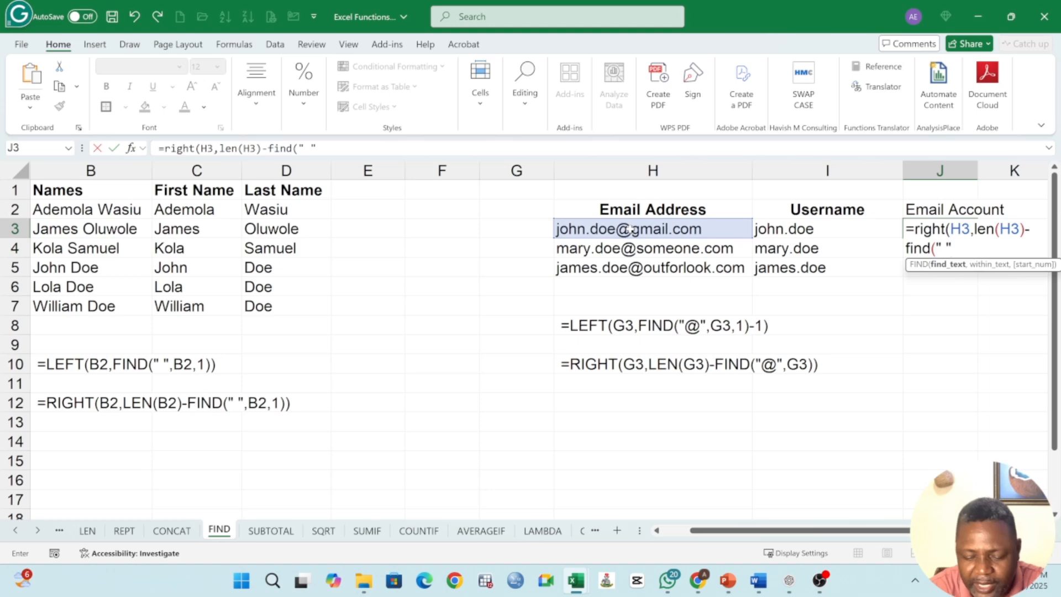
text(,)
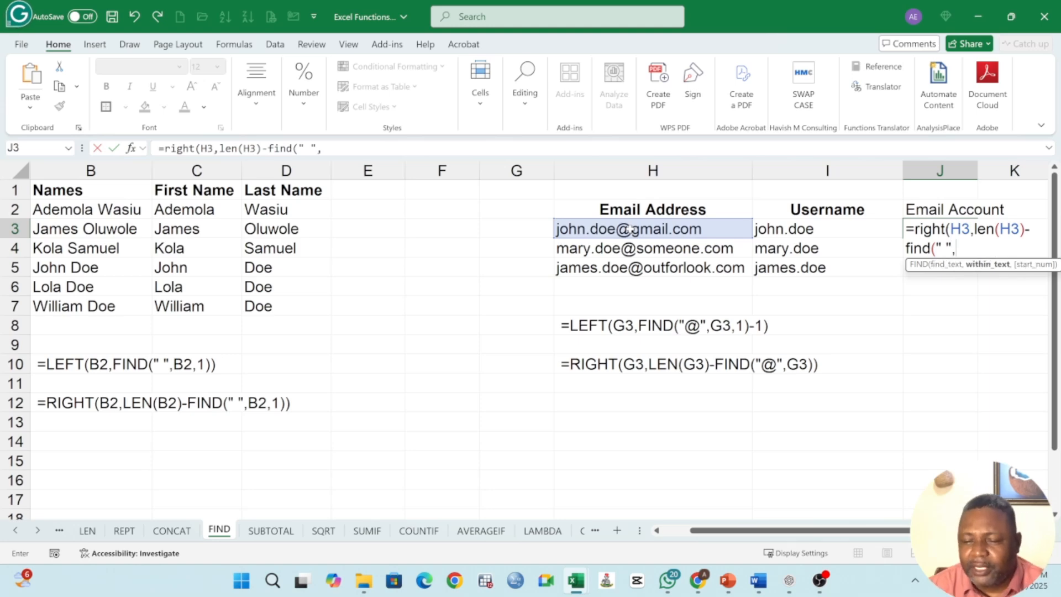
click(599, 232)
text(,)
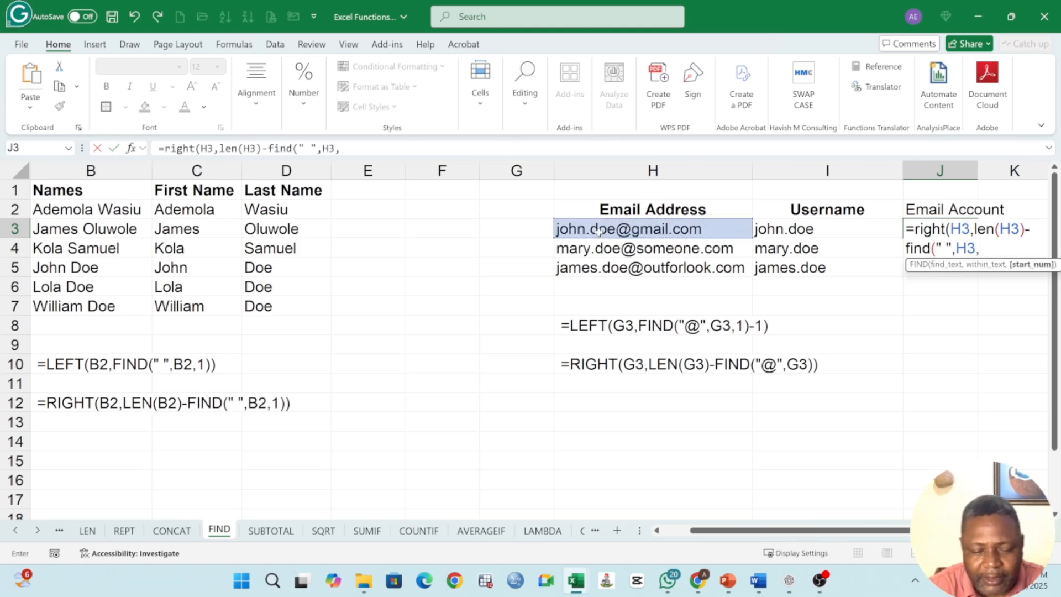
text(1))
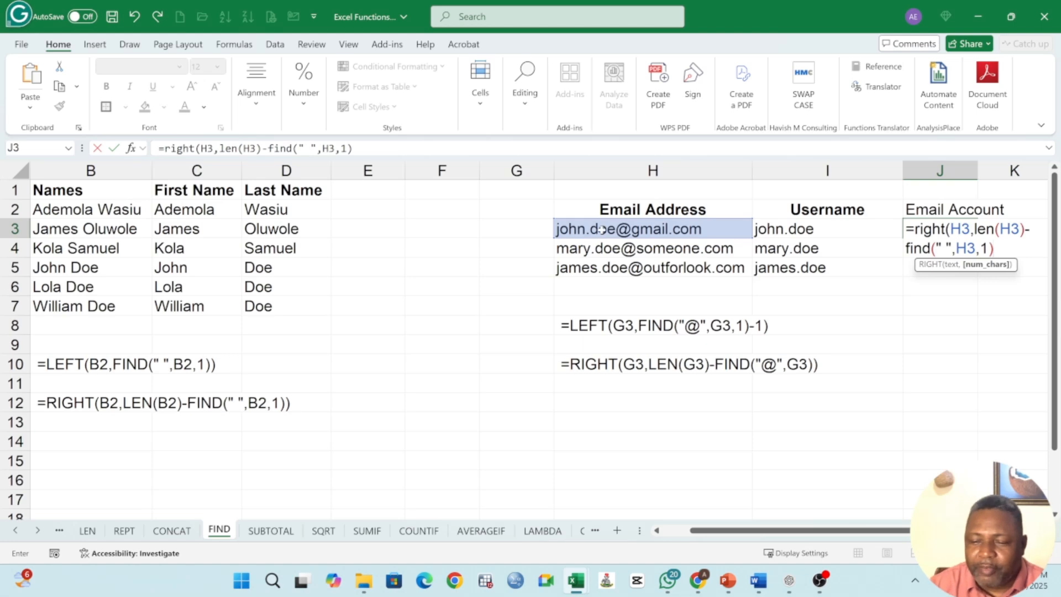
click(951, 249)
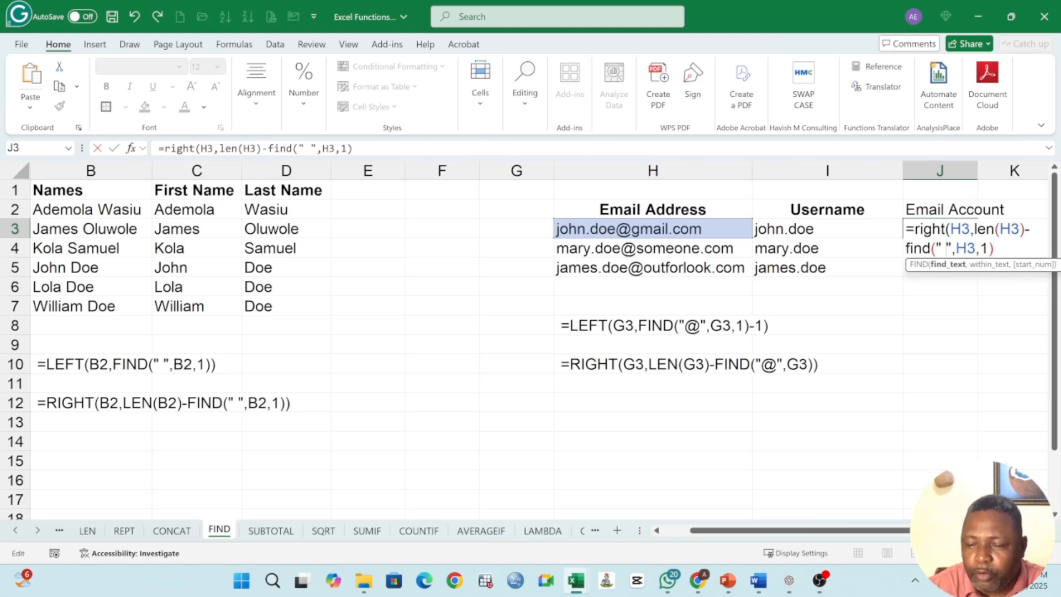
key(BackSpace)
text(@)
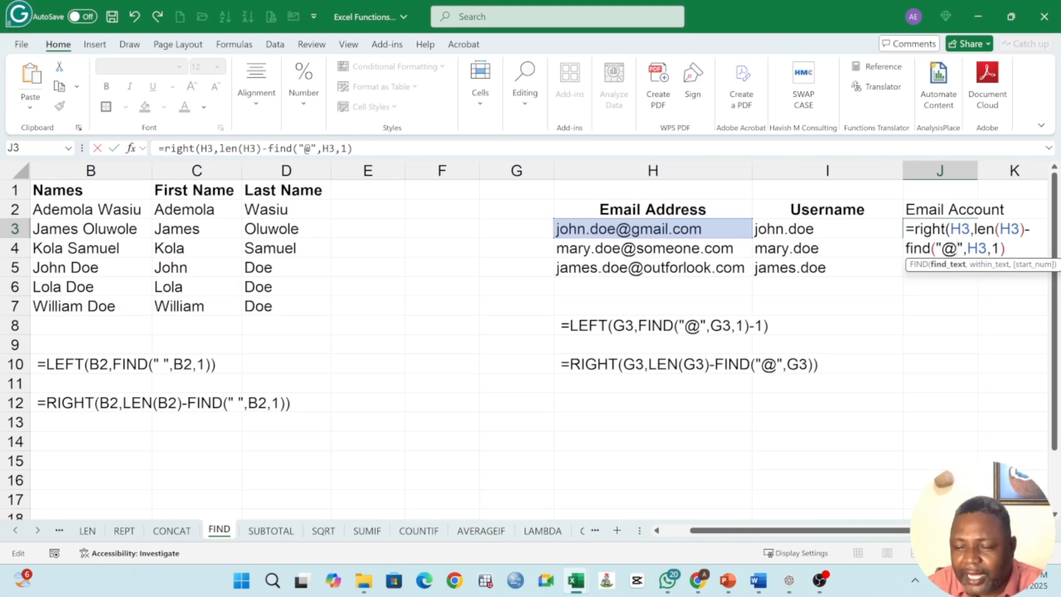
click(1004, 251)
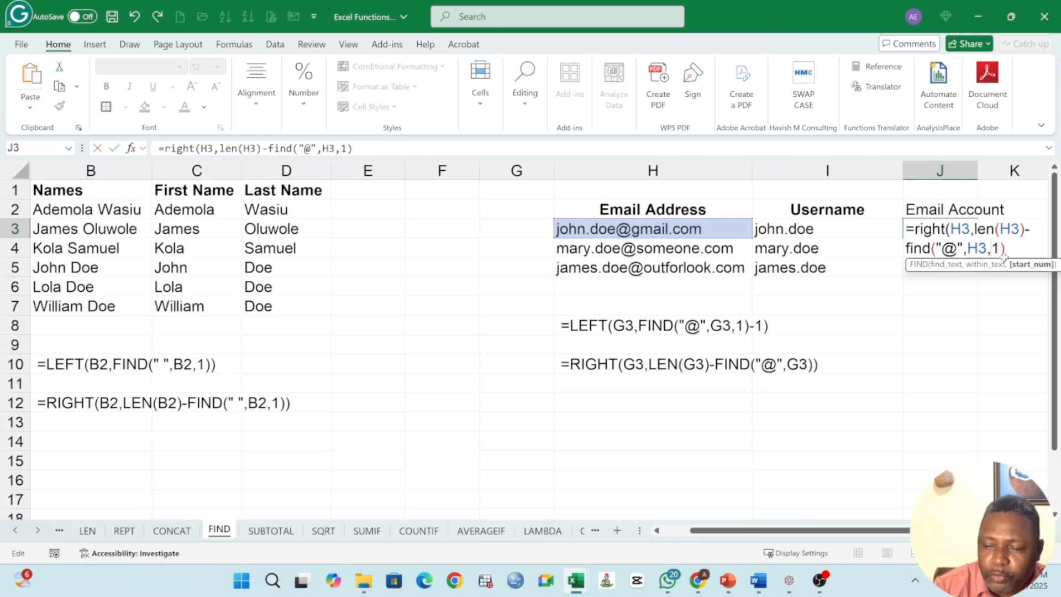
key(BackSpace)
key(BackSpace)
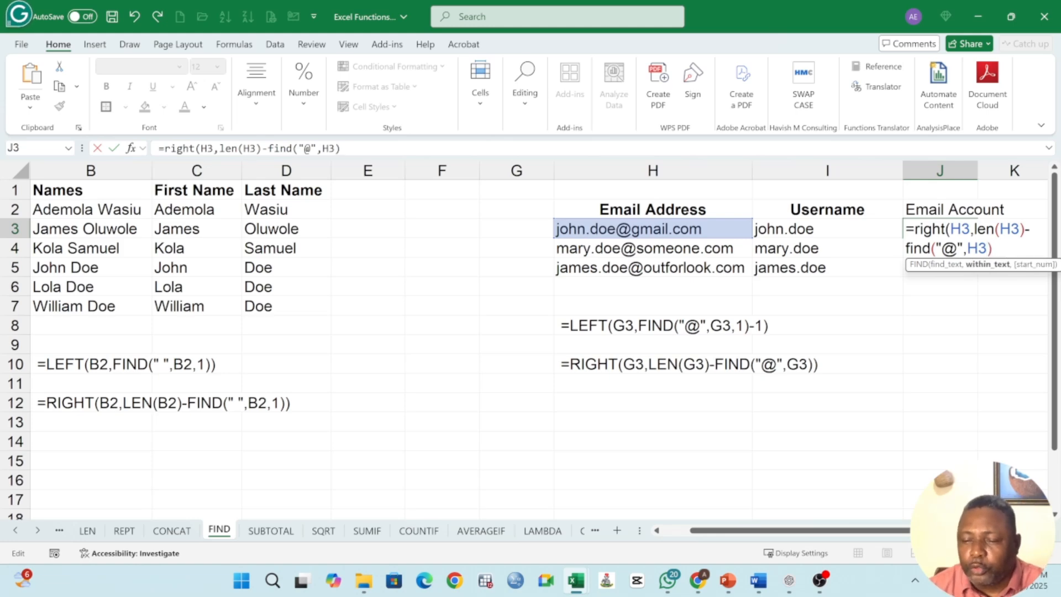
key(Right)
text())
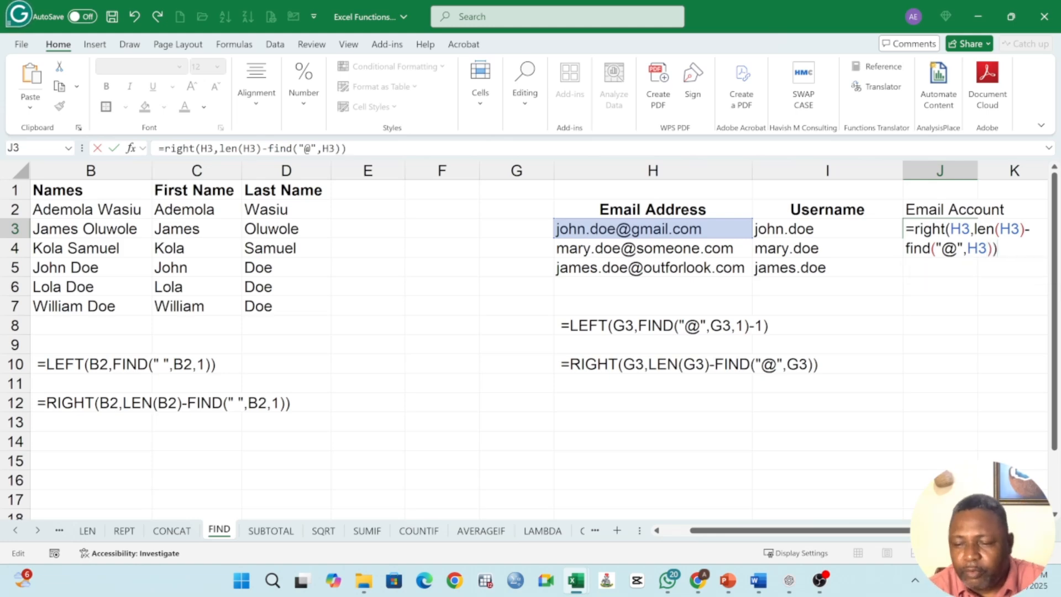
key(Return)
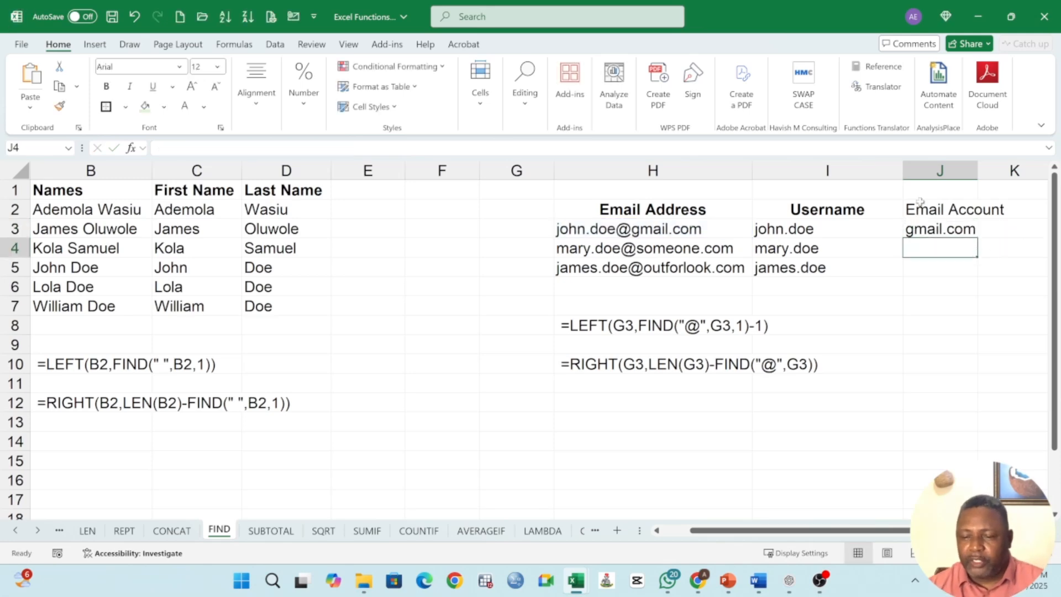
Step: Fill J3's domain formula down through J5
click(963, 237)
drag(976, 238, 956, 282)
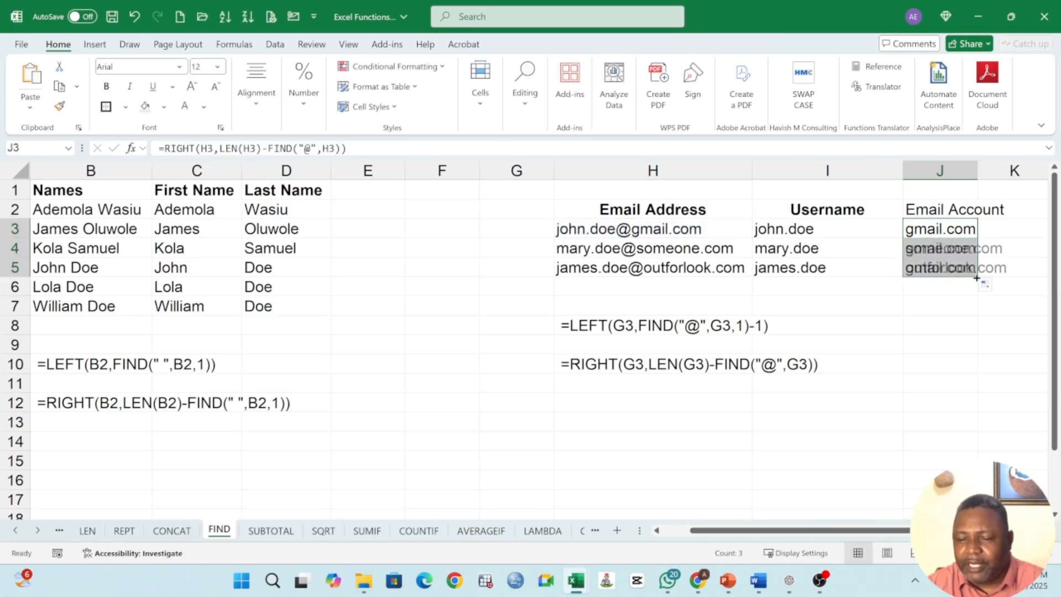
click(807, 232)
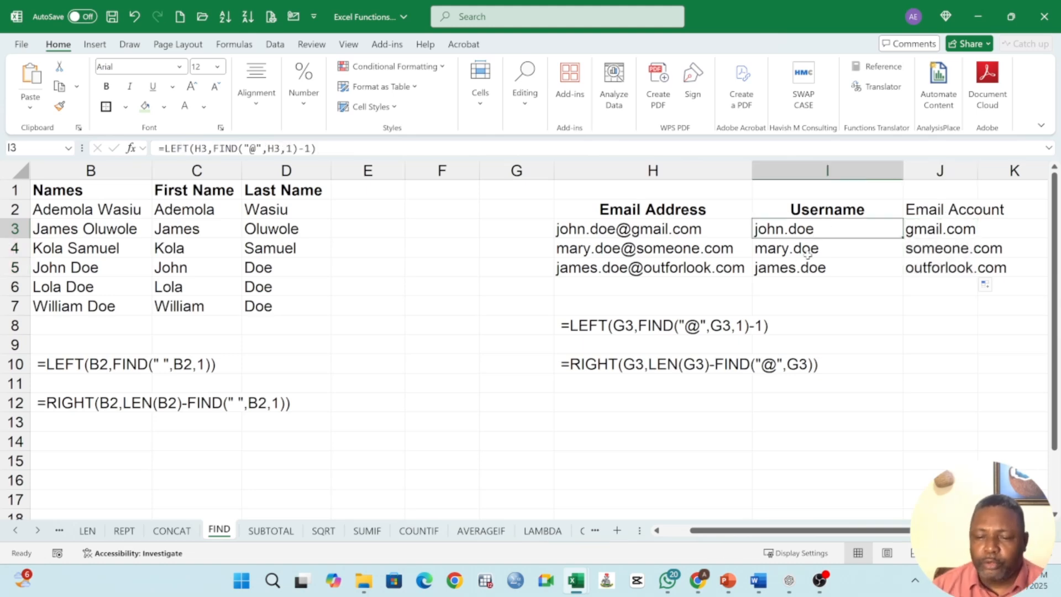
Step: Make the Email Account header in J2 bold
click(941, 227)
click(947, 213)
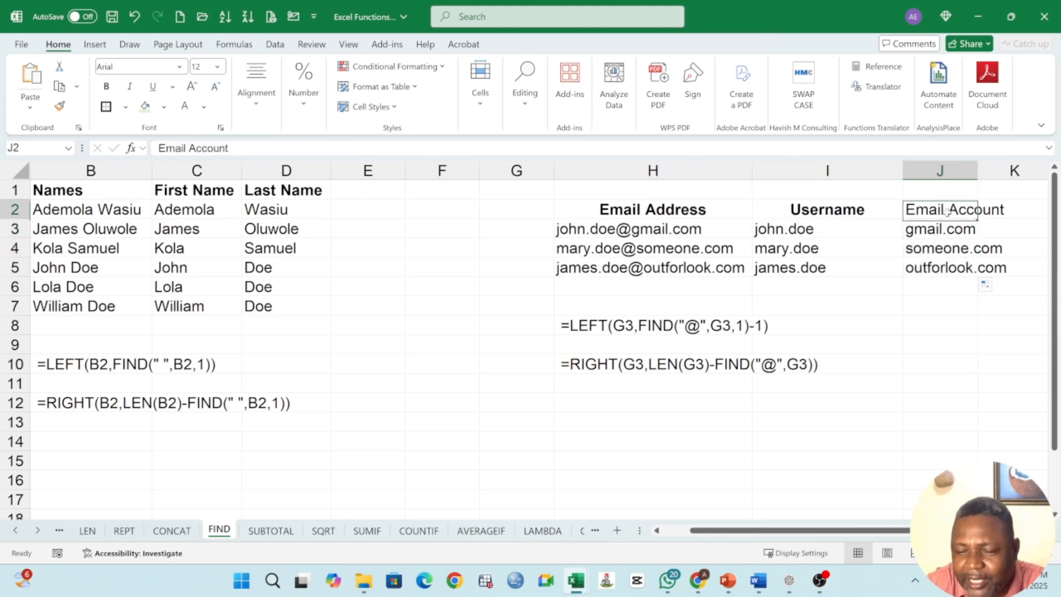
click(107, 87)
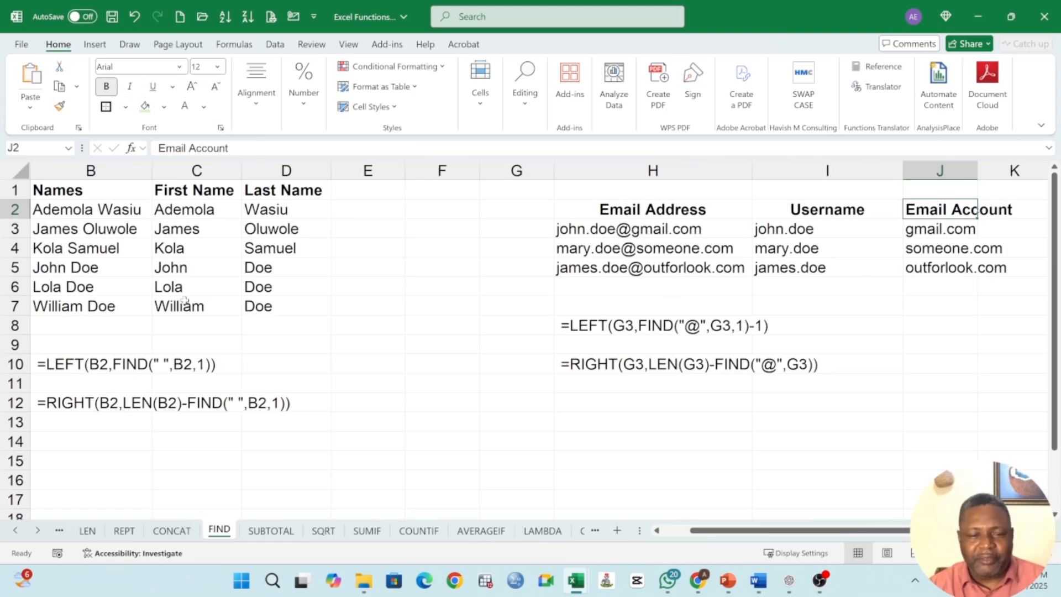
Step: Review the full names and the first- and last-name results in columns B to D
click(113, 209)
click(266, 211)
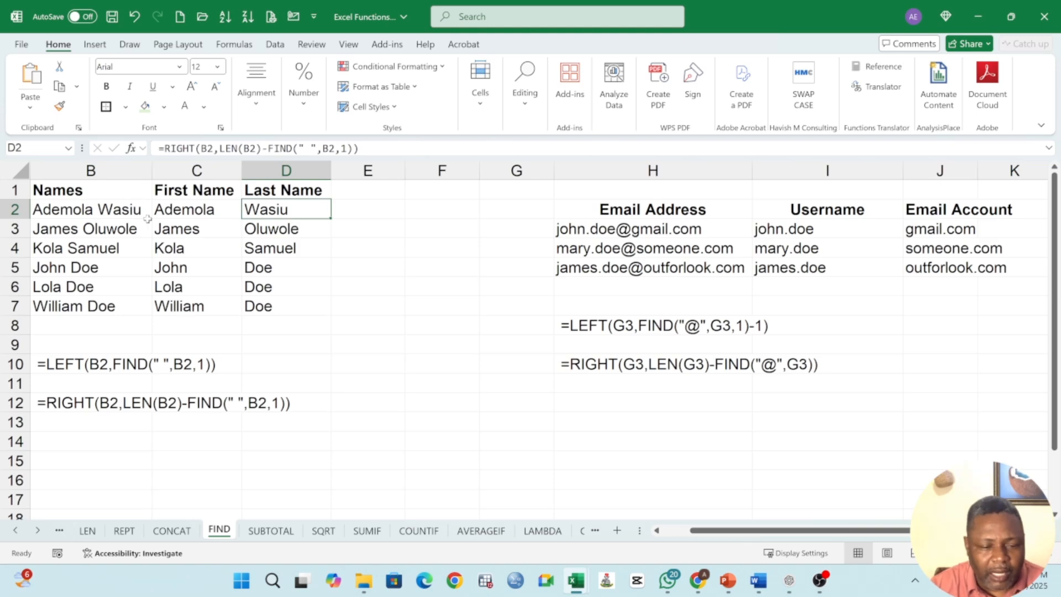
click(93, 214)
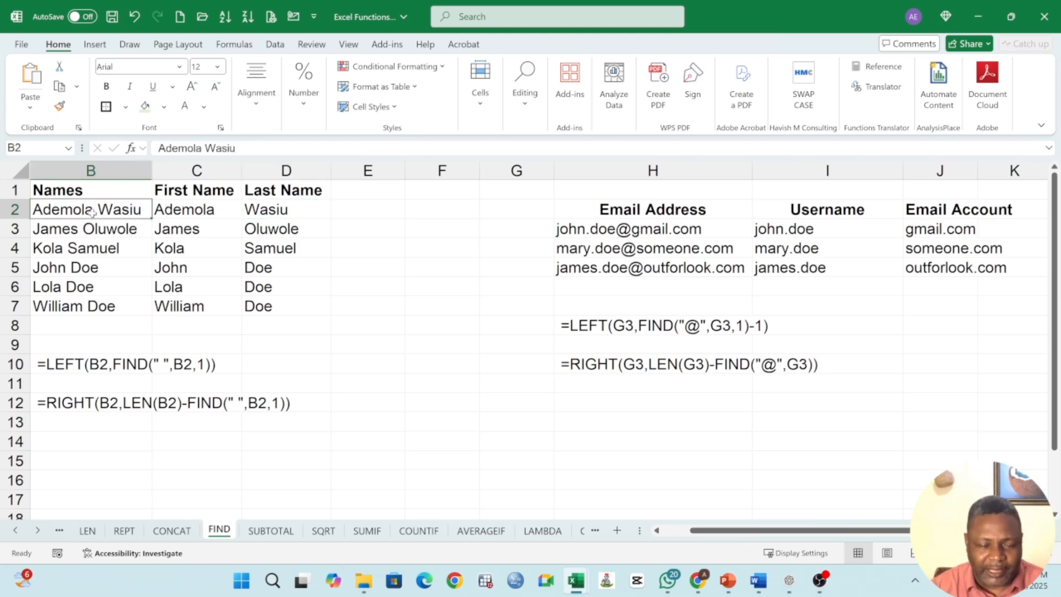
click(180, 235)
click(268, 215)
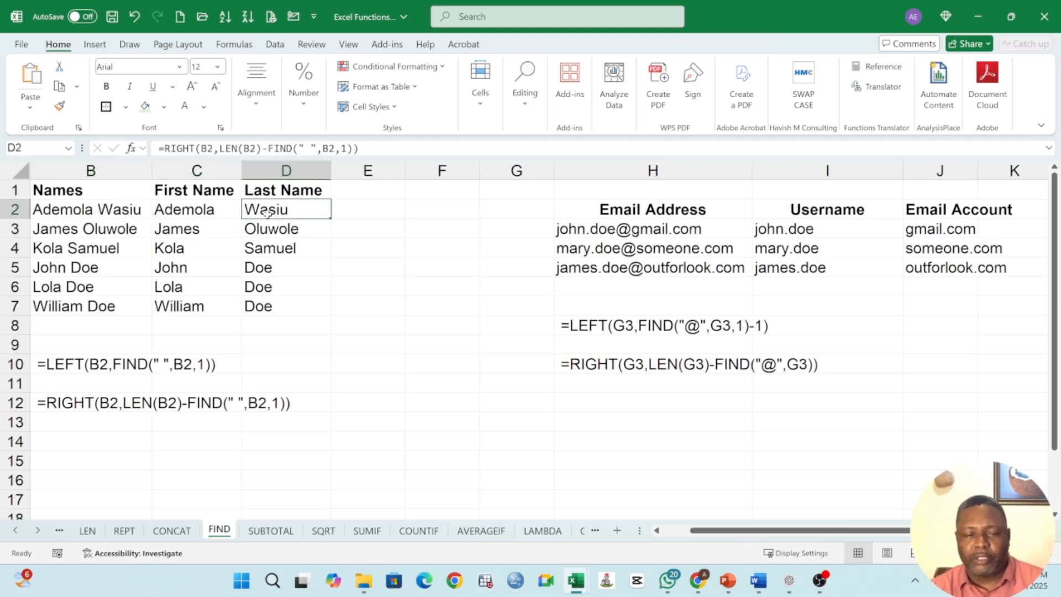